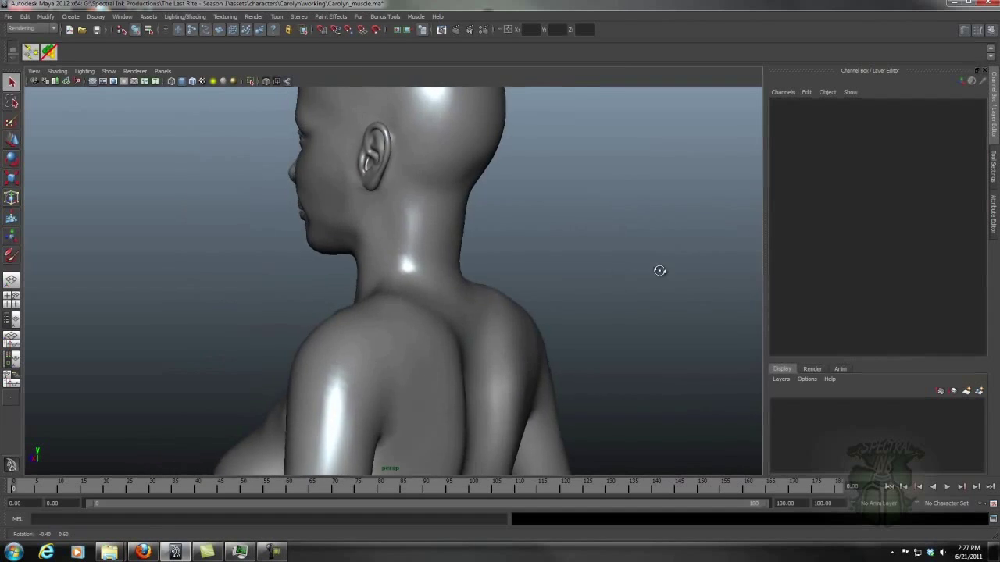
Examine the shaded character model's head, torso and arms from the back, front and sides
{"action": "right_click_drag", "start_coordinate": [757, 267], "coordinate": [608, 263], "text": "alt"}
{"action": "left_click_drag", "start_coordinate": [608, 264], "coordinate": [640, 279], "text": "alt"}
{"action": "middle_click_drag", "start_coordinate": [640, 278], "coordinate": [615, 279], "text": "alt"}
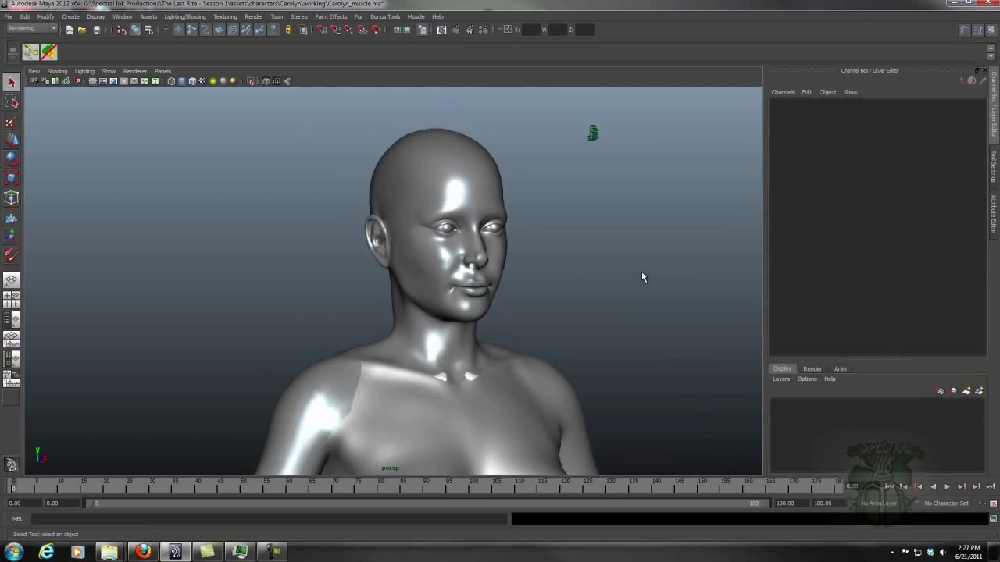
{"action": "left_click_drag", "start_coordinate": [641, 271], "coordinate": [579, 269], "text": "alt"}
{"action": "middle_click_drag", "start_coordinate": [608, 269], "coordinate": [602, 276], "text": "alt"}
{"action": "left_click_drag", "start_coordinate": [601, 276], "coordinate": [661, 259], "text": "alt"}
{"action": "right_click_drag", "start_coordinate": [660, 258], "coordinate": [598, 261], "text": "alt"}
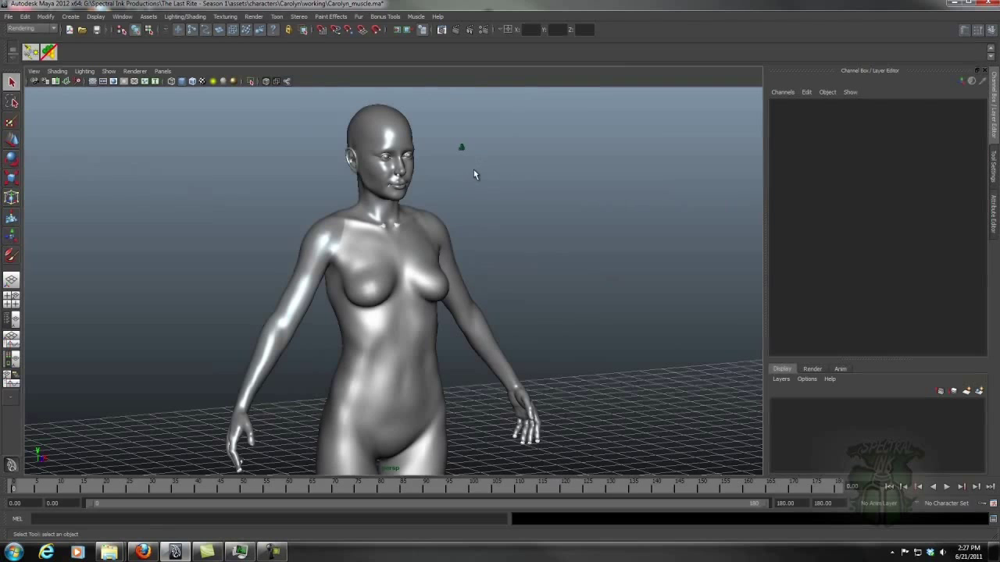
{"action": "left_click_drag", "start_coordinate": [492, 169], "coordinate": [465, 168], "text": "alt"}
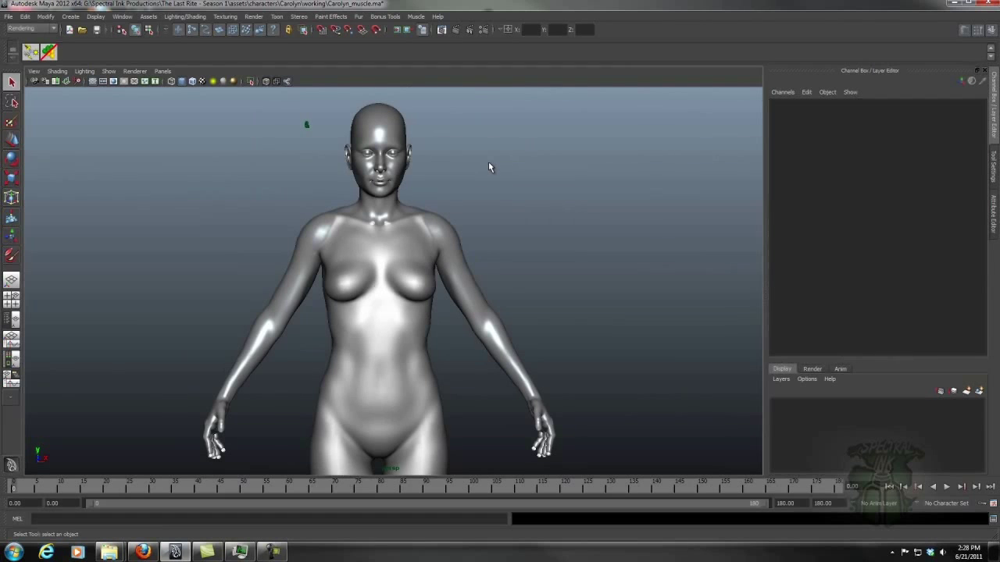
{"action": "left_click_drag", "start_coordinate": [494, 171], "coordinate": [459, 146], "text": "alt"}
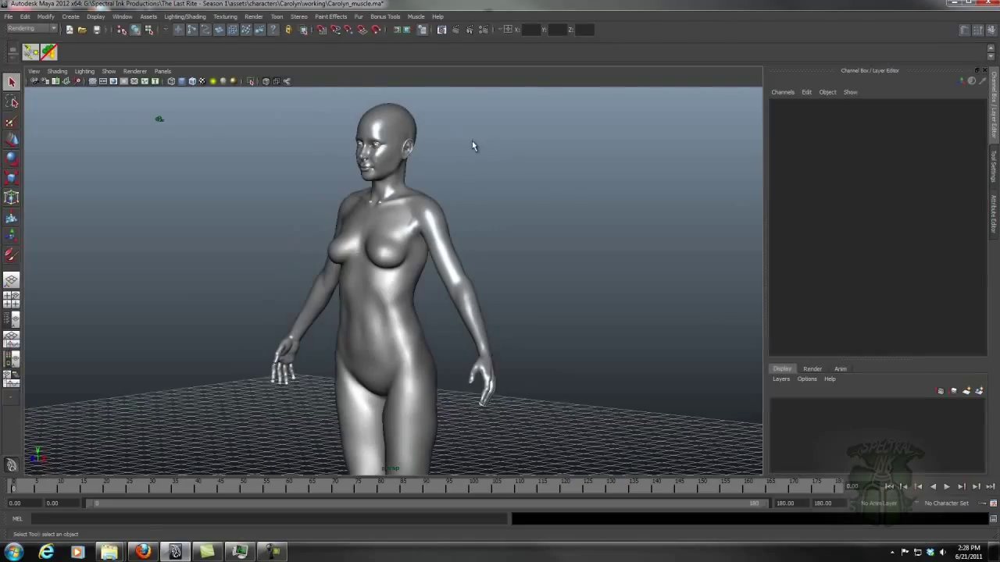
{"action": "left_click_drag", "start_coordinate": [459, 166], "coordinate": [504, 148], "text": "alt"}
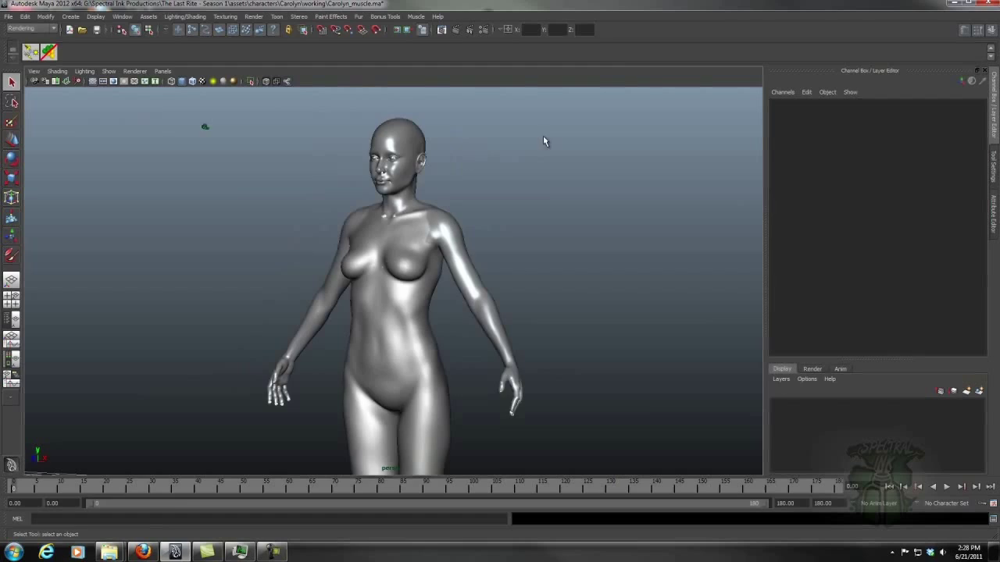
{"action": "left_click_drag", "start_coordinate": [443, 159], "coordinate": [335, 174], "text": "alt"}
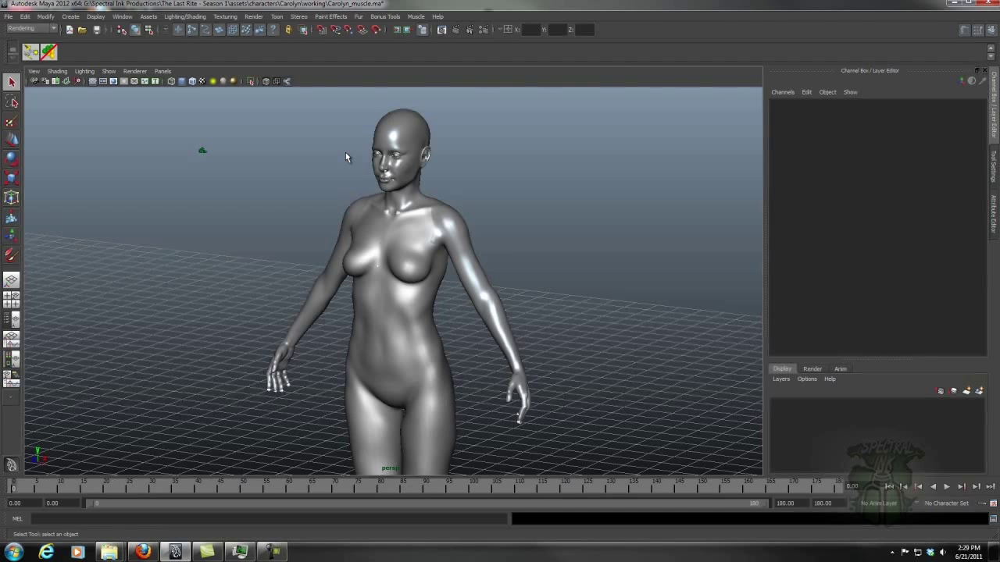
Examine the bone shapes inside the character's chest, spine, arms and hips in wireframe display
{"action": "left_click_drag", "start_coordinate": [515, 300], "coordinate": [562, 281], "text": "alt"}
{"action": "right_click_drag", "start_coordinate": [504, 284], "coordinate": [570, 305], "text": "alt"}
{"action": "middle_click_drag", "start_coordinate": [571, 304], "coordinate": [573, 319], "text": "alt"}
{"action": "left_click_drag", "start_coordinate": [572, 319], "coordinate": [523, 319], "text": "alt"}
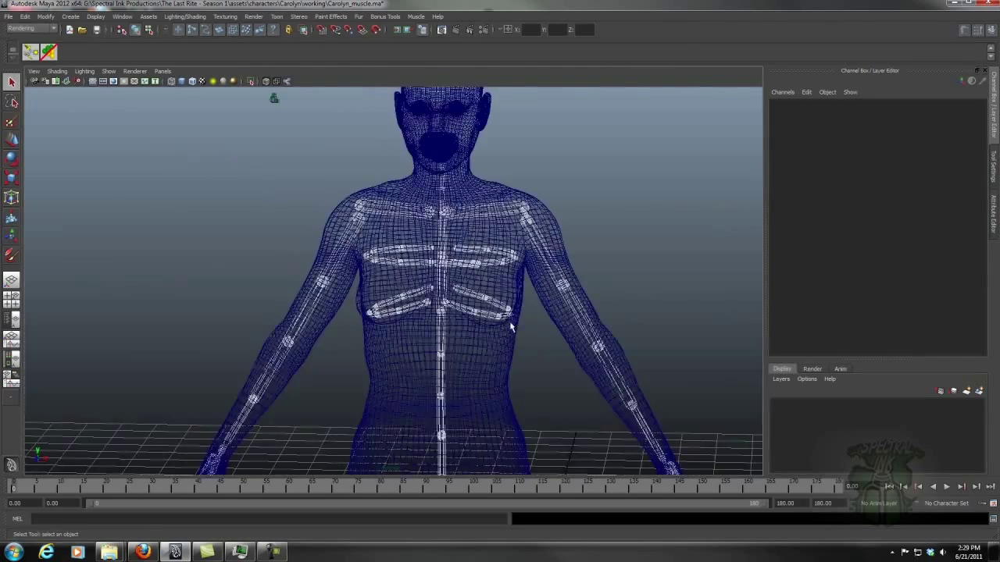
{"action": "left_click_drag", "start_coordinate": [508, 313], "coordinate": [460, 321], "text": "alt"}
{"action": "right_click_drag", "start_coordinate": [460, 321], "coordinate": [531, 308], "text": "alt"}
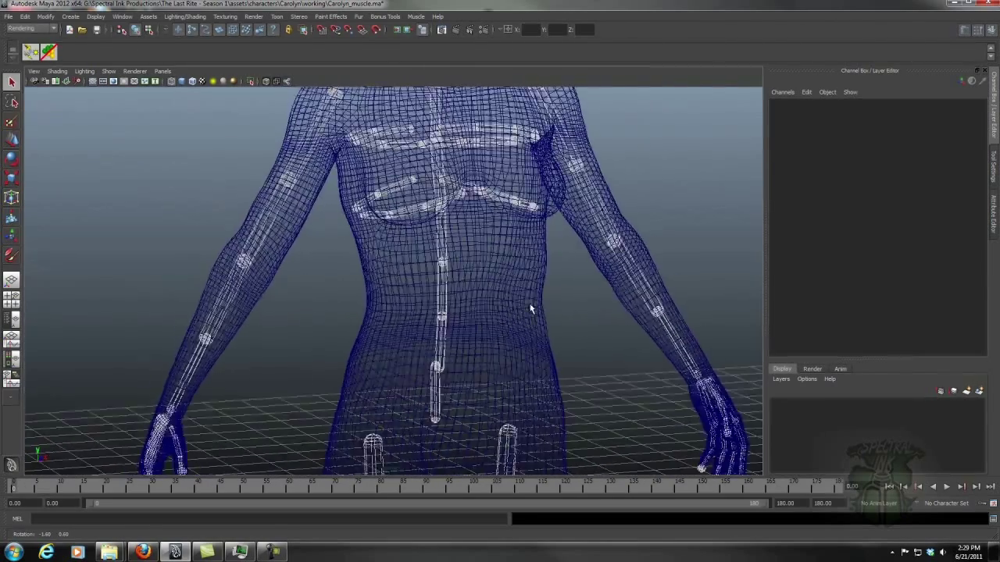
{"action": "left_click_drag", "start_coordinate": [531, 308], "coordinate": [480, 295], "text": "alt"}
{"action": "mouse_move", "coordinate": [478, 293]}
{"action": "right_mouse_down", "text": "alt"}
{"action": "mouse_move", "coordinate": [471, 285]}
{"action": "mouse_move", "coordinate": [487, 288]}
{"action": "right_mouse_up", "text": "alt"}
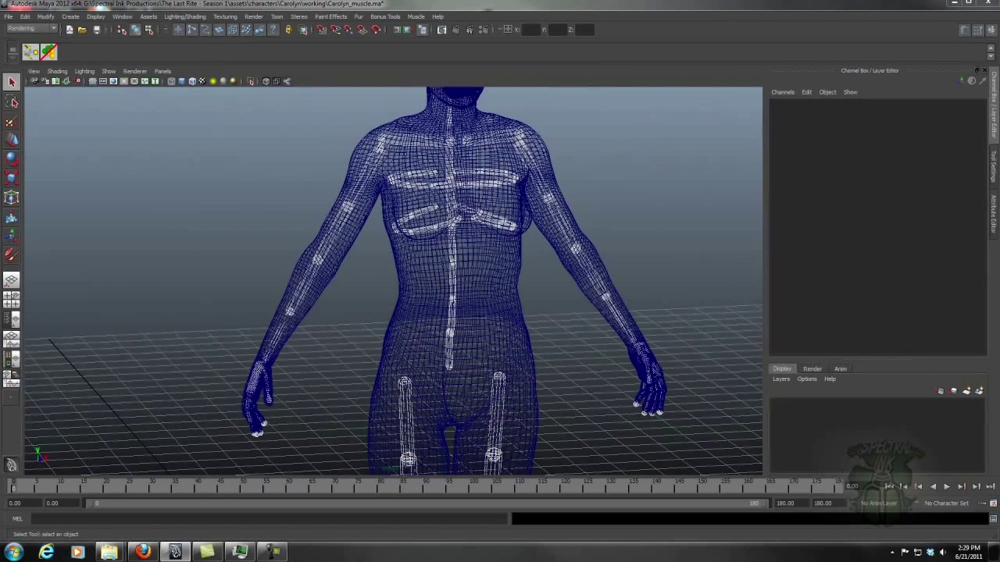
Show only the joint skeleton and examine its spine, arm, hand and leg chains
{"action": "left_click", "coordinate": [8, 15]}
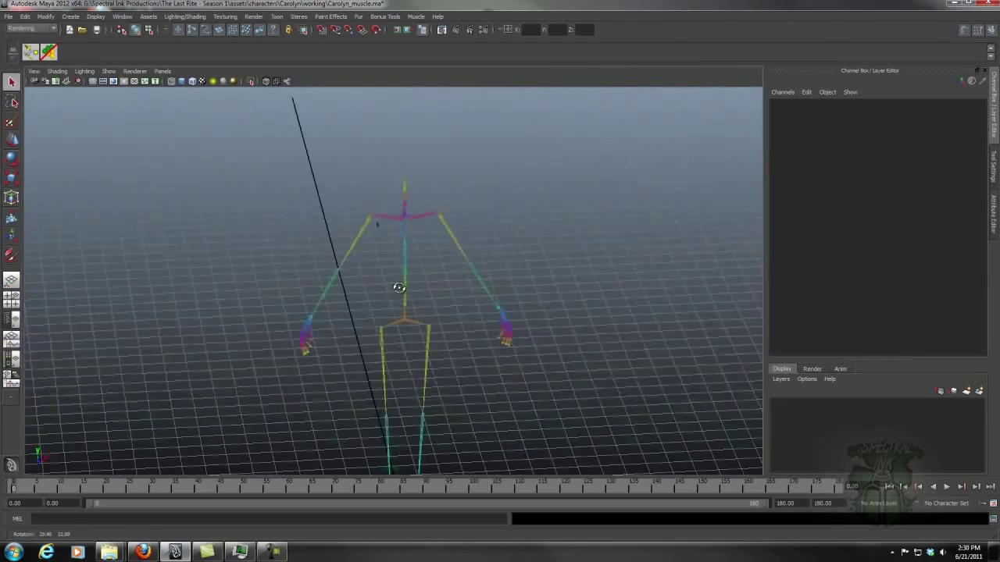
{"action": "left_click_drag", "start_coordinate": [398, 286], "coordinate": [357, 263], "text": "alt"}
{"action": "right_click_drag", "start_coordinate": [357, 263], "coordinate": [366, 230], "text": "alt"}
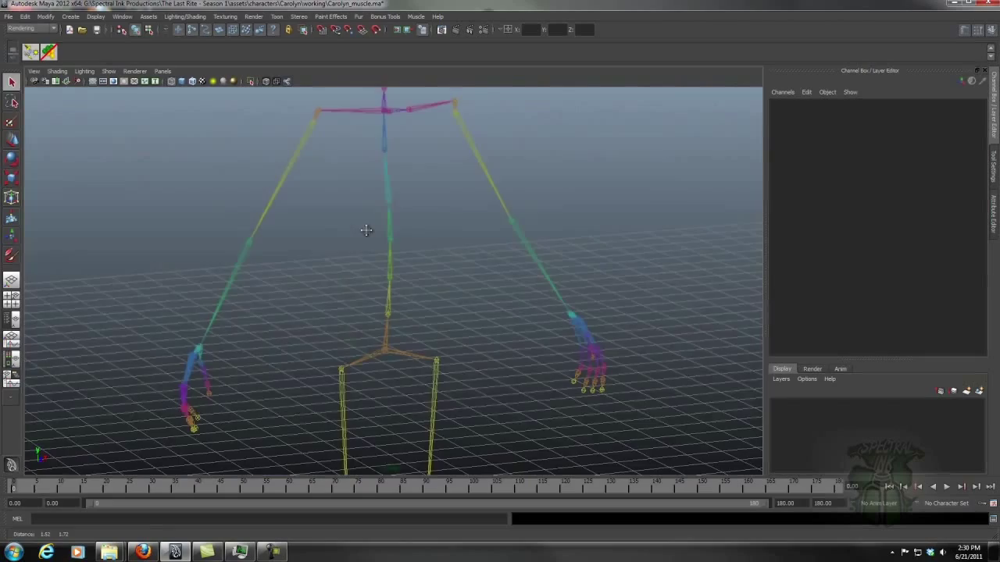
{"action": "left_click_drag", "start_coordinate": [366, 230], "coordinate": [279, 252], "text": "alt"}
{"action": "right_click_drag", "start_coordinate": [279, 252], "coordinate": [388, 252], "text": "alt"}
{"action": "middle_click_drag", "start_coordinate": [369, 249], "coordinate": [386, 231], "text": "alt"}
{"action": "left_click_drag", "start_coordinate": [386, 231], "coordinate": [485, 226], "text": "alt"}
{"action": "middle_click_drag", "start_coordinate": [485, 226], "coordinate": [540, 215], "text": "alt"}
{"action": "right_click_drag", "start_coordinate": [540, 215], "coordinate": [446, 223], "text": "alt"}
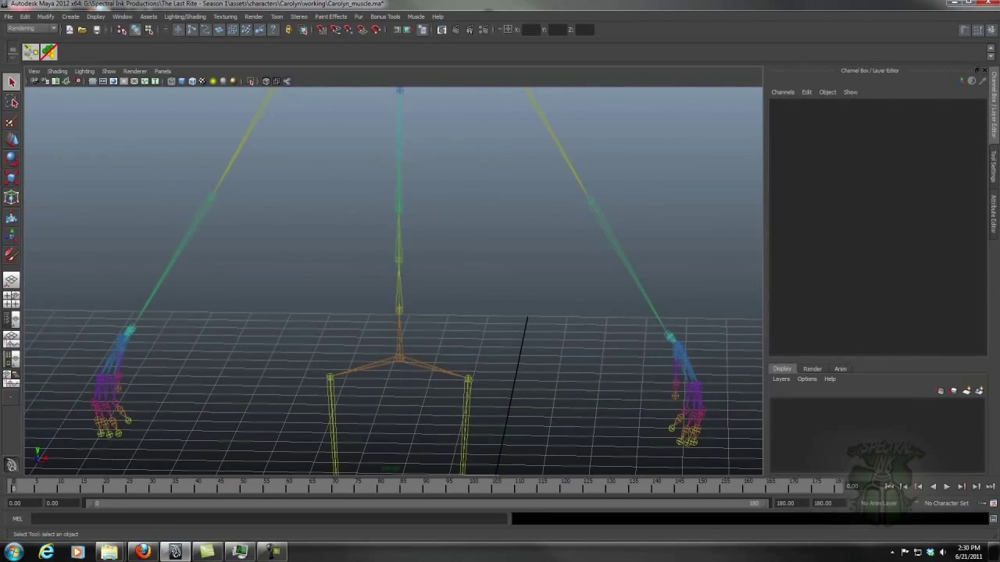
{"action": "left_click_drag", "start_coordinate": [491, 273], "coordinate": [564, 284], "text": "alt"}
{"action": "right_click_drag", "start_coordinate": [237, 270], "coordinate": [526, 276], "text": "alt"}
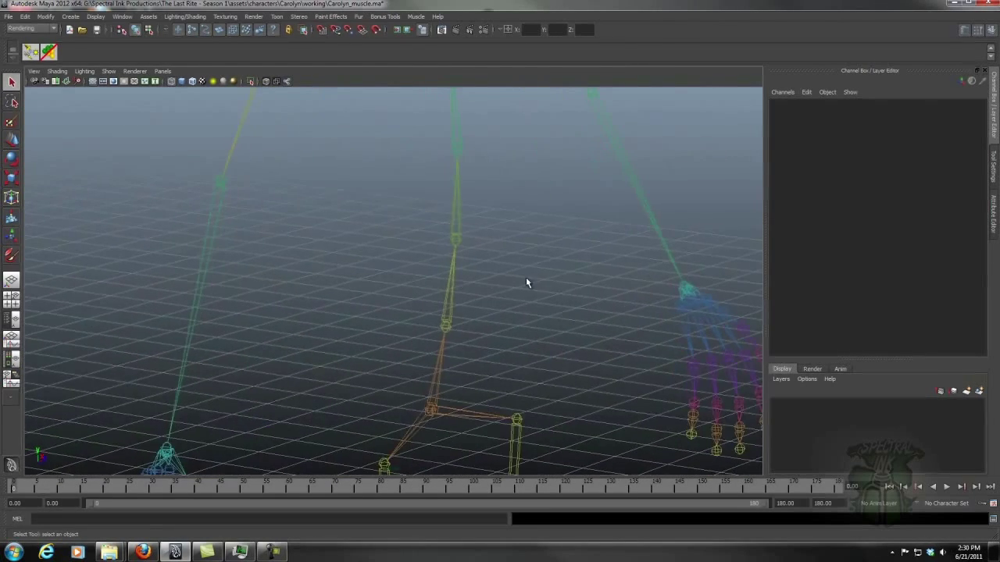
{"action": "middle_click_drag", "start_coordinate": [313, 259], "coordinate": [394, 246], "text": "alt"}
{"action": "left_click_drag", "start_coordinate": [402, 161], "coordinate": [374, 297], "text": "alt"}
{"action": "left_click_drag", "start_coordinate": [387, 263], "coordinate": [320, 256], "text": "alt"}
{"action": "middle_click_drag", "start_coordinate": [363, 252], "coordinate": [405, 56], "text": "alt"}
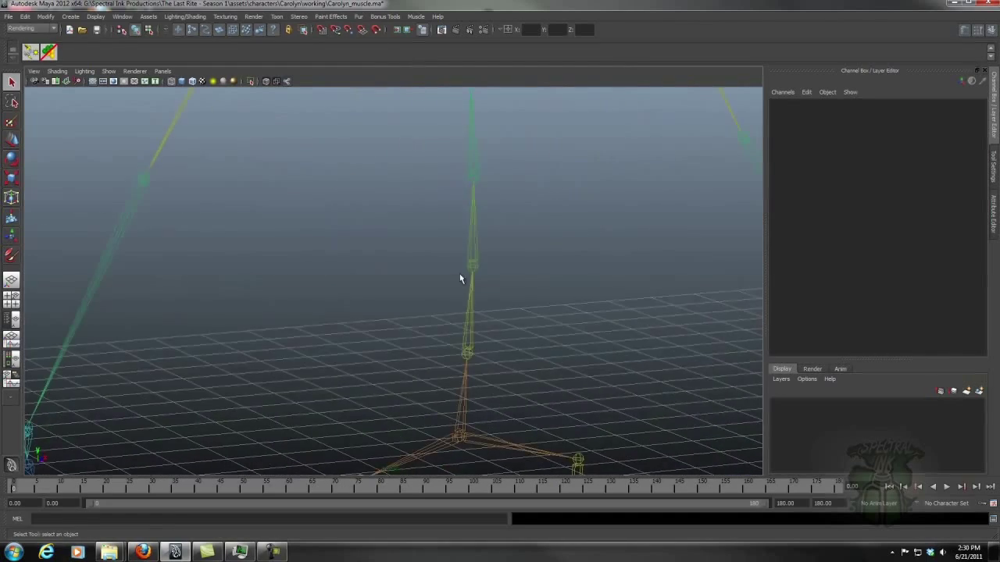
{"action": "right_click_drag", "start_coordinate": [459, 274], "coordinate": [343, 342], "text": "alt"}
{"action": "left_click_drag", "start_coordinate": [342, 347], "coordinate": [492, 361], "text": "alt"}
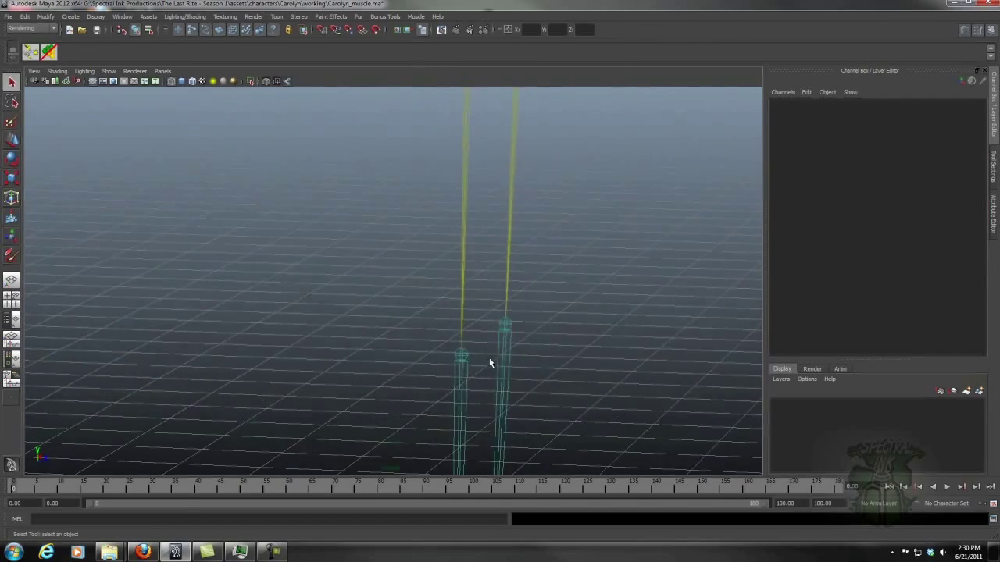
Duplicate the entire skeleton from its hips joint and clear the selection
{"action": "left_click", "coordinate": [460, 358]}
{"action": "left_click_drag", "start_coordinate": [583, 320], "coordinate": [441, 323], "text": "alt"}
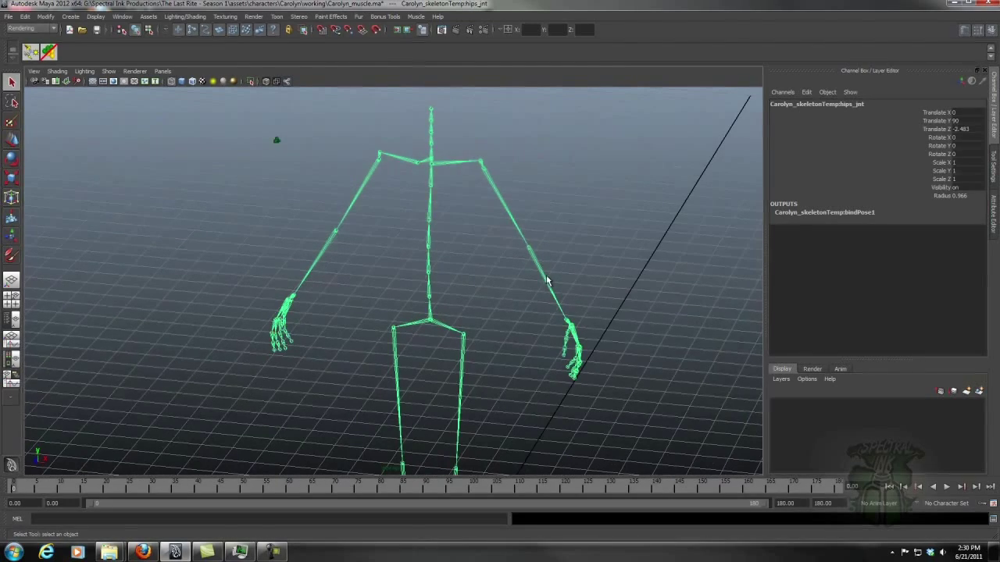
{"action": "key", "text": "ctrl+d"}
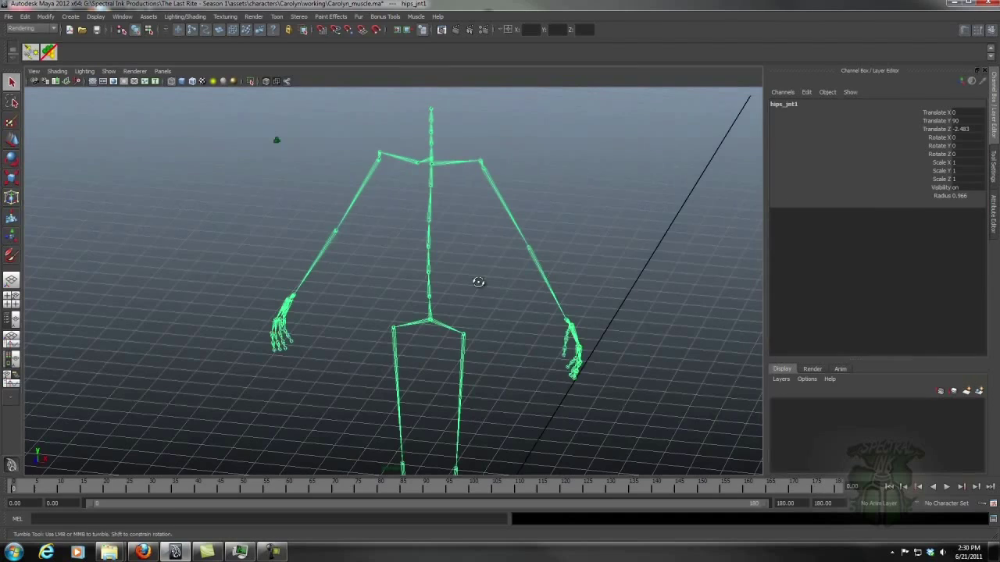
{"action": "left_click_drag", "start_coordinate": [477, 281], "coordinate": [787, 259], "text": "alt"}
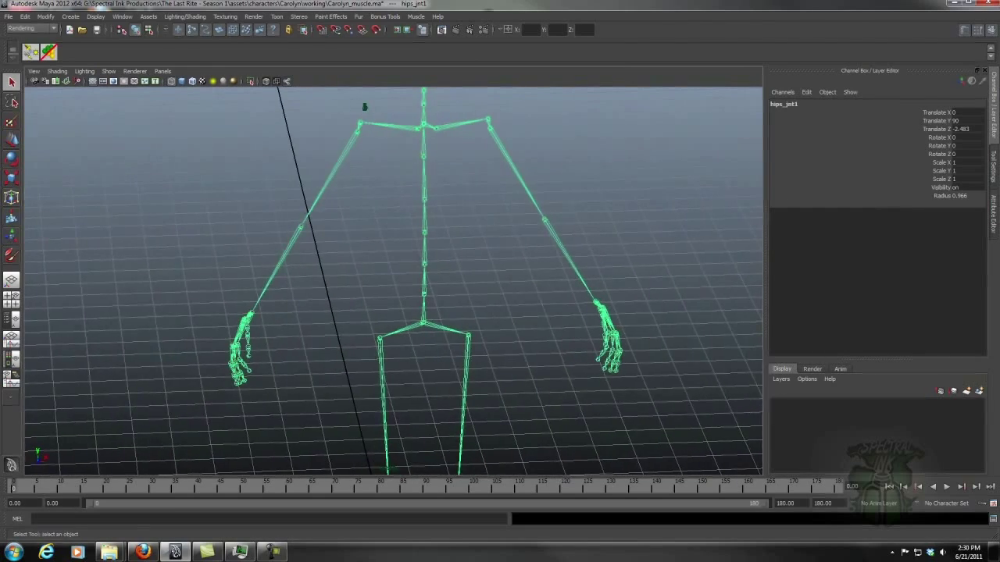
{"action": "left_click_drag", "start_coordinate": [422, 301], "coordinate": [484, 306], "text": "alt"}
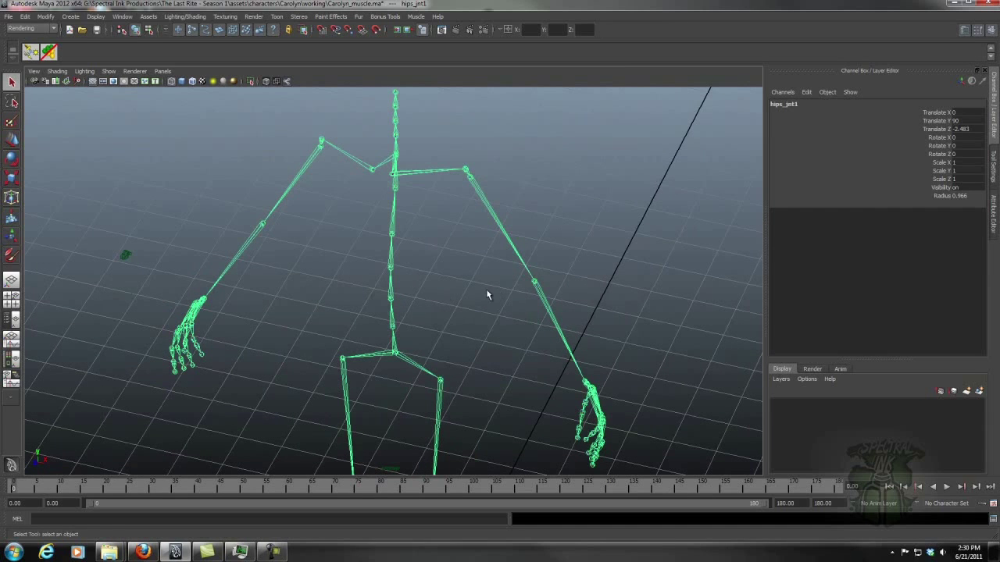
{"action": "left_click_drag", "start_coordinate": [474, 292], "coordinate": [525, 291], "text": "alt"}
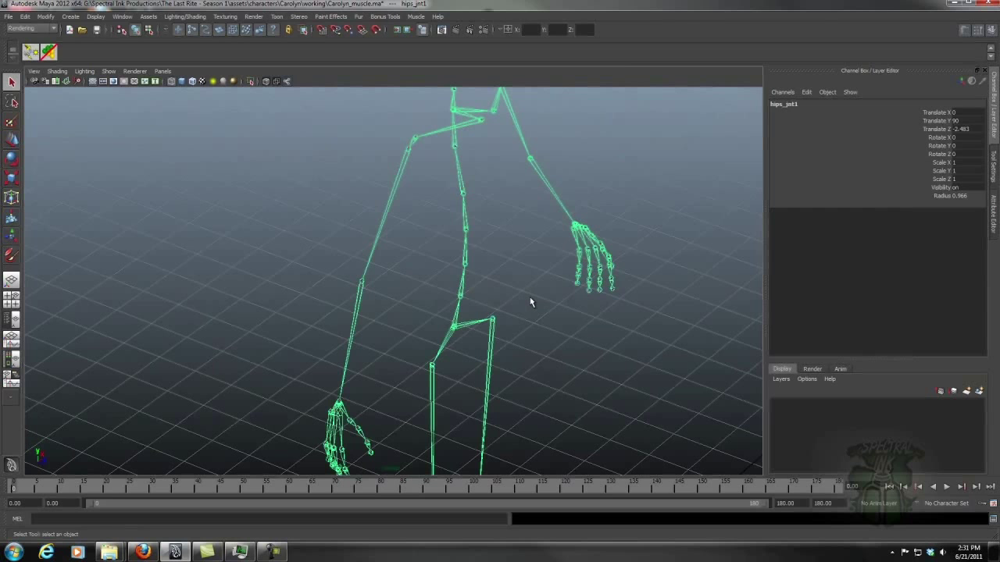
{"action": "mouse_move", "coordinate": [531, 301]}
{"action": "left_mouse_down", "text": "alt"}
{"action": "mouse_move", "coordinate": [513, 297]}
{"action": "mouse_move", "coordinate": [534, 298]}
{"action": "left_mouse_up", "text": "alt"}
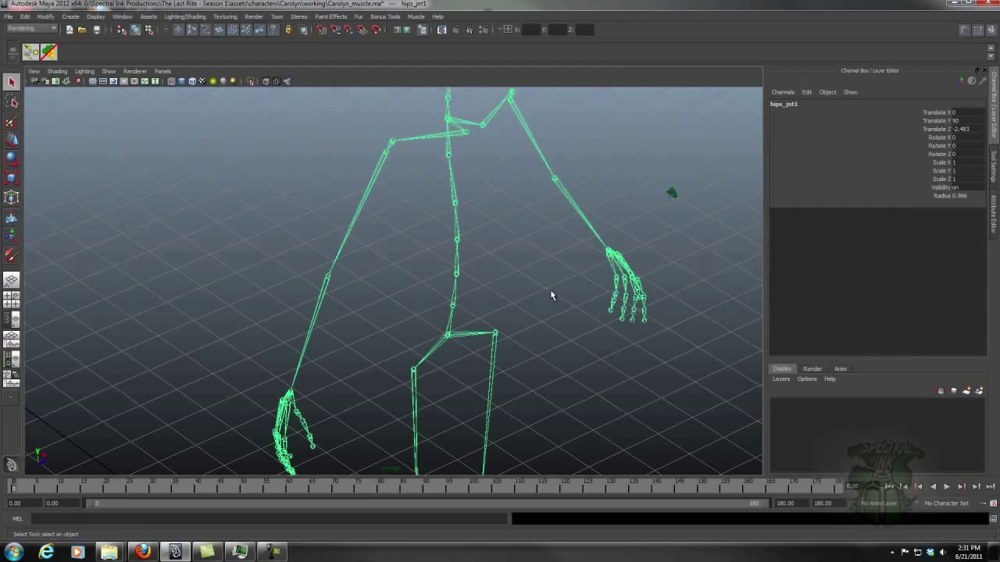
{"action": "left_click_drag", "start_coordinate": [552, 292], "coordinate": [466, 276], "text": "alt"}
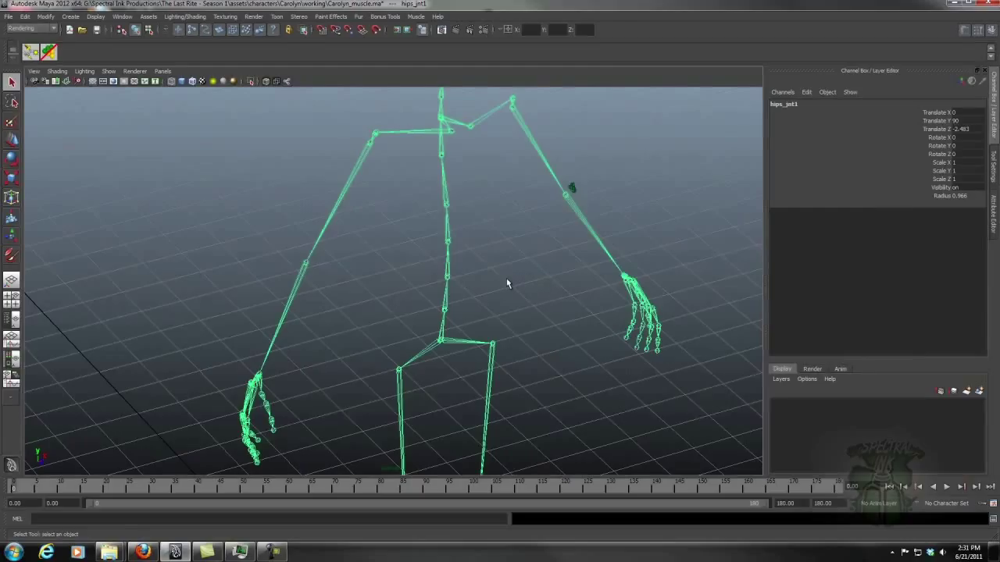
{"action": "mouse_move", "coordinate": [506, 284]}
{"action": "left_mouse_down", "text": "alt"}
{"action": "mouse_move", "coordinate": [609, 268]}
{"action": "mouse_move", "coordinate": [564, 264]}
{"action": "mouse_move", "coordinate": [573, 283]}
{"action": "mouse_move", "coordinate": [526, 274]}
{"action": "mouse_move", "coordinate": [545, 297]}
{"action": "mouse_move", "coordinate": [555, 290]}
{"action": "mouse_move", "coordinate": [504, 284]}
{"action": "left_mouse_up", "text": "alt"}
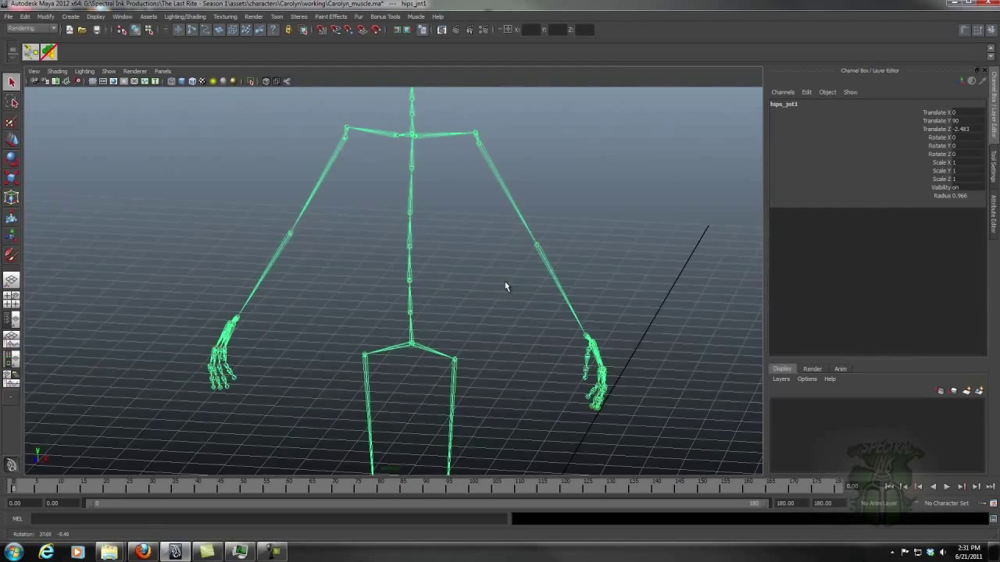
{"action": "scroll", "coordinate": [505, 282], "scroll_direction": "up", "scroll_amount": 2}
{"action": "left_click", "coordinate": [505, 283]}
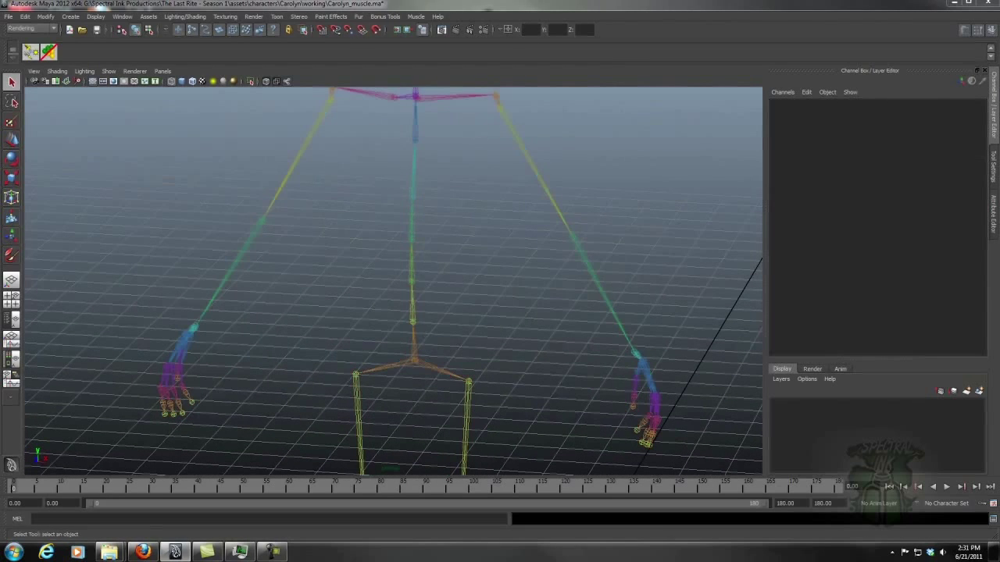
Reselect the original hips joint and run a MEL script that strips the "Carolyn_skeletonTemp:" prefix from the skeleton's joint names
{"action": "key", "text": "ctrl+z"}
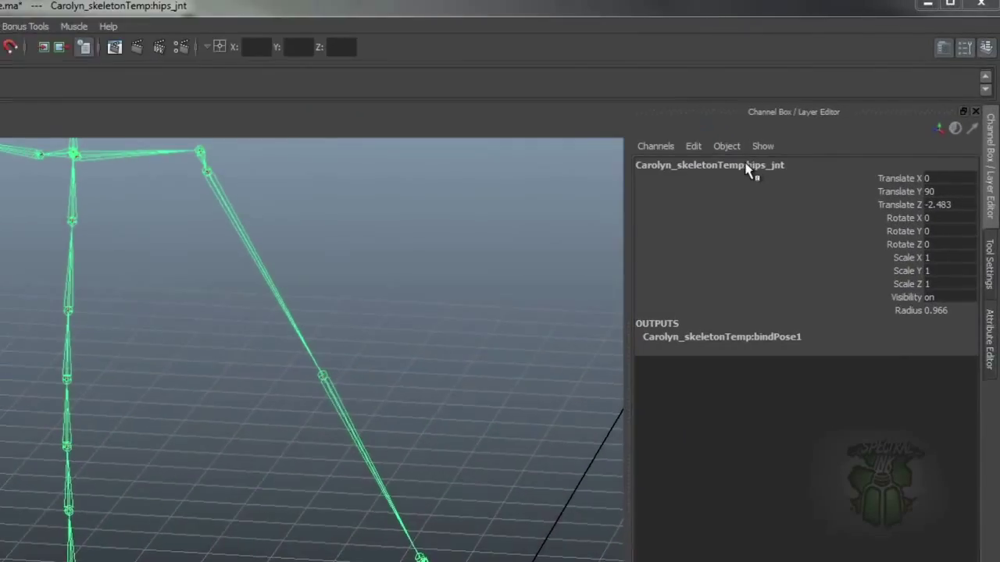
{"action": "left_click", "coordinate": [832, 109]}
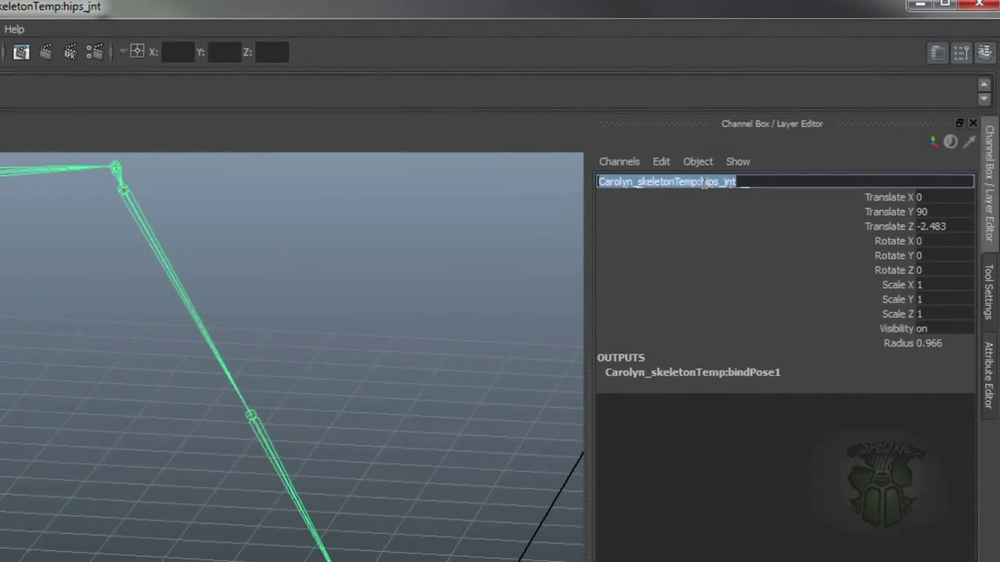
{"action": "left_click_drag", "start_coordinate": [702, 181], "coordinate": [598, 181]}
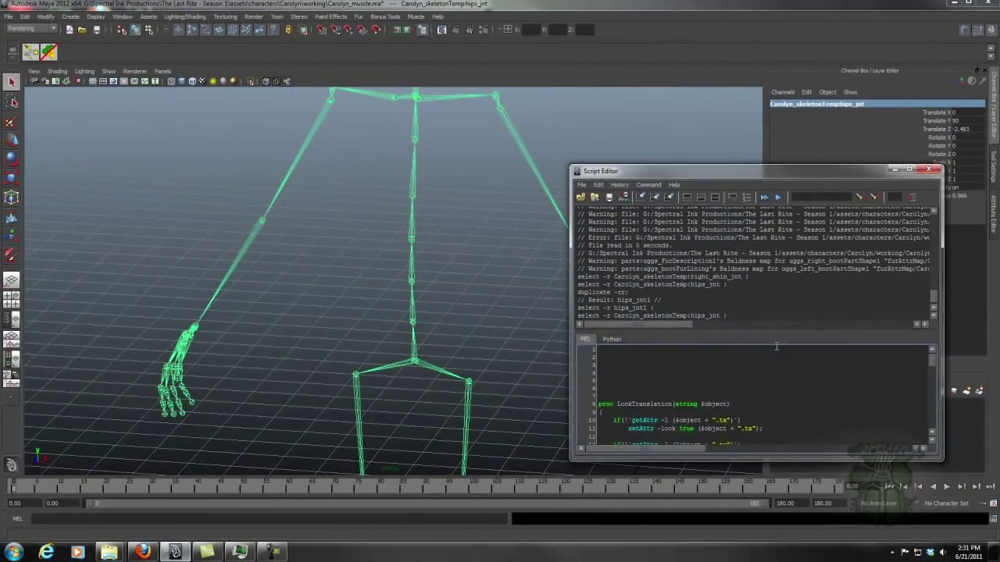
{"action": "key", "text": "ctrl+Return"}
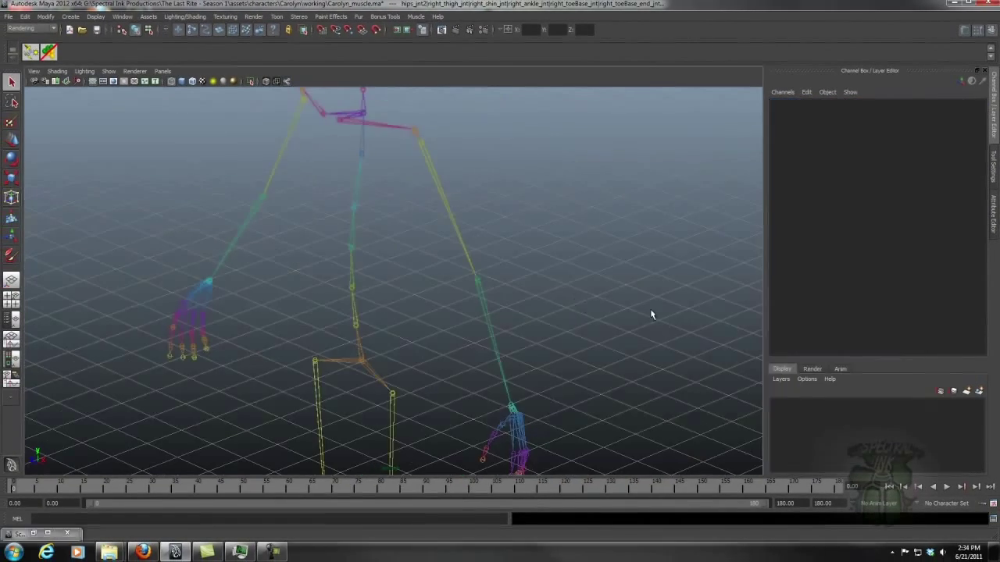
Check the renamed joints by selecting the left elbow joint and the root hips joint
{"action": "left_click_drag", "start_coordinate": [651, 312], "coordinate": [526, 301], "text": "alt"}
{"action": "left_click", "coordinate": [480, 299]}
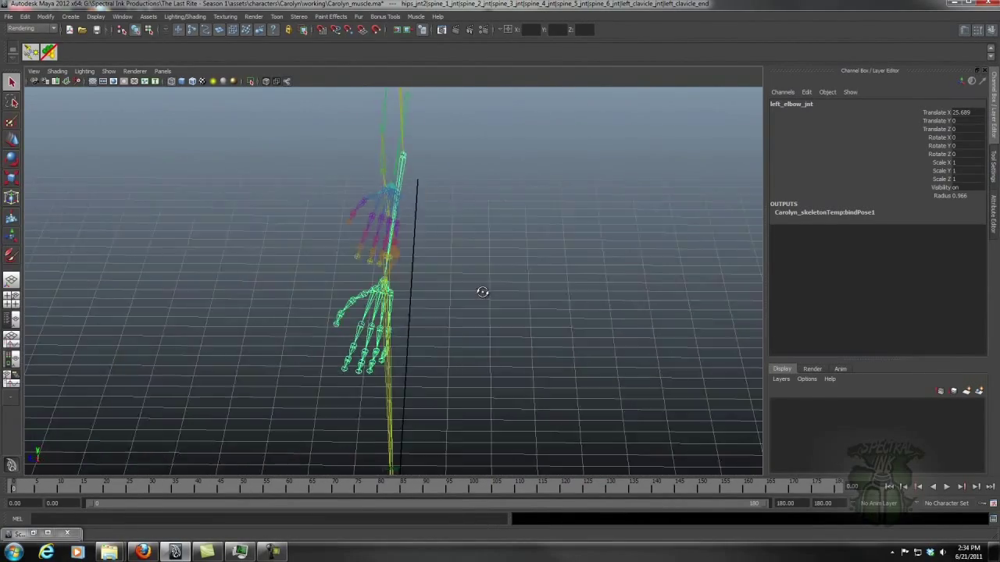
{"action": "mouse_move", "coordinate": [482, 292]}
{"action": "left_mouse_down", "text": "alt"}
{"action": "mouse_move", "coordinate": [462, 299]}
{"action": "mouse_move", "coordinate": [524, 310]}
{"action": "mouse_move", "coordinate": [523, 361]}
{"action": "mouse_move", "coordinate": [533, 297]}
{"action": "mouse_move", "coordinate": [500, 330]}
{"action": "mouse_move", "coordinate": [528, 330]}
{"action": "mouse_move", "coordinate": [497, 311]}
{"action": "mouse_move", "coordinate": [497, 344]}
{"action": "mouse_move", "coordinate": [530, 307]}
{"action": "mouse_move", "coordinate": [542, 267]}
{"action": "mouse_move", "coordinate": [513, 296]}
{"action": "mouse_move", "coordinate": [591, 292]}
{"action": "mouse_move", "coordinate": [464, 304]}
{"action": "mouse_move", "coordinate": [451, 328]}
{"action": "mouse_move", "coordinate": [501, 300]}
{"action": "mouse_move", "coordinate": [477, 295]}
{"action": "mouse_move", "coordinate": [490, 278]}
{"action": "left_mouse_up", "text": "alt"}
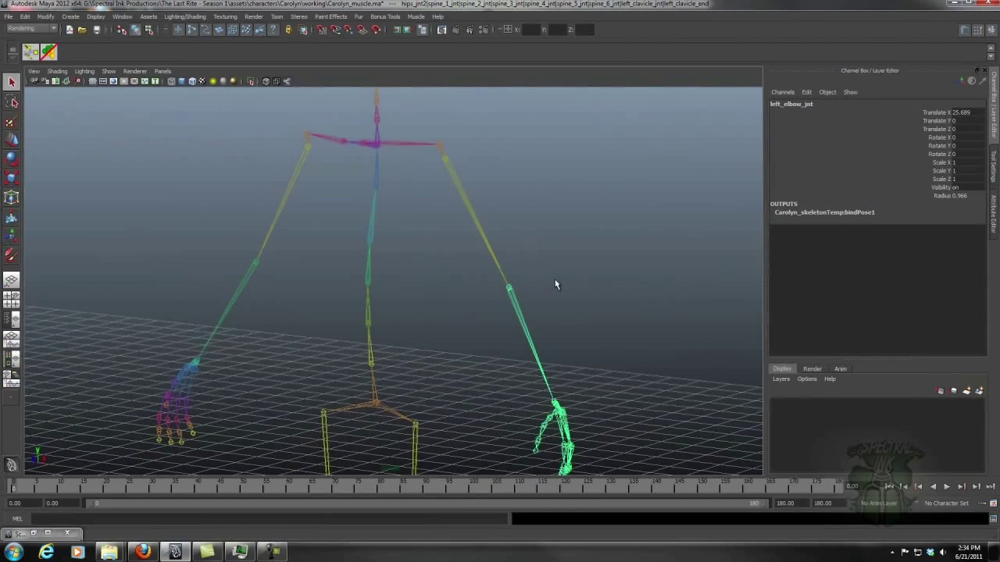
{"action": "left_click_drag", "start_coordinate": [557, 297], "coordinate": [396, 358], "text": "alt"}
{"action": "left_click", "coordinate": [395, 360]}
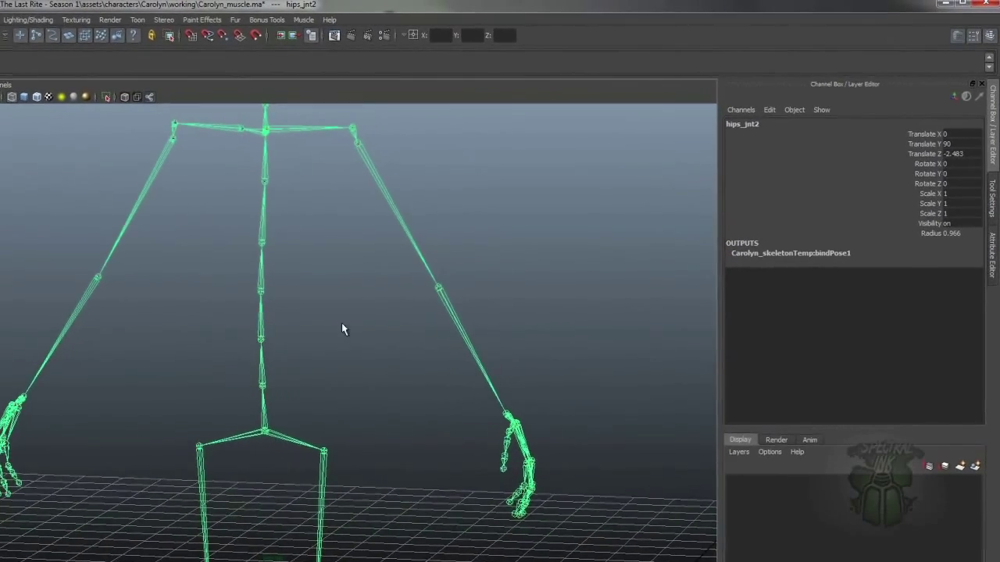
Review the joint-renaming script in the Script Editor, highlighting the "Carolyn_skeletonTemp:" string in its substitute line
{"action": "right_click_drag", "start_coordinate": [449, 270], "coordinate": [515, 263], "text": "alt"}
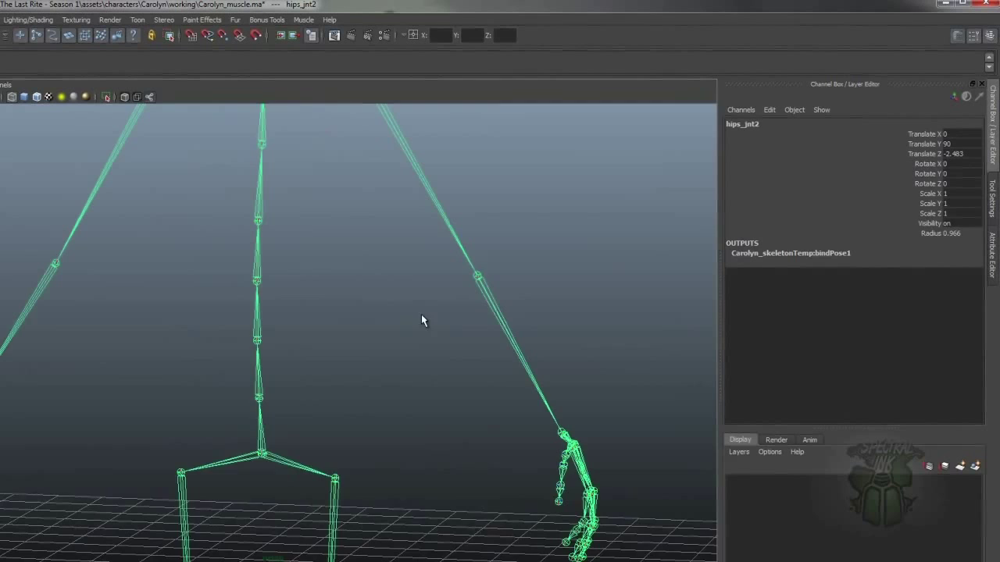
{"action": "middle_click_drag", "start_coordinate": [421, 320], "coordinate": [411, 335], "text": "alt"}
{"action": "key", "text": "alt+Tab"}
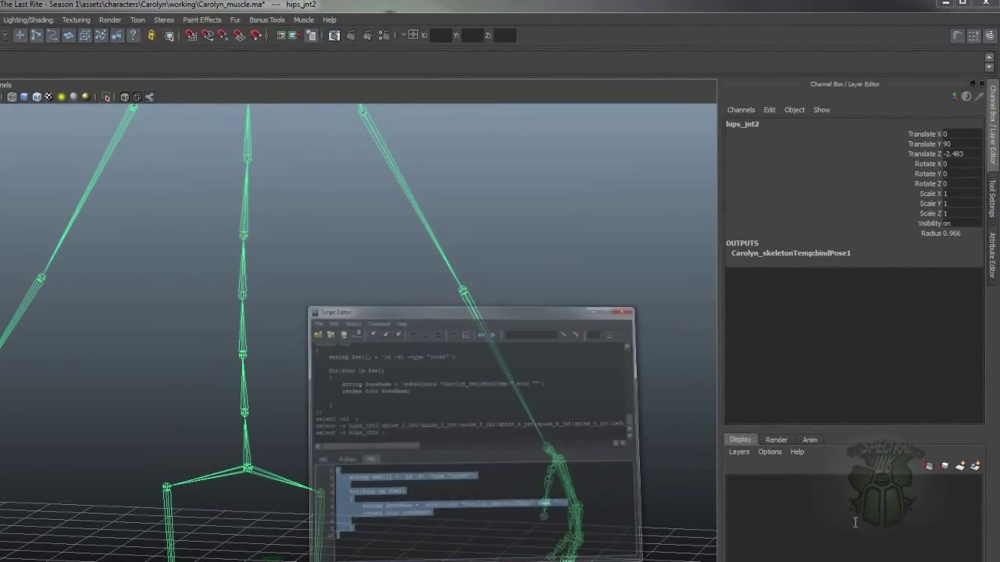
{"action": "left_click", "coordinate": [832, 466]}
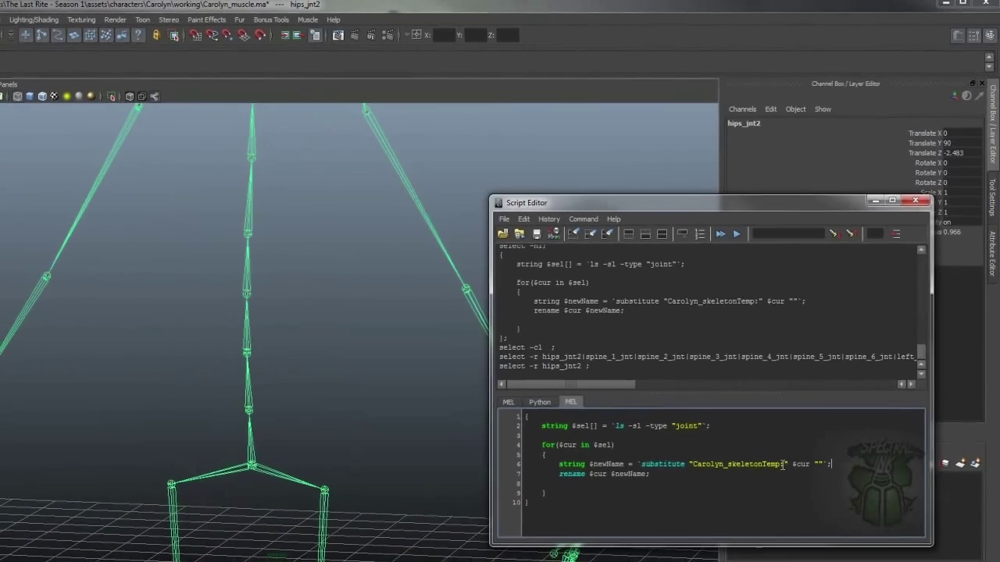
{"action": "double_click", "coordinate": [767, 466]}
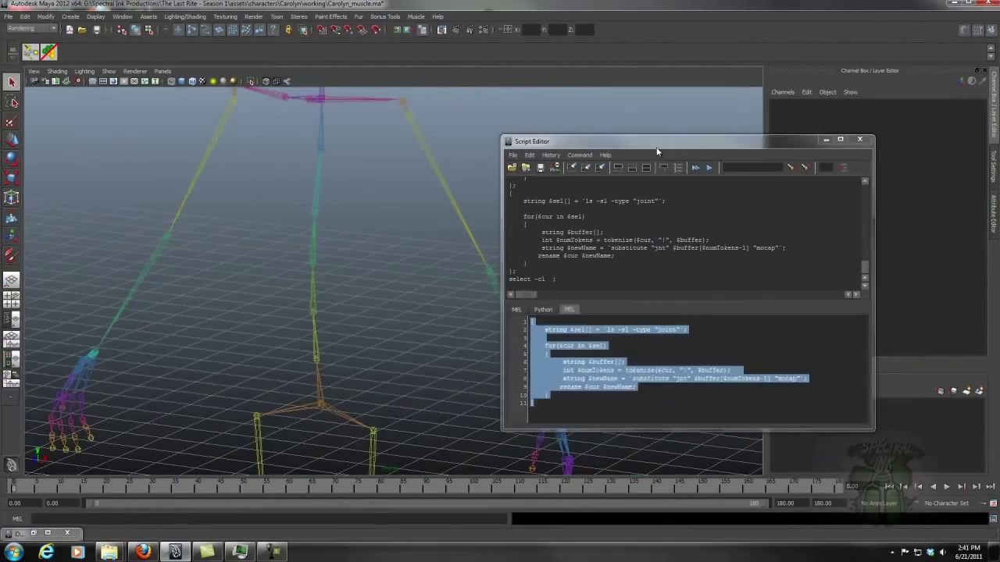
Open the Outliner, collapse the mocap skeleton's hierarchy, and unhide the hips_jnt1 skeleton
{"action": "left_click_drag", "start_coordinate": [656, 151], "coordinate": [779, 167]}
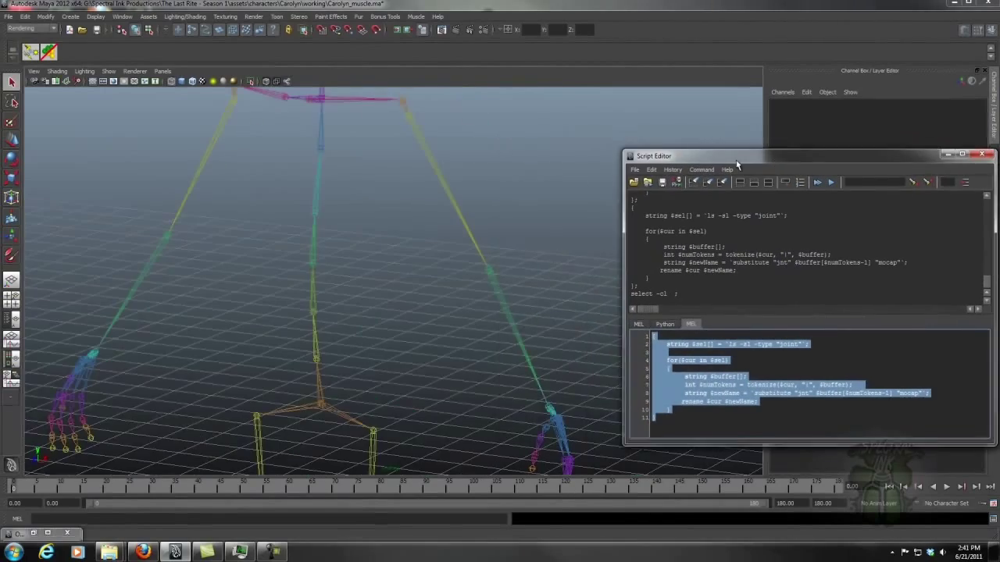
{"action": "left_click_drag", "start_coordinate": [594, 188], "coordinate": [481, 163], "text": "alt"}
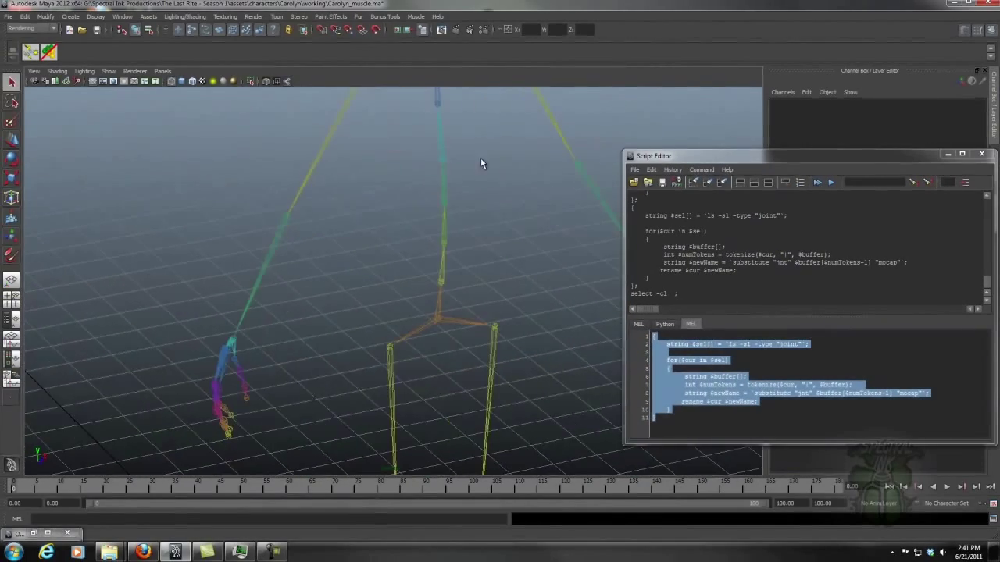
{"action": "left_click_drag", "start_coordinate": [490, 212], "coordinate": [471, 205], "text": "alt"}
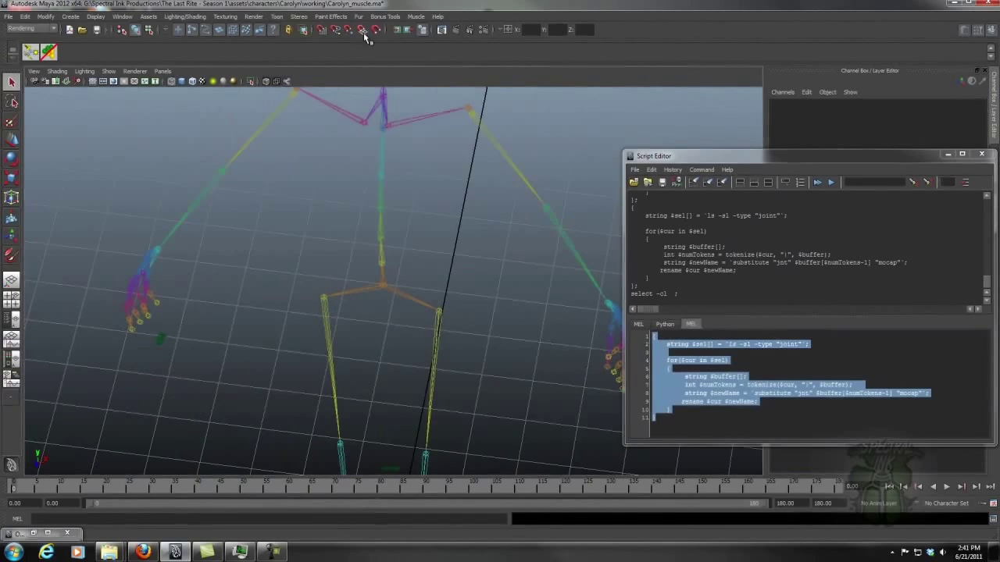
{"action": "left_click", "coordinate": [126, 17]}
{"action": "left_click", "coordinate": [169, 90]}
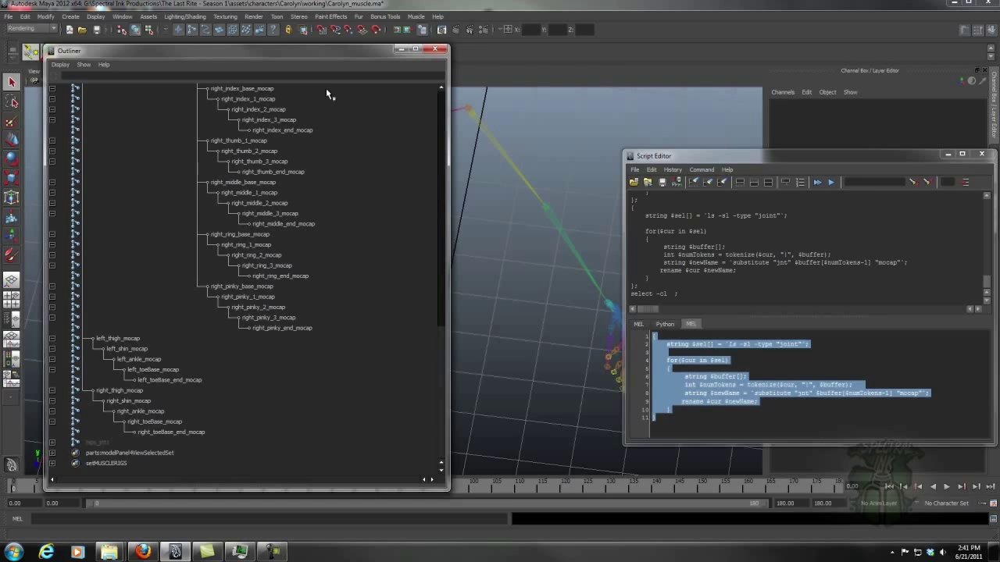
{"action": "left_click_drag", "start_coordinate": [448, 421], "coordinate": [430, 162]}
{"action": "left_click", "coordinate": [51, 297]}
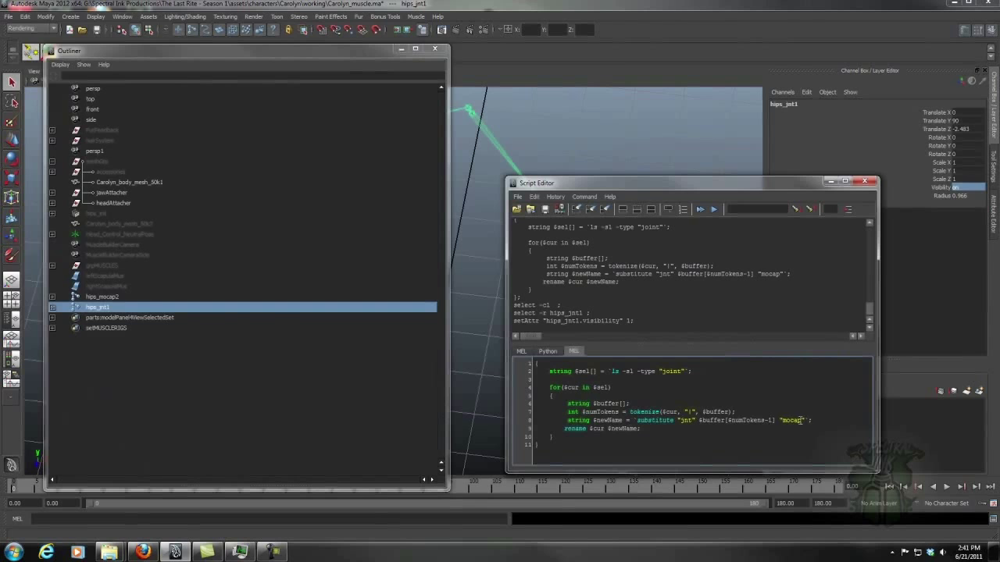
Change the replacement string in the script's substitute line to "CTRL" and run the script on hips_jnt1
{"action": "double_click", "coordinate": [796, 420]}
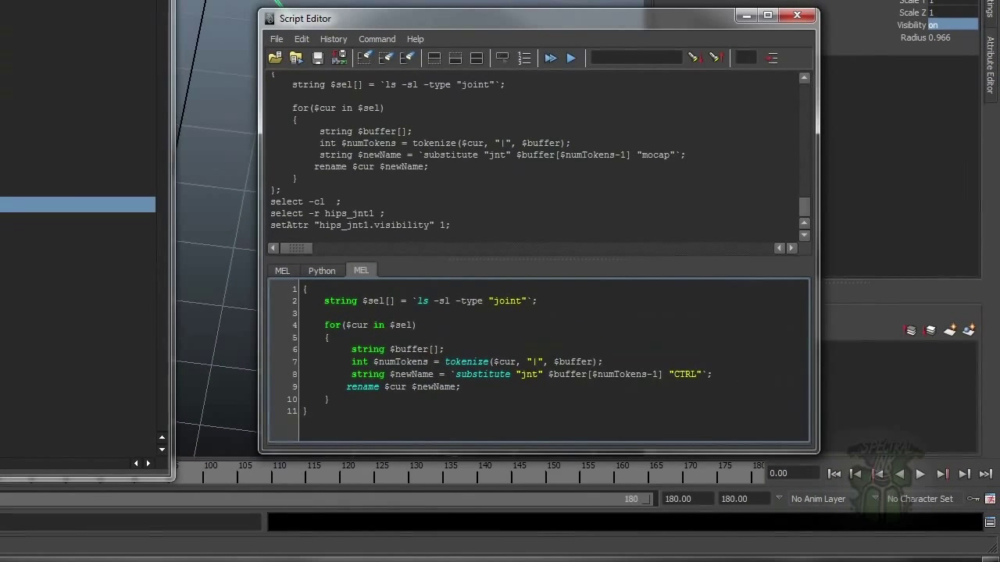
{"action": "left_click_drag", "start_coordinate": [318, 418], "coordinate": [120, 203]}
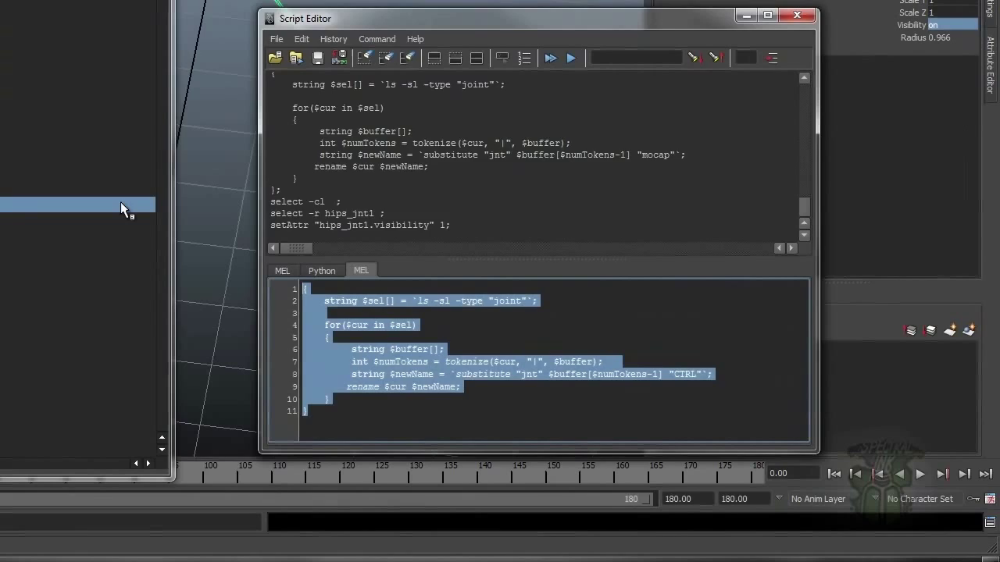
{"action": "key", "text": "ctrl+Return"}
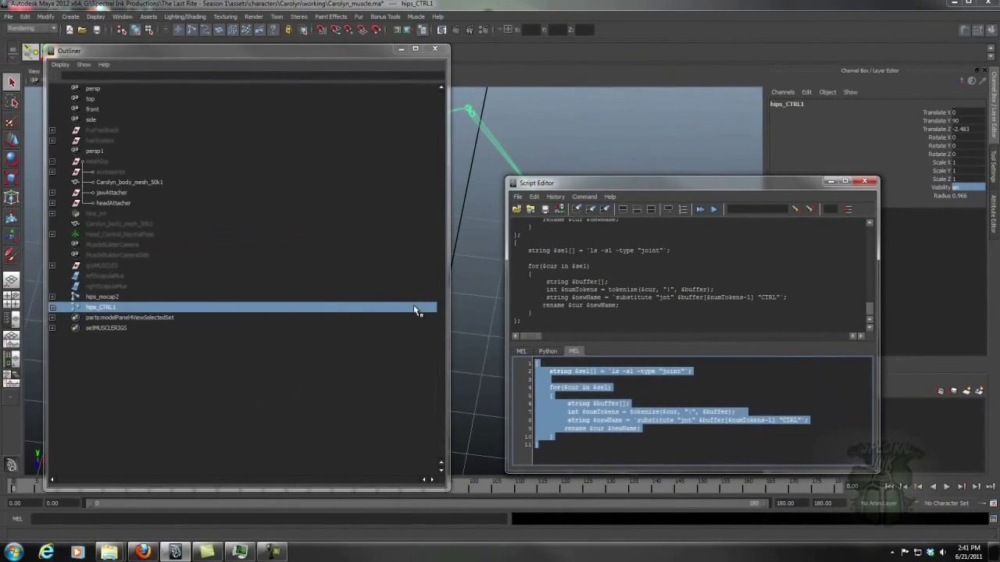
Expand the hips_CTRL1 hierarchy, run the CTRL renaming script on all its joints, and minimise the Script Editor
{"action": "left_click", "coordinate": [2, 296], "text": "shift"}
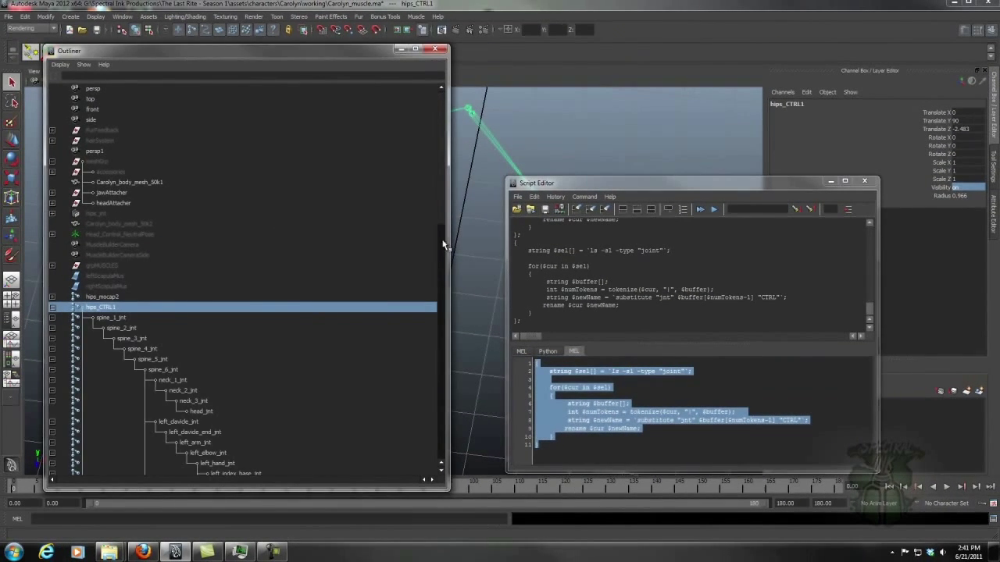
{"action": "left_click_drag", "start_coordinate": [439, 207], "coordinate": [445, 300]}
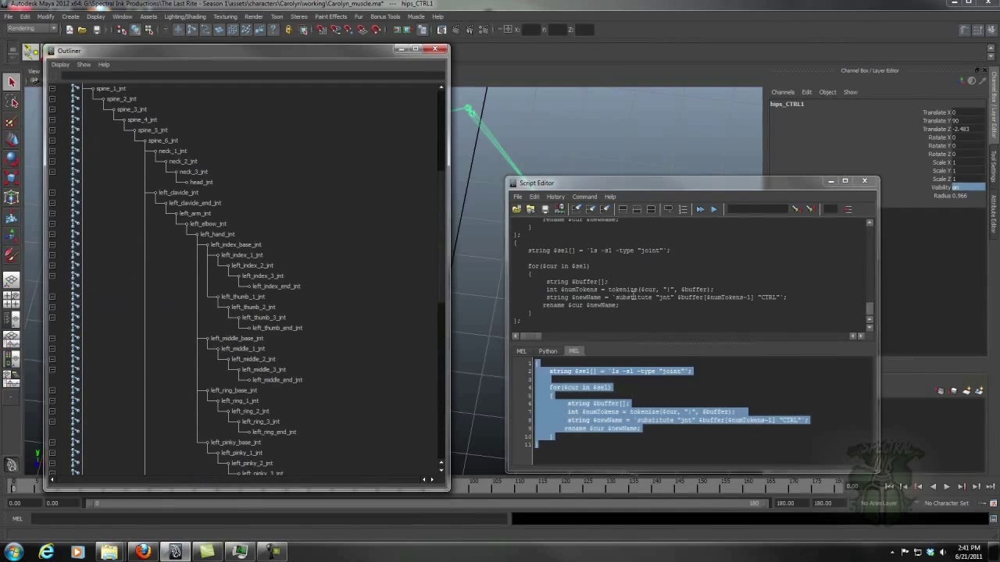
{"action": "left_click", "coordinate": [671, 187]}
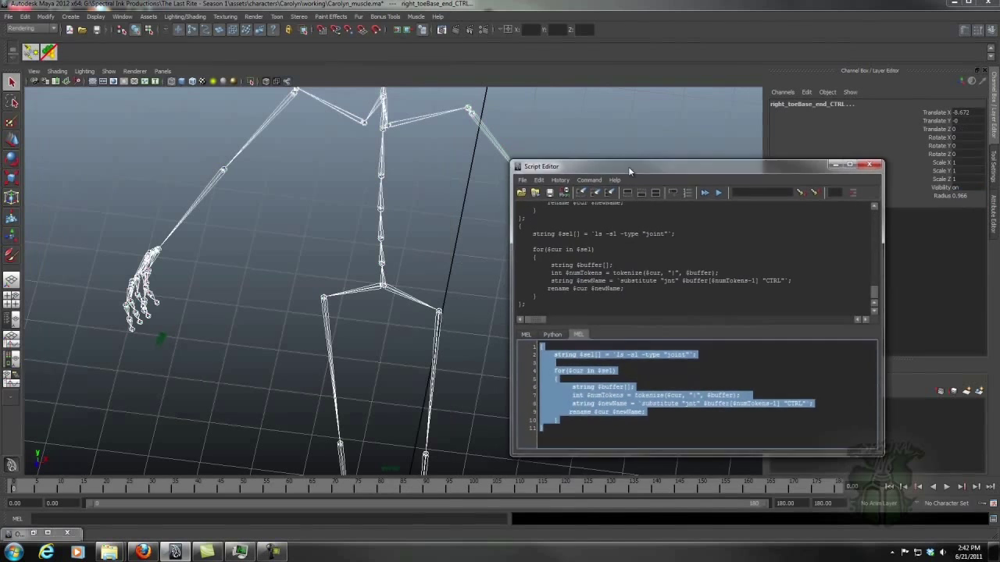
{"action": "left_click_drag", "start_coordinate": [629, 167], "coordinate": [634, 200]}
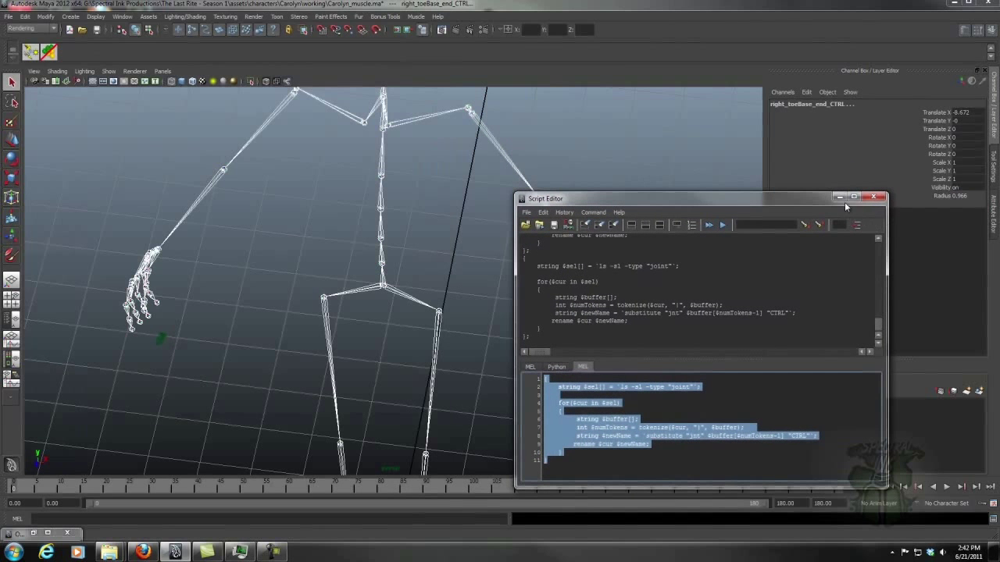
{"action": "left_click", "coordinate": [839, 198]}
Bring up the Outliner and collapse the left and right clavicle branches of the hips_CTRL1 skeleton
{"action": "left_click_drag", "start_coordinate": [500, 235], "coordinate": [426, 179], "text": "alt"}
{"action": "left_click", "coordinate": [122, 16]}
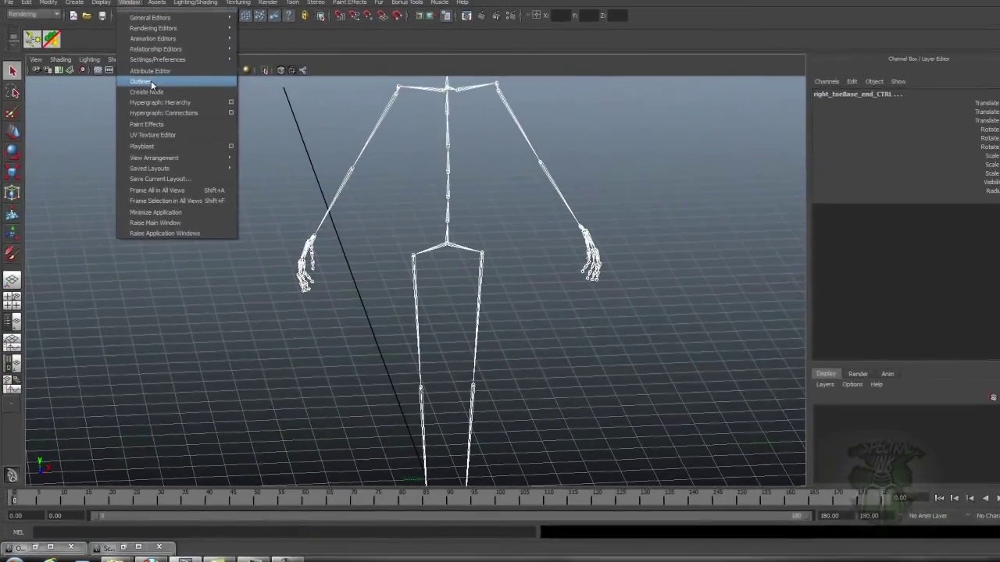
{"action": "left_click", "coordinate": [151, 83]}
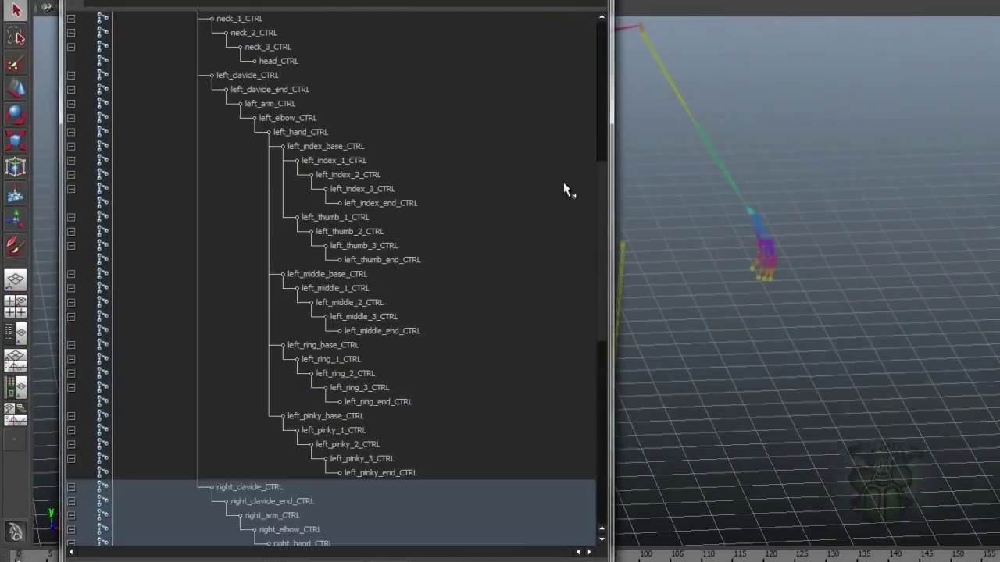
{"action": "scroll", "coordinate": [594, 140], "scroll_direction": "up", "scroll_amount": 7}
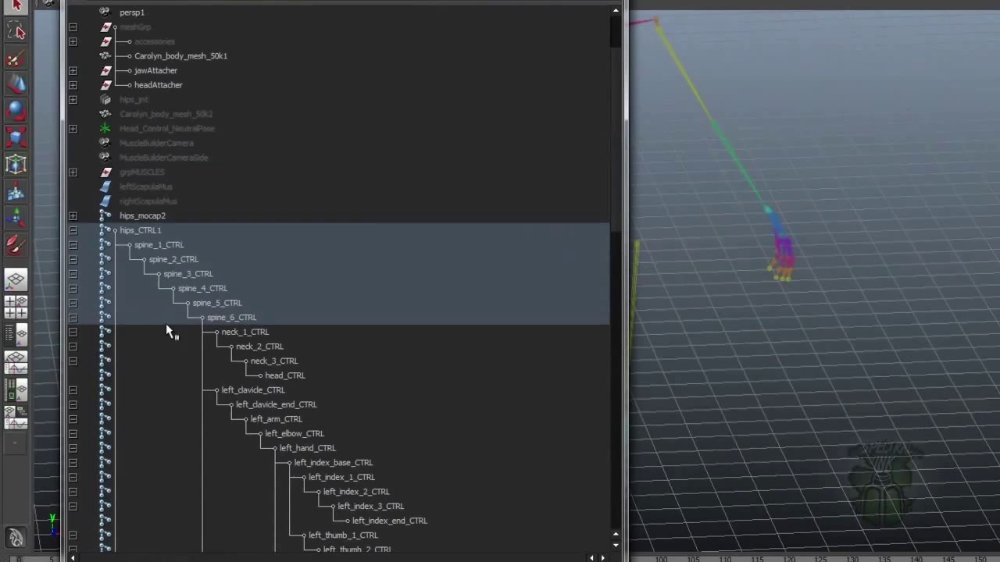
{"action": "left_click", "coordinate": [73, 389]}
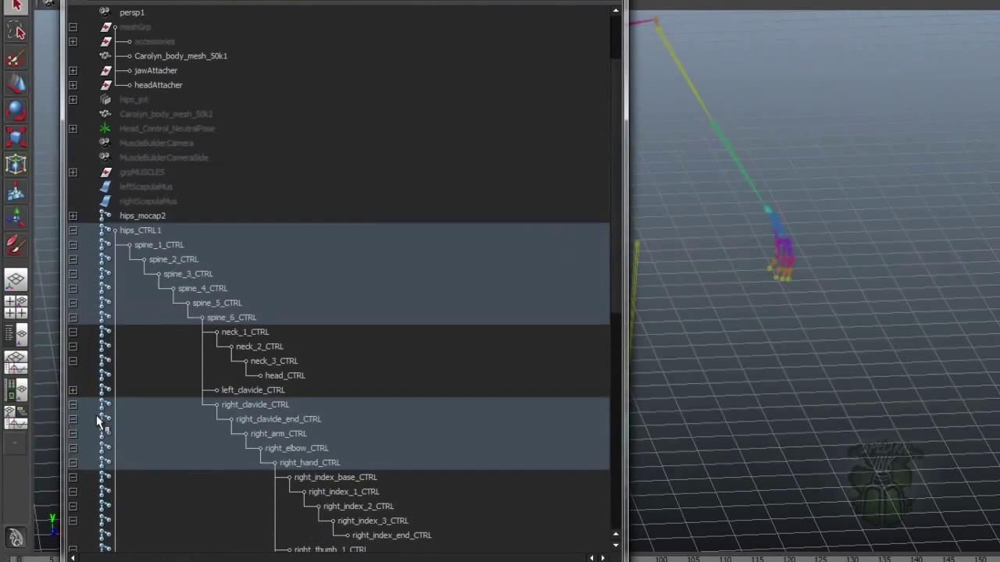
{"action": "left_click", "coordinate": [73, 405]}
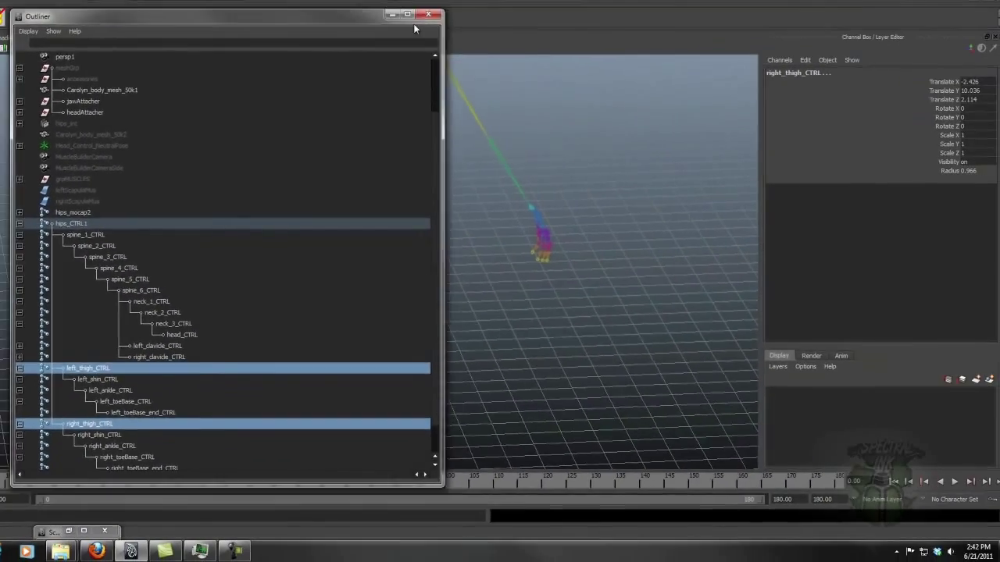
Unparent left_thigh_CTRL and right_thigh_CTRL from the hips_CTRL1 joint
{"action": "left_click_drag", "start_coordinate": [340, 10], "coordinate": [892, 94]}
{"action": "left_click_drag", "start_coordinate": [316, 249], "coordinate": [242, 241], "text": "alt"}
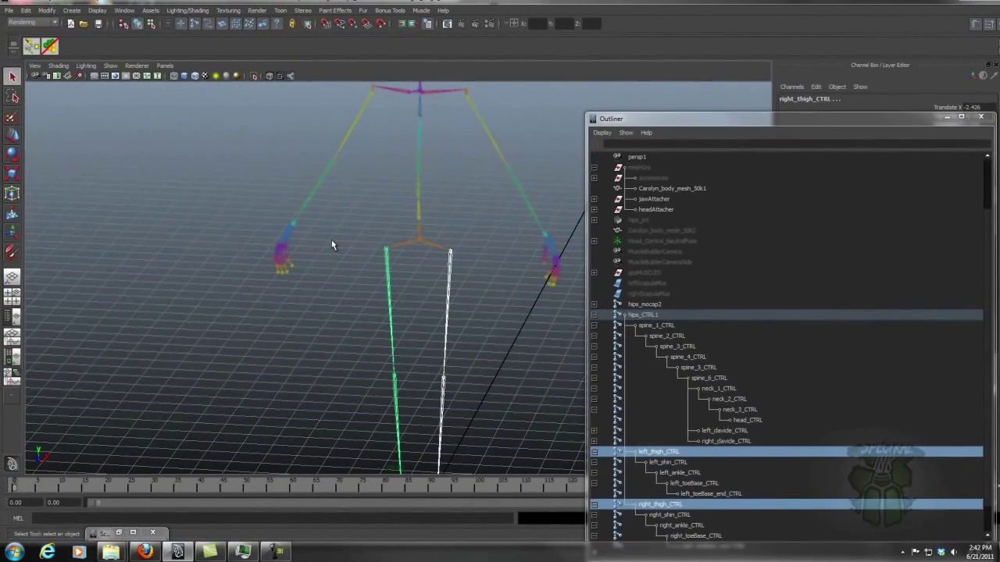
{"action": "key", "text": "shift+p"}
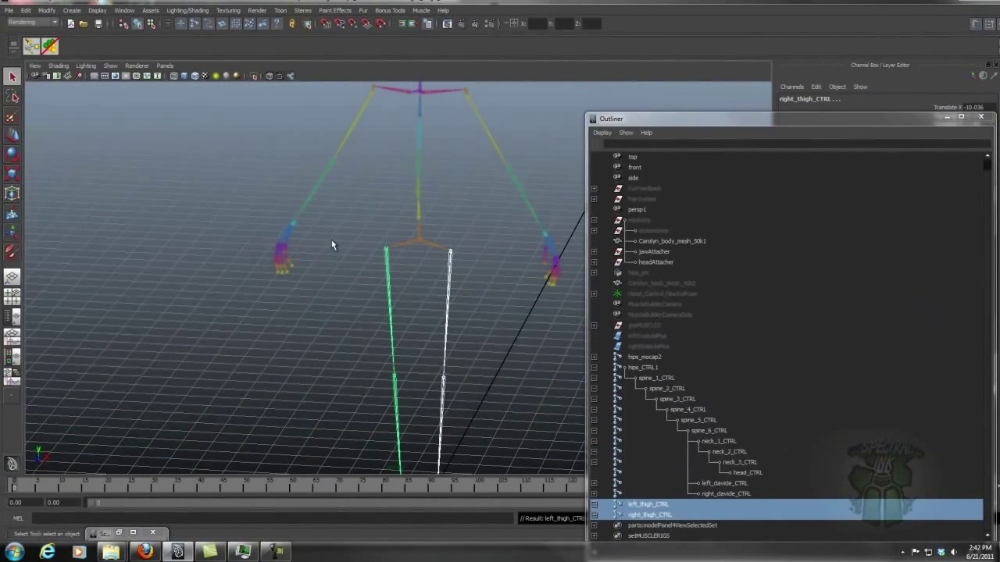
Hide the hips_CTRL1 and hips_mocap2 skeletons so only the separated leg chains show, and minimise the Outliner
{"action": "left_click", "coordinate": [643, 367]}
{"action": "key", "text": "ctrl+h"}
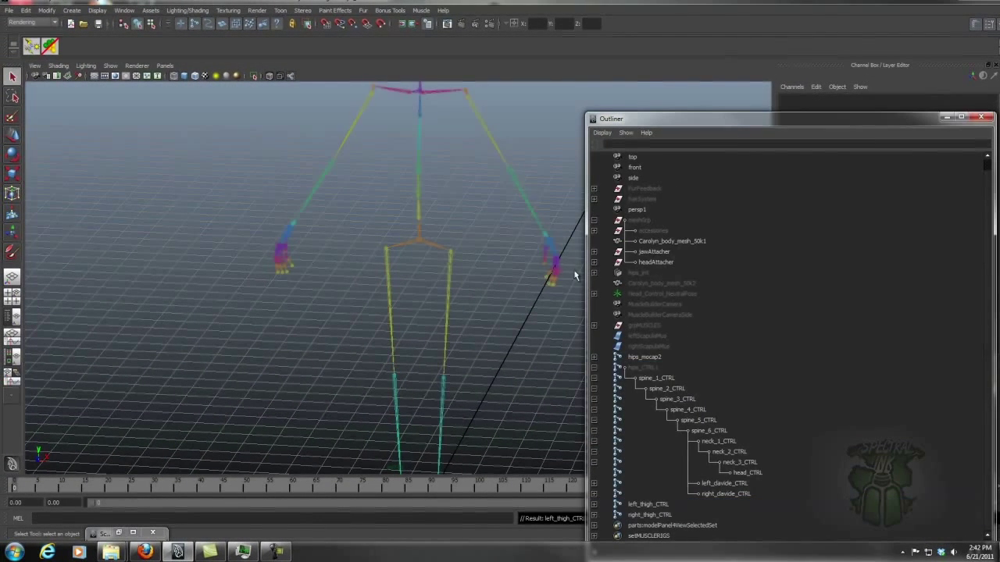
{"action": "left_click", "coordinate": [644, 357]}
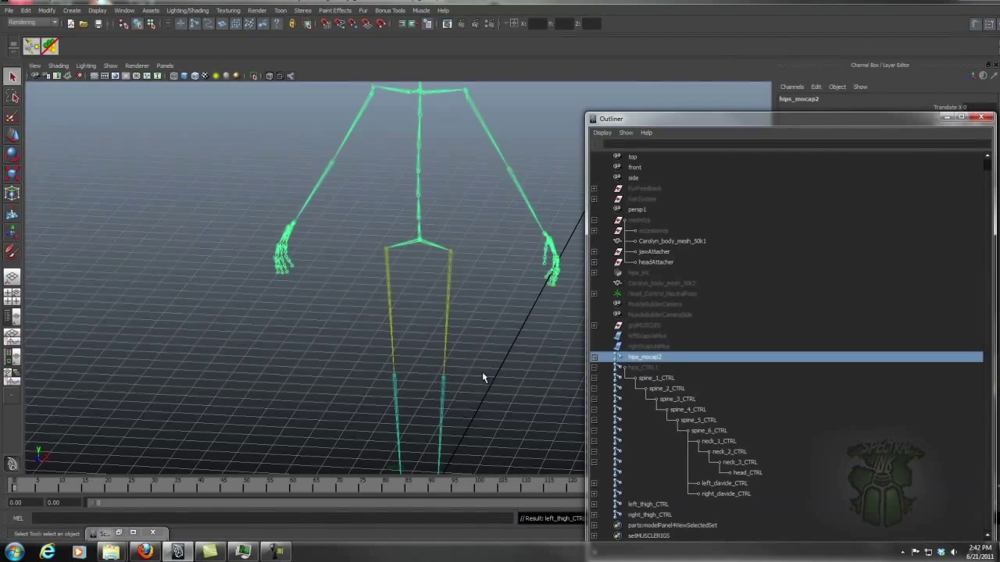
{"action": "key", "text": "ctrl+h"}
{"action": "middle_click_drag", "start_coordinate": [420, 312], "coordinate": [380, 229], "text": "alt"}
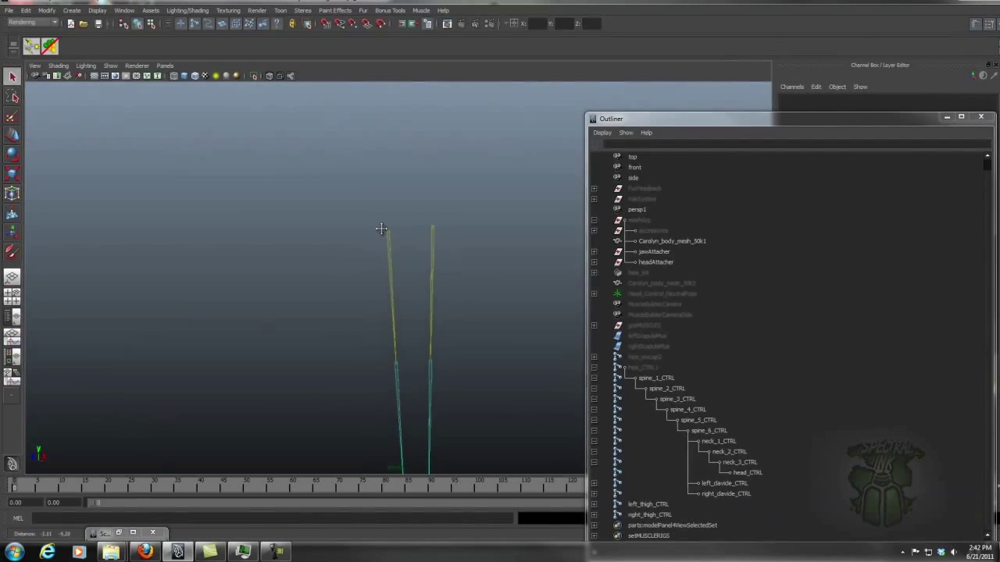
{"action": "left_click_drag", "start_coordinate": [381, 229], "coordinate": [421, 246], "text": "alt"}
{"action": "left_click", "coordinate": [946, 117]}
Select the left thigh joint and rename it left_thigh_FK_CTRL
{"action": "middle_click_drag", "start_coordinate": [422, 136], "coordinate": [402, 195], "text": "alt"}
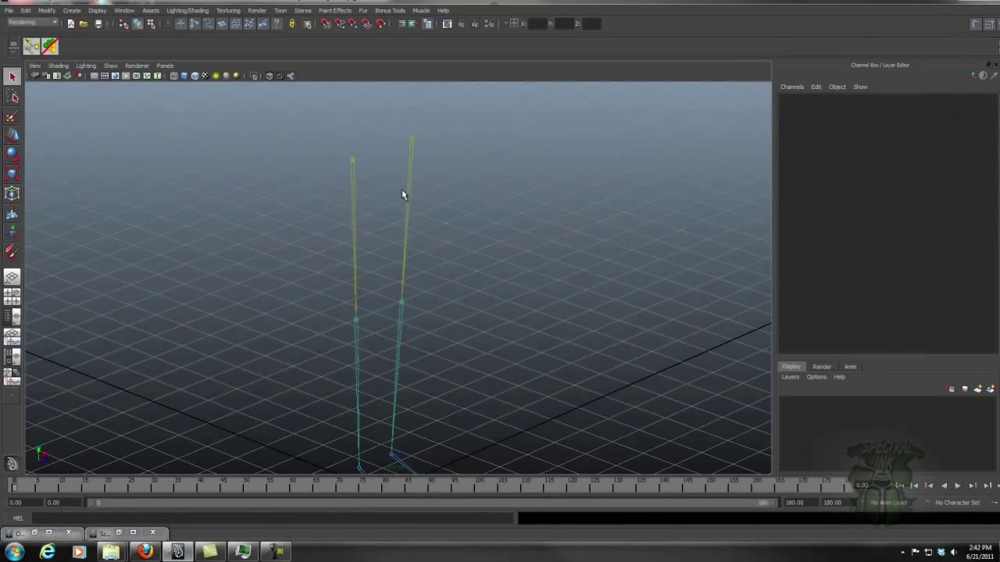
{"action": "left_click", "coordinate": [403, 194]}
{"action": "key", "text": "f"}
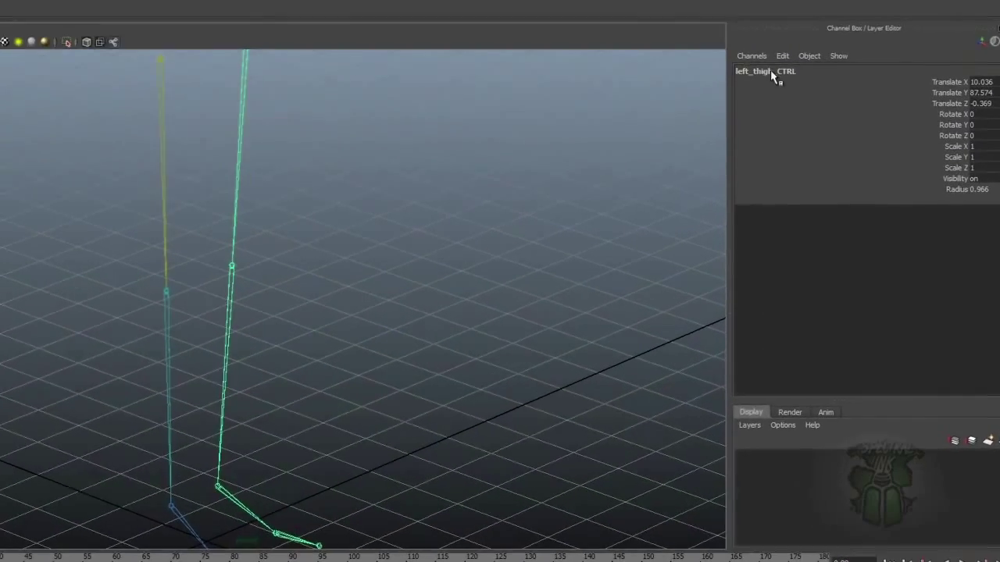
{"action": "left_click", "coordinate": [770, 70]}
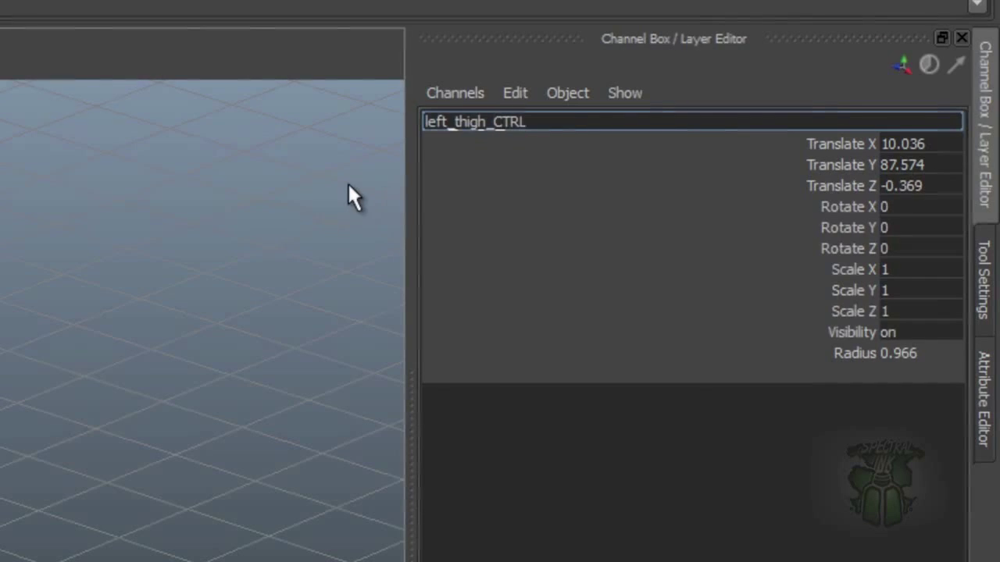
{"action": "type", "text": "FK_"}
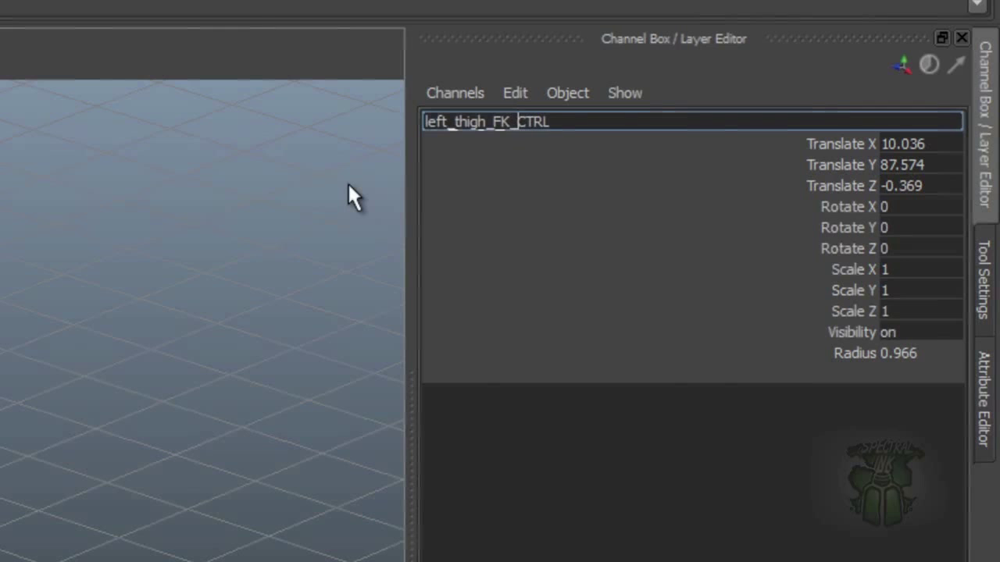
{"action": "key", "text": "Return"}
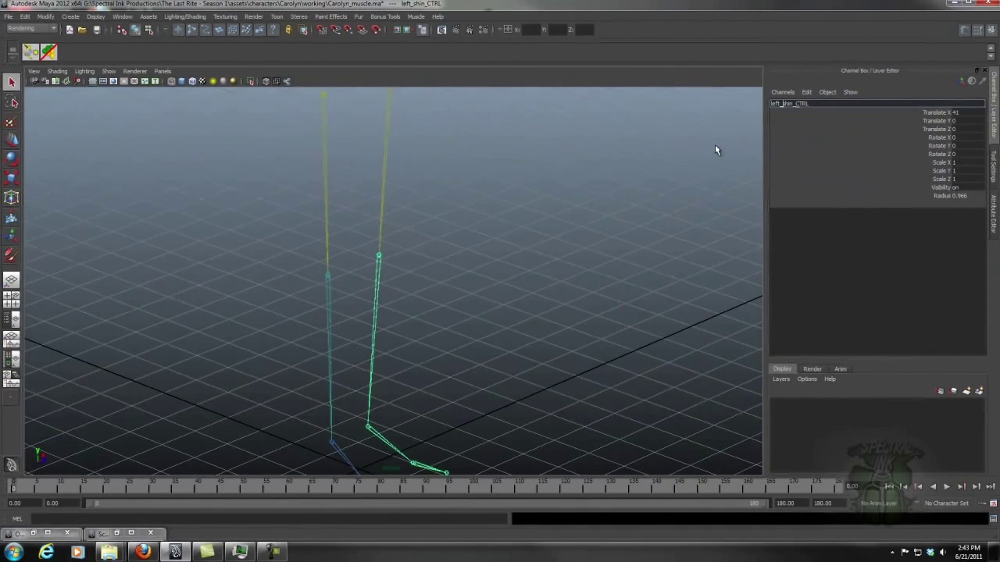
Add FK to the left shin joint's name and rename the left ankle joint left_ankle_FK_CTRL
{"action": "key", "text": "BackSpace"}
{"action": "key", "text": "BackSpace"}
{"action": "key", "text": "BackSpace"}
{"action": "key", "text": "Delete"}
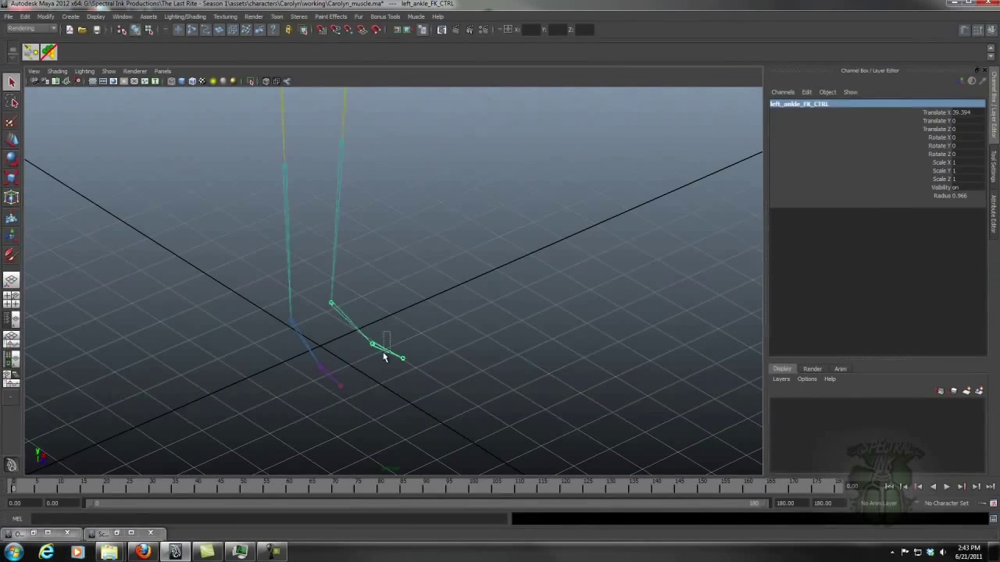
Rename the left toe base joint left_toeBase_FK_CTRL and the left toe end joint left_toeBase_end_FK_CTRL
{"action": "left_click", "coordinate": [383, 353]}
{"action": "double_click", "coordinate": [804, 104]}
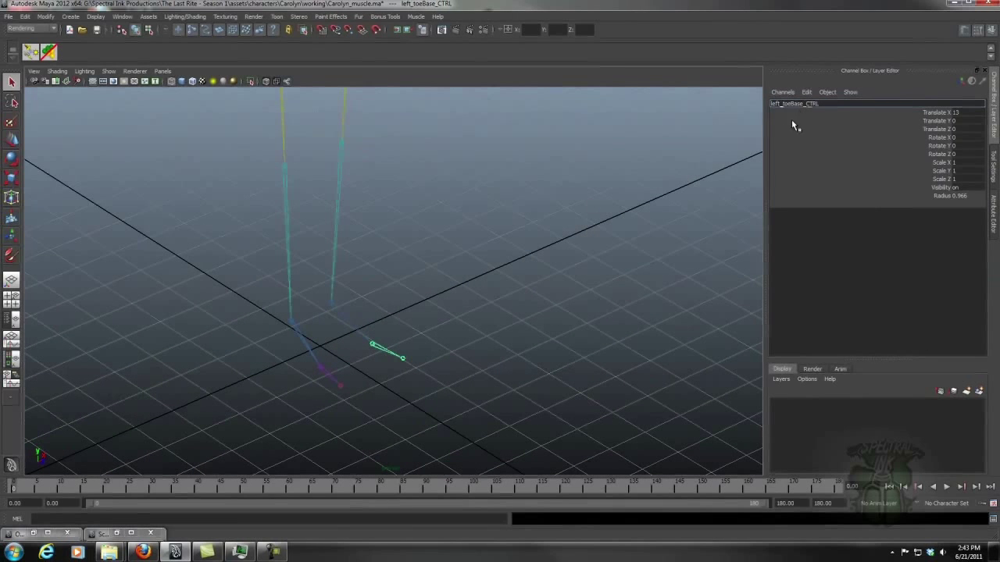
{"action": "type", "text": "_FK_"}
{"action": "key", "text": "Return"}
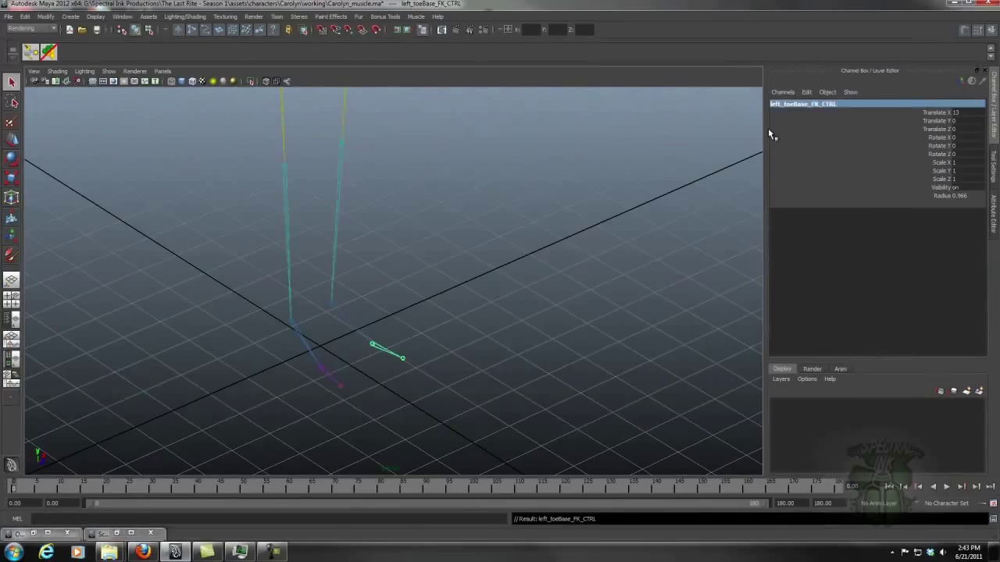
{"action": "left_click", "coordinate": [405, 364]}
{"action": "double_click", "coordinate": [812, 105]}
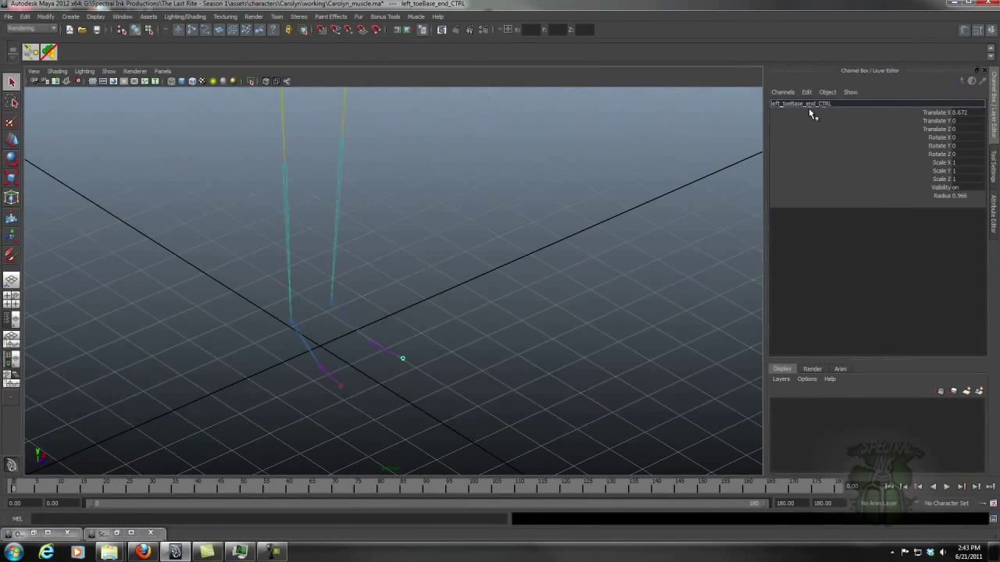
{"action": "type", "text": "FK_"}
{"action": "key", "text": "Return"}
Select the right thigh joint and rename it right_thigh_FK_CTRL
{"action": "left_click_drag", "start_coordinate": [479, 226], "coordinate": [449, 269], "text": "alt"}
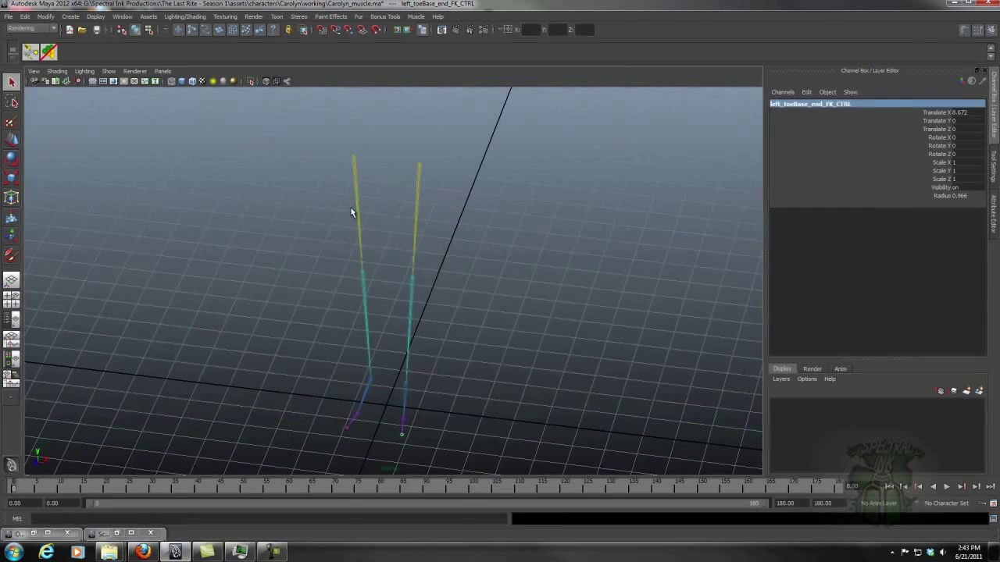
{"action": "left_click", "coordinate": [351, 213]}
{"action": "double_click", "coordinate": [805, 104]}
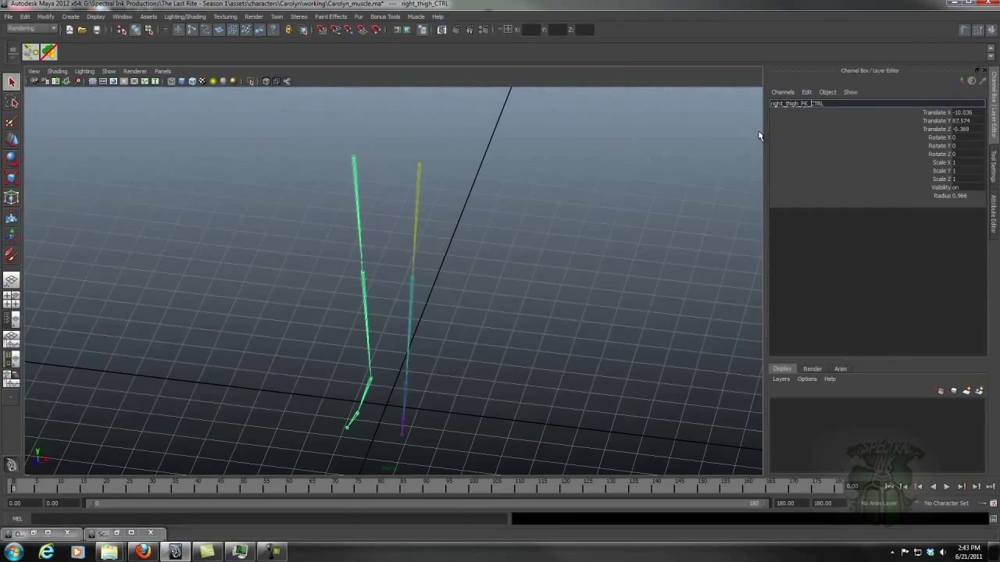
{"action": "key", "text": "Return"}
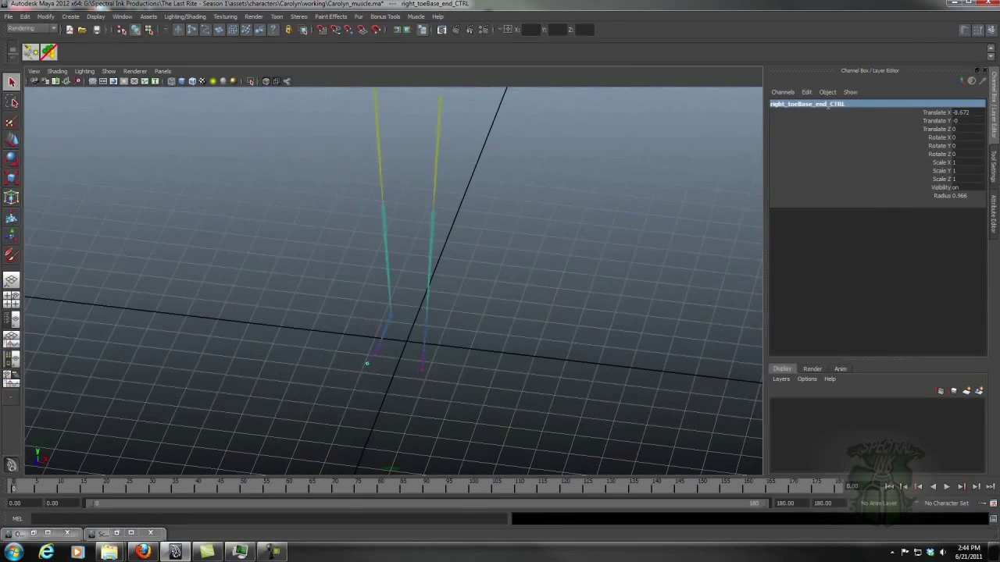
Rename the right toe end joint right_toeBase_end_FK_CTRL
{"action": "double_click", "coordinate": [805, 104]}
{"action": "left_click", "coordinate": [818, 104]}
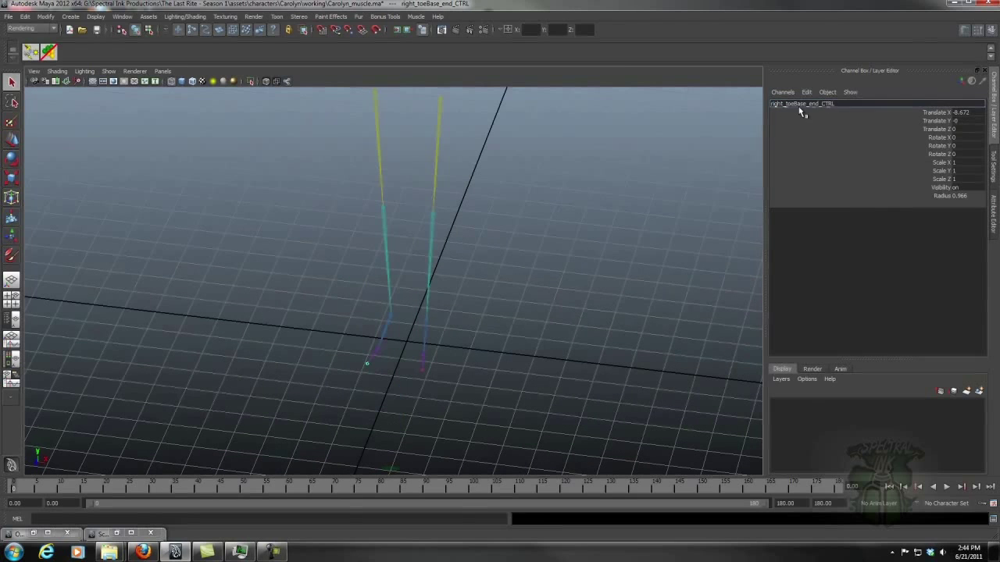
{"action": "type", "text": "FK_"}
{"action": "key", "text": "Return"}
{"action": "left_click_drag", "start_coordinate": [531, 258], "coordinate": [481, 250], "text": "alt"}
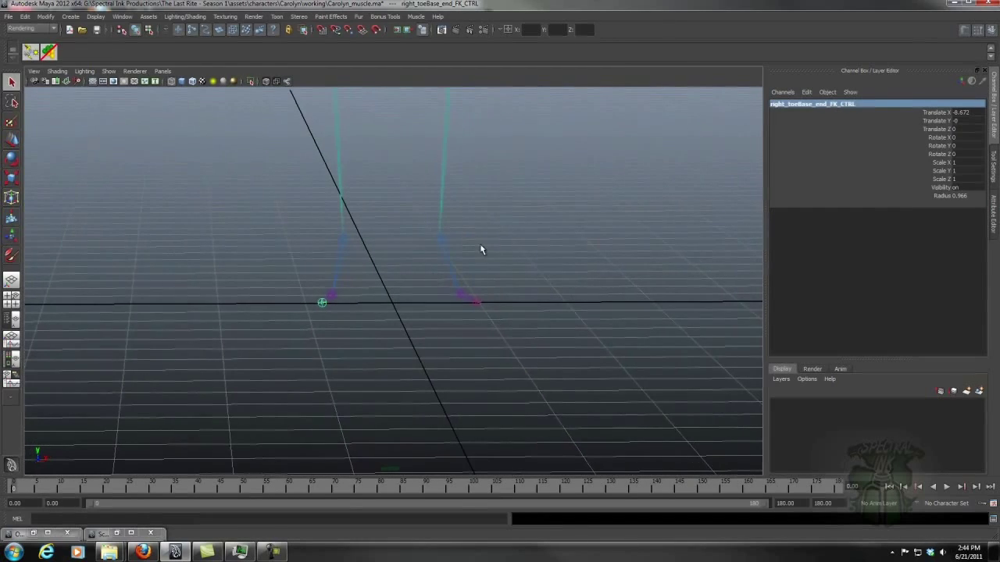
{"action": "left_click_drag", "start_coordinate": [352, 276], "coordinate": [479, 210], "text": "alt"}
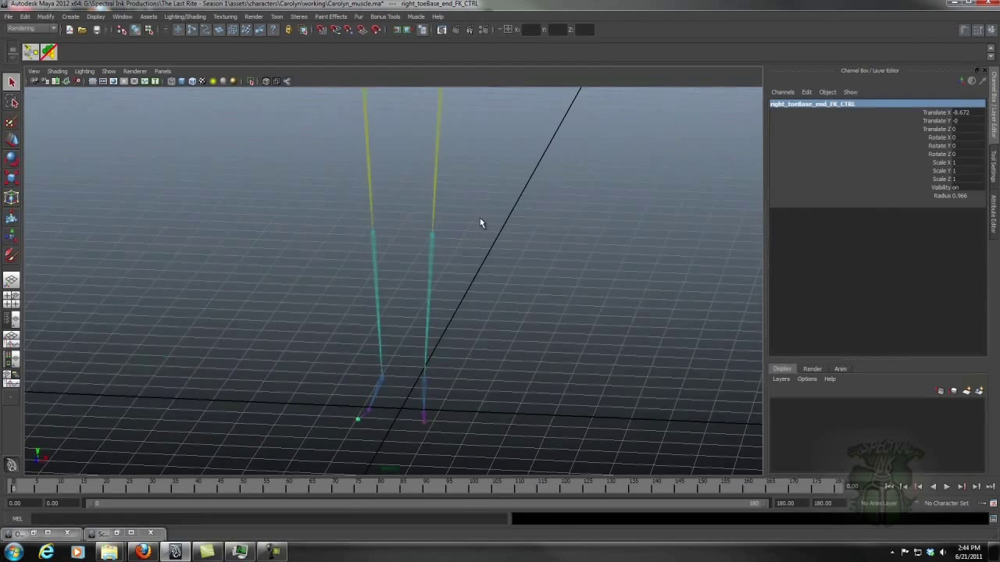
{"action": "left_click_drag", "start_coordinate": [488, 222], "coordinate": [474, 197], "text": "alt"}
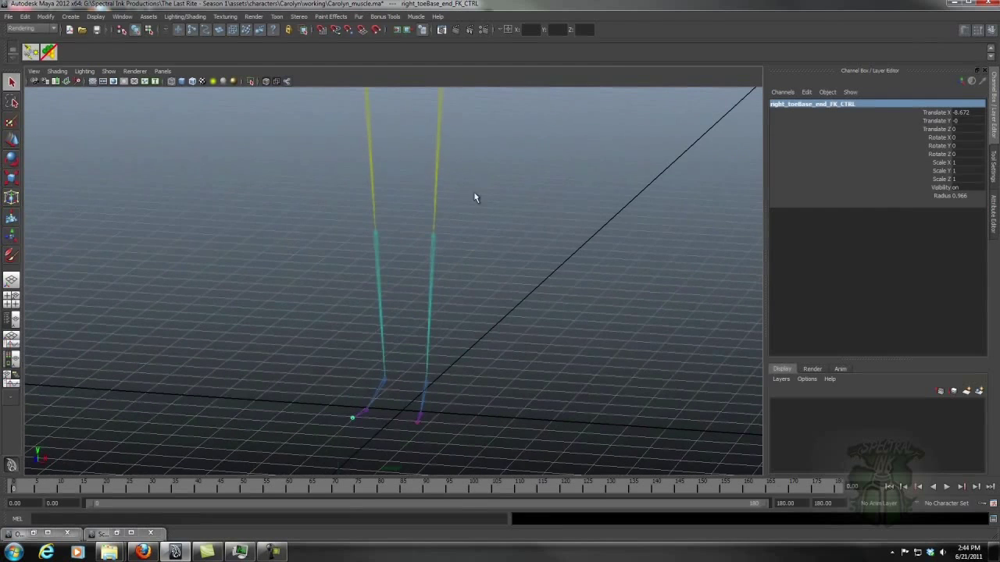
{"action": "left_click_drag", "start_coordinate": [169, 159], "coordinate": [384, 245], "text": "alt"}
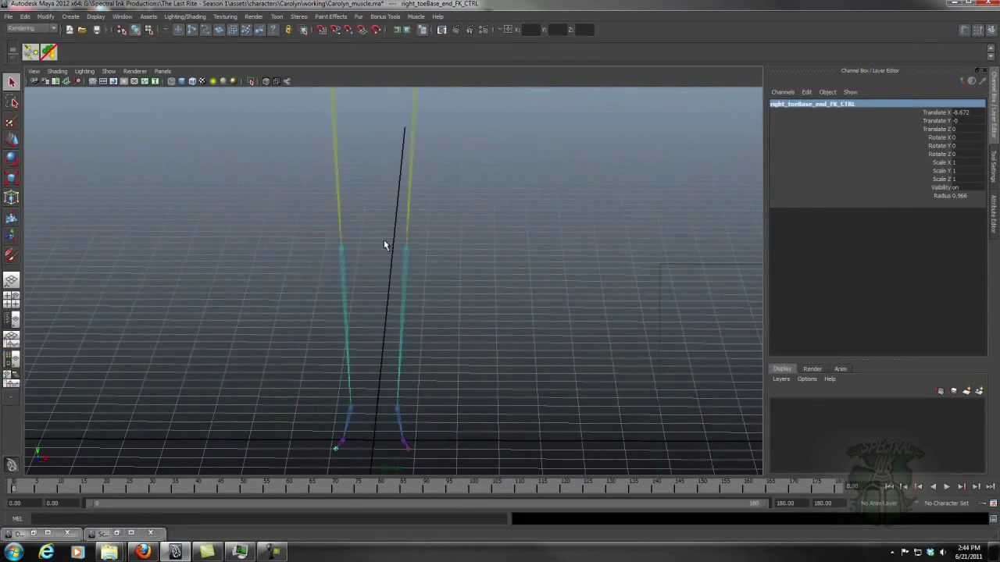
{"action": "left_click", "coordinate": [109, 71]}
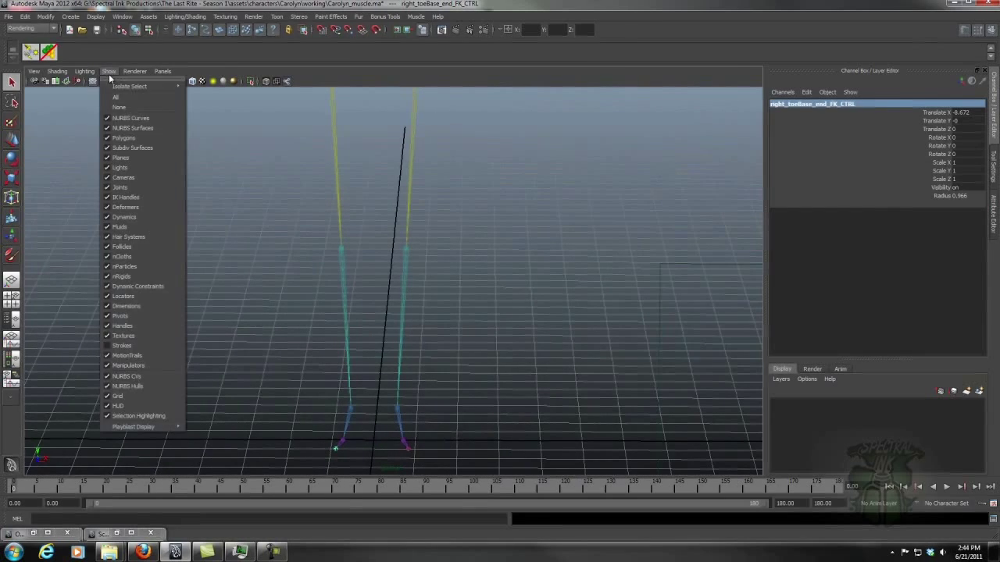
{"action": "left_click", "coordinate": [135, 148]}
{"action": "left_click_drag", "start_coordinate": [522, 271], "coordinate": [412, 190], "text": "alt"}
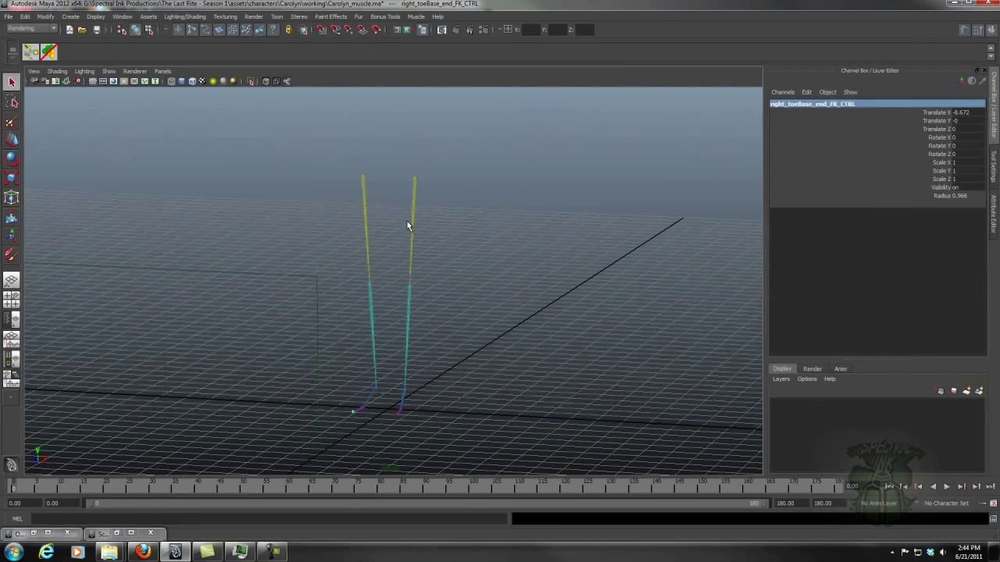
{"action": "mouse_move", "coordinate": [360, 227]}
{"action": "left_mouse_down", "text": "alt"}
{"action": "mouse_move", "coordinate": [430, 241]}
{"action": "mouse_move", "coordinate": [457, 215]}
{"action": "mouse_move", "coordinate": [429, 206]}
{"action": "mouse_move", "coordinate": [370, 219]}
{"action": "left_mouse_up", "text": "alt"}
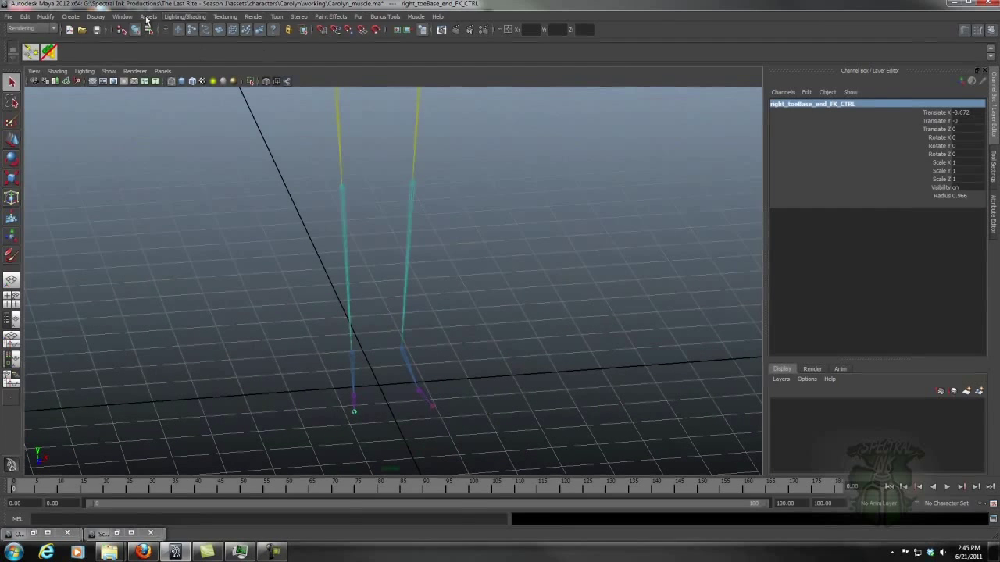
Start the EP Curve Tool in the four-view layout, with the feet framed in the front and side views
{"action": "left_click", "coordinate": [71, 16]}
{"action": "mouse_move", "coordinate": [124, 35]}
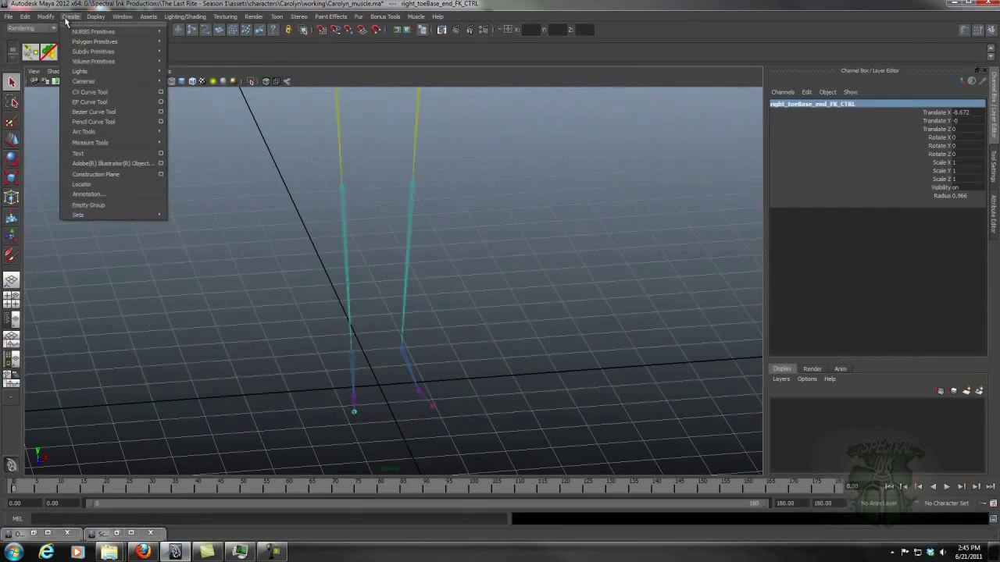
{"action": "left_click", "coordinate": [122, 103]}
{"action": "left_click_drag", "start_coordinate": [398, 269], "coordinate": [413, 245], "text": "alt"}
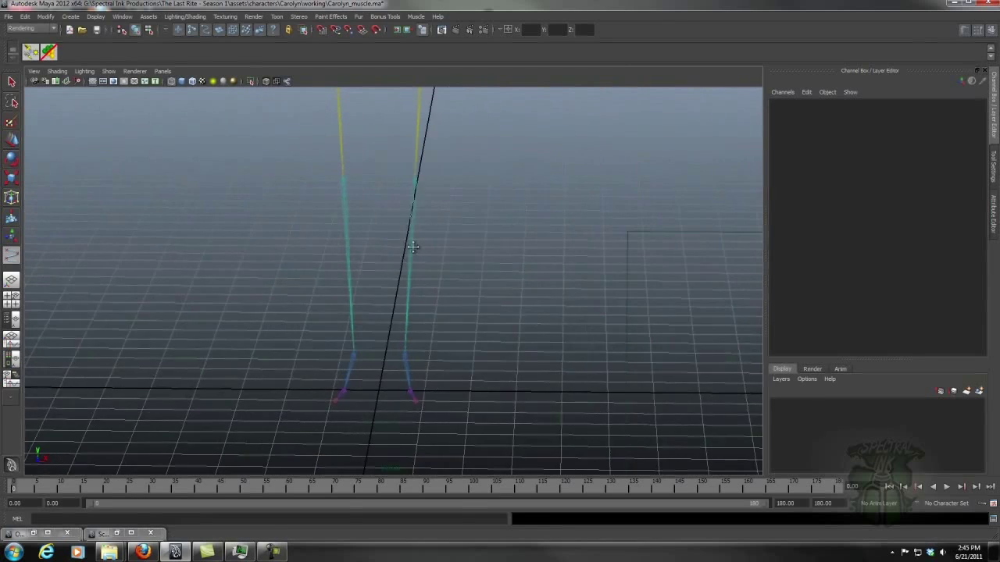
{"action": "middle_click_drag", "start_coordinate": [413, 245], "coordinate": [409, 239], "text": "alt"}
{"action": "key", "text": "space"}
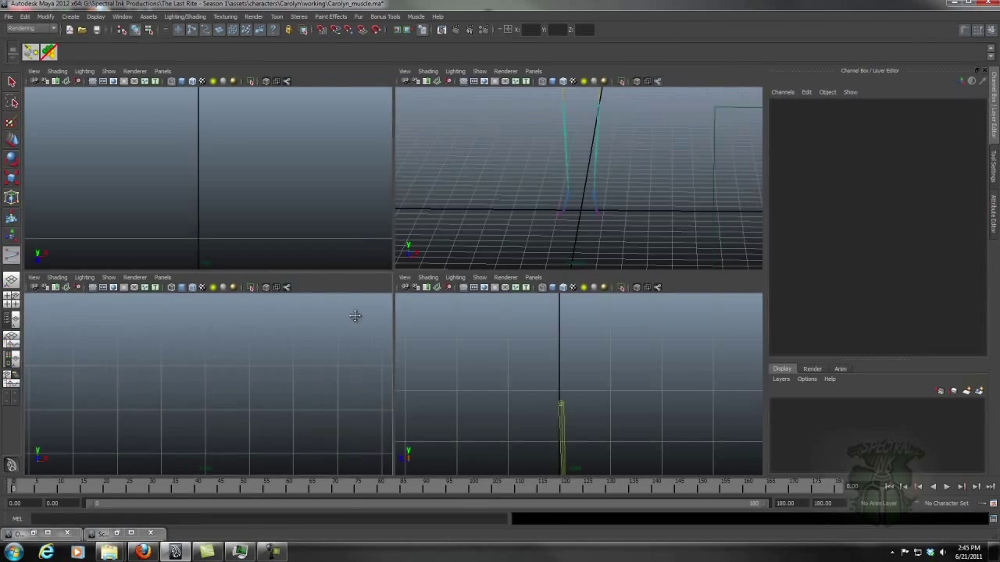
{"action": "middle_click_drag", "start_coordinate": [268, 347], "coordinate": [304, 308], "text": "alt"}
{"action": "middle_click_drag", "start_coordinate": [268, 428], "coordinate": [328, 360], "text": "alt"}
{"action": "middle_click_drag", "start_coordinate": [270, 366], "coordinate": [348, 360], "text": "alt"}
{"action": "right_click_drag", "start_coordinate": [348, 360], "coordinate": [425, 373], "text": "alt"}
{"action": "right_click_drag", "start_coordinate": [677, 368], "coordinate": [547, 364], "text": "alt"}
{"action": "middle_click_drag", "start_coordinate": [594, 391], "coordinate": [642, 277], "text": "alt"}
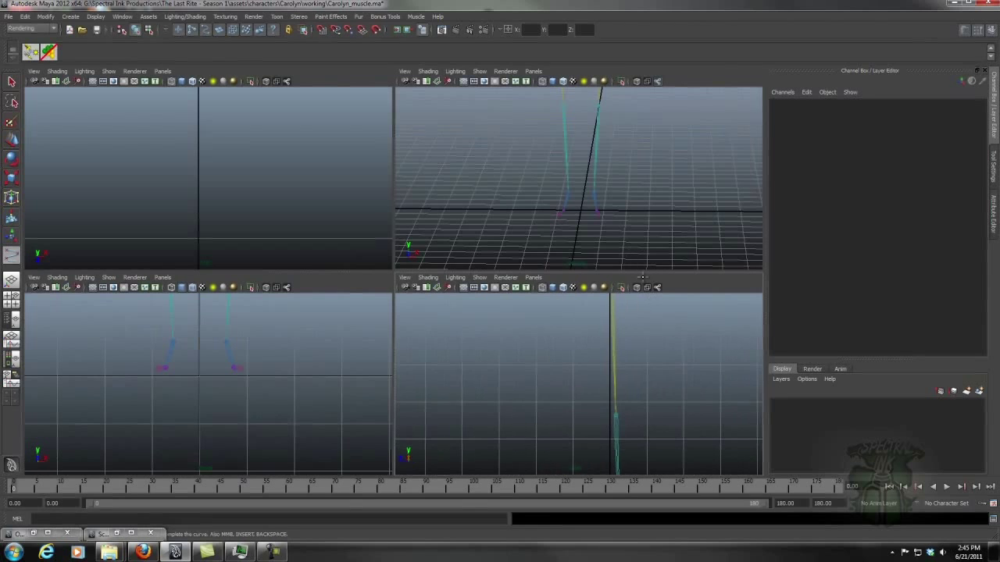
{"action": "right_click_drag", "start_coordinate": [679, 399], "coordinate": [487, 370], "text": "alt"}
{"action": "middle_click_drag", "start_coordinate": [580, 407], "coordinate": [594, 261], "text": "alt"}
{"action": "middle_click_drag", "start_coordinate": [618, 365], "coordinate": [652, 388], "text": "alt"}
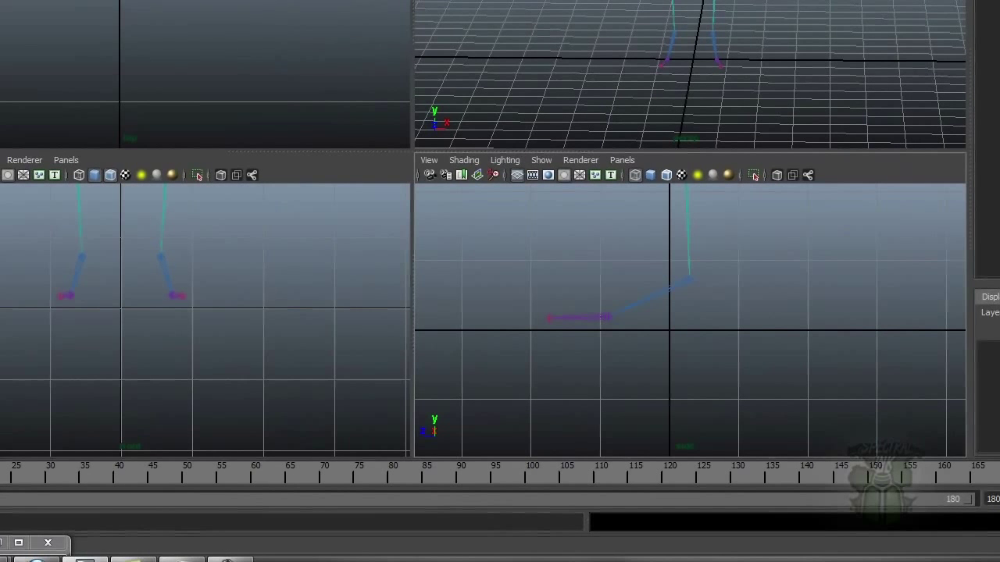
{"action": "left_click", "coordinate": [48, 238]}
{"action": "left_click", "coordinate": [49, 380]}
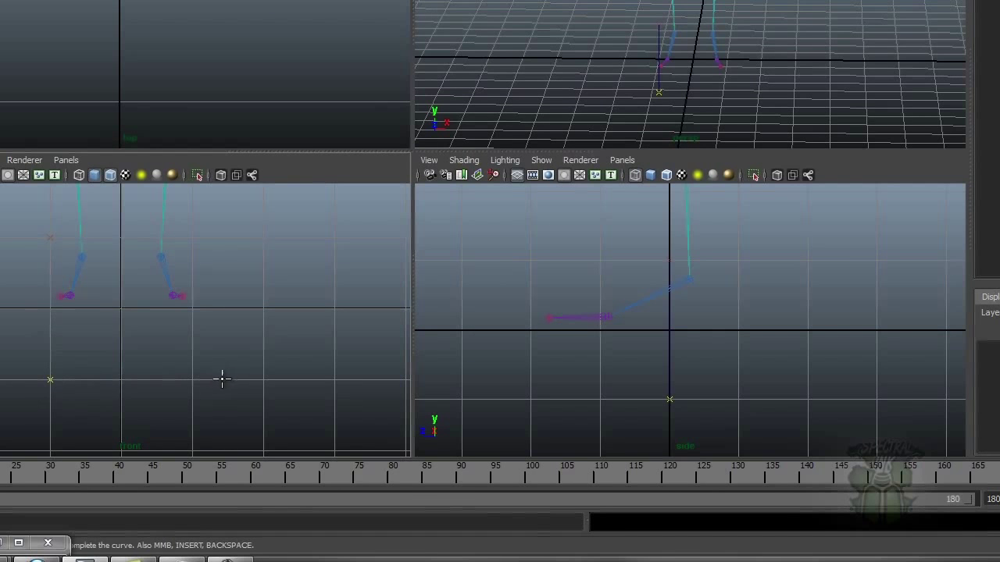
{"action": "left_click", "coordinate": [193, 379]}
{"action": "key", "text": "ctrl+z"}
{"action": "key", "text": "ctrl+z"}
{"action": "key", "text": "ctrl+z"}
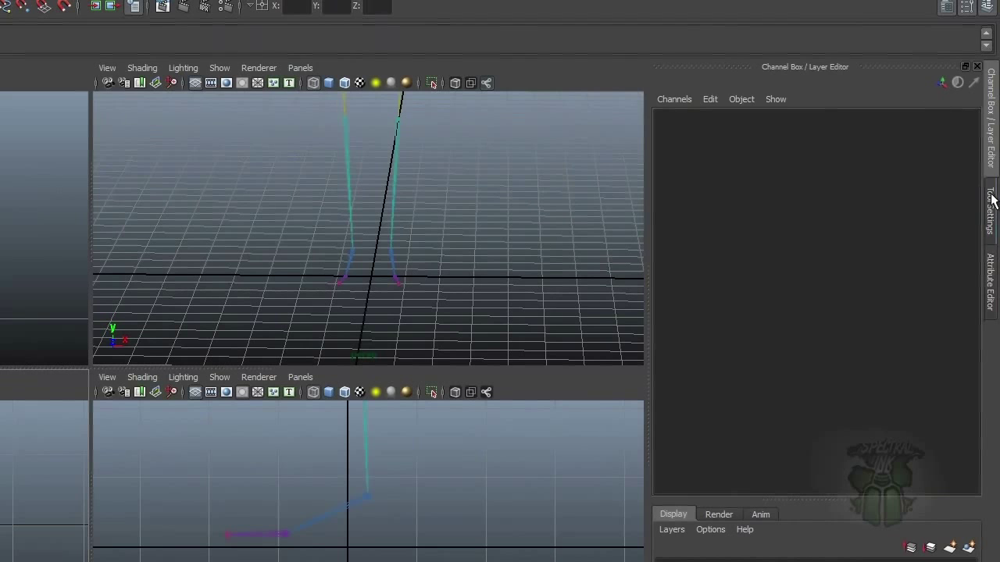
Begin a grid-snapped cube curve two grid cells wide, tracing the front left, bottom and right edges, the upper right edge backward and the rear right edge
{"action": "left_click", "coordinate": [991, 207]}
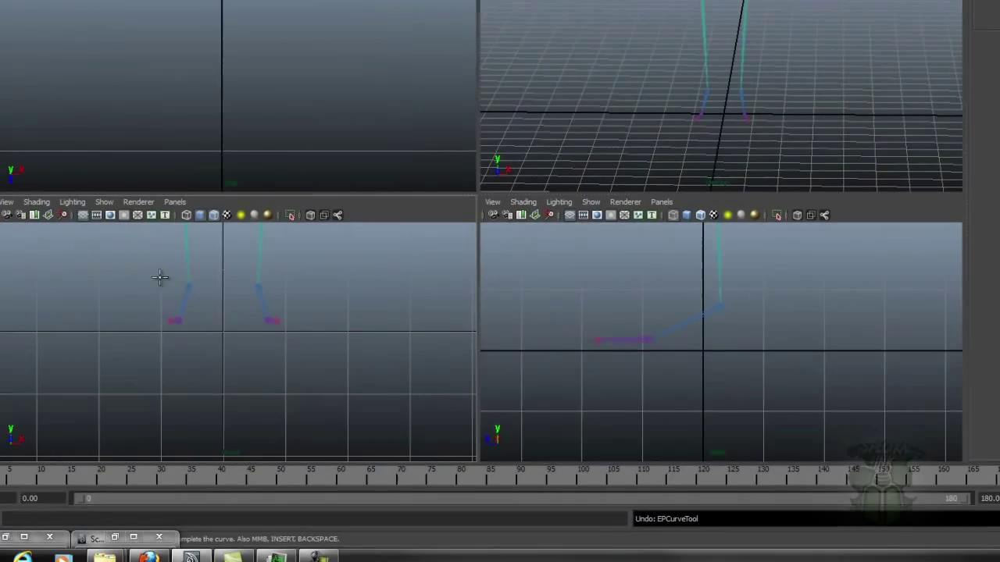
{"action": "left_click", "coordinate": [186, 260]}
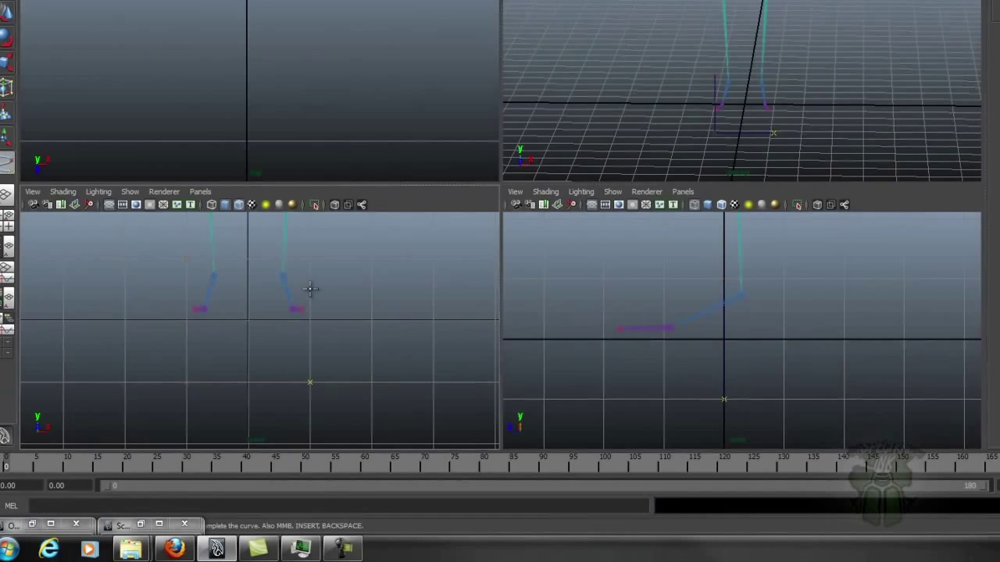
{"action": "left_click", "coordinate": [312, 263]}
{"action": "left_click", "coordinate": [847, 277]}
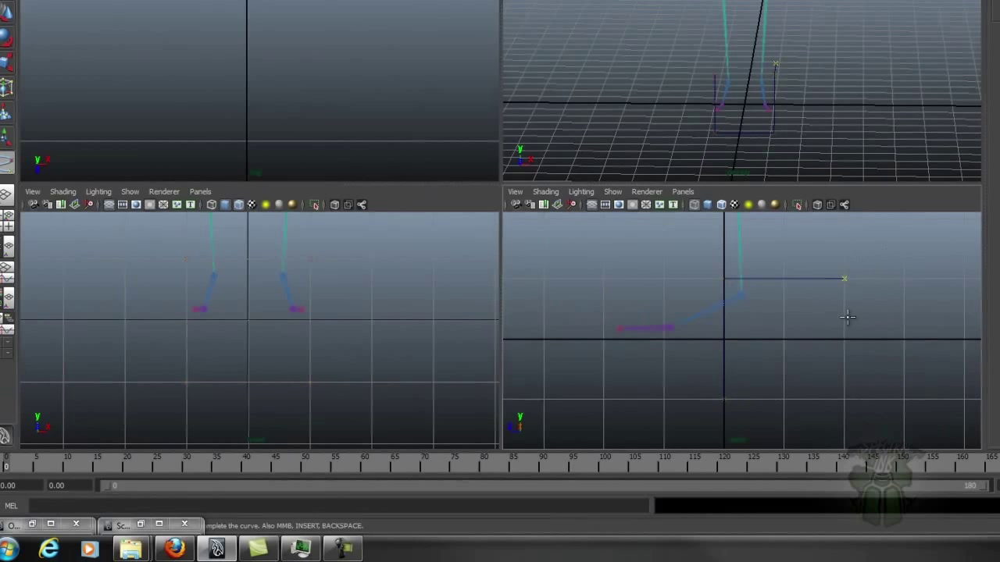
{"action": "left_click", "coordinate": [843, 396]}
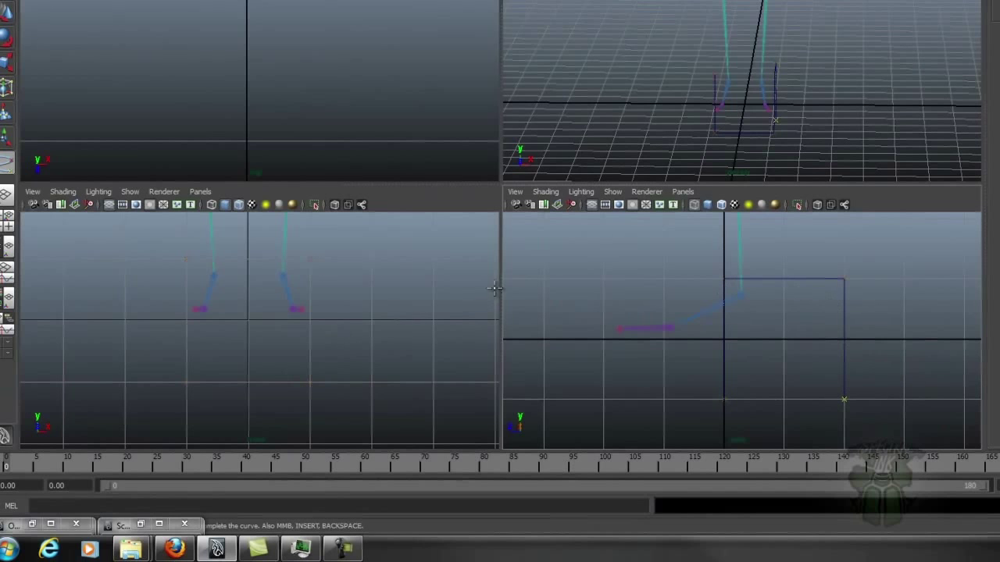
{"action": "key", "text": "Return"}
Continue the curve along the cube's rear bottom edge, up the rear left edge and forward to the front upper left corner
{"action": "left_click_drag", "start_coordinate": [820, 93], "coordinate": [894, 101], "text": "alt"}
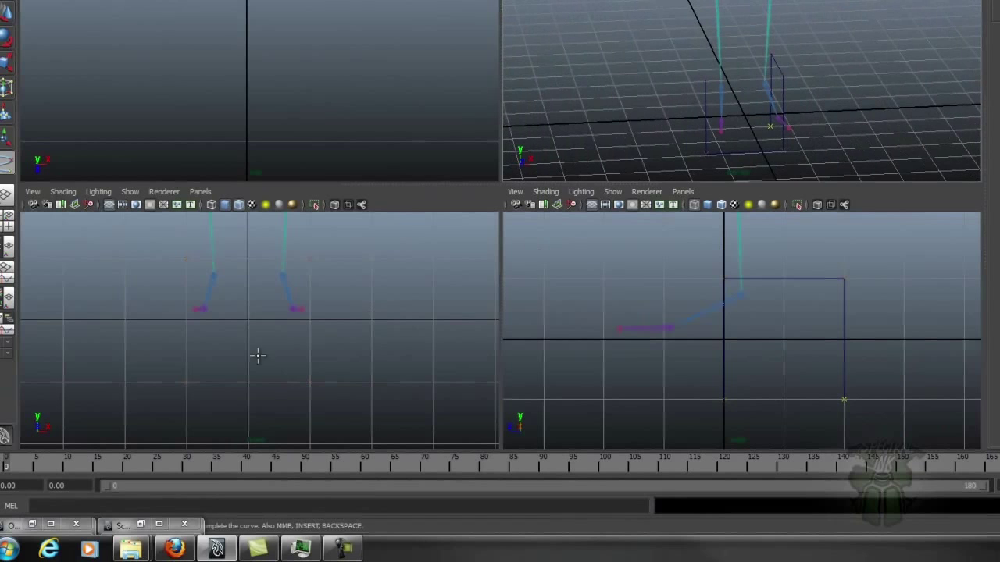
{"action": "left_click", "coordinate": [189, 381]}
{"action": "left_click", "coordinate": [187, 261]}
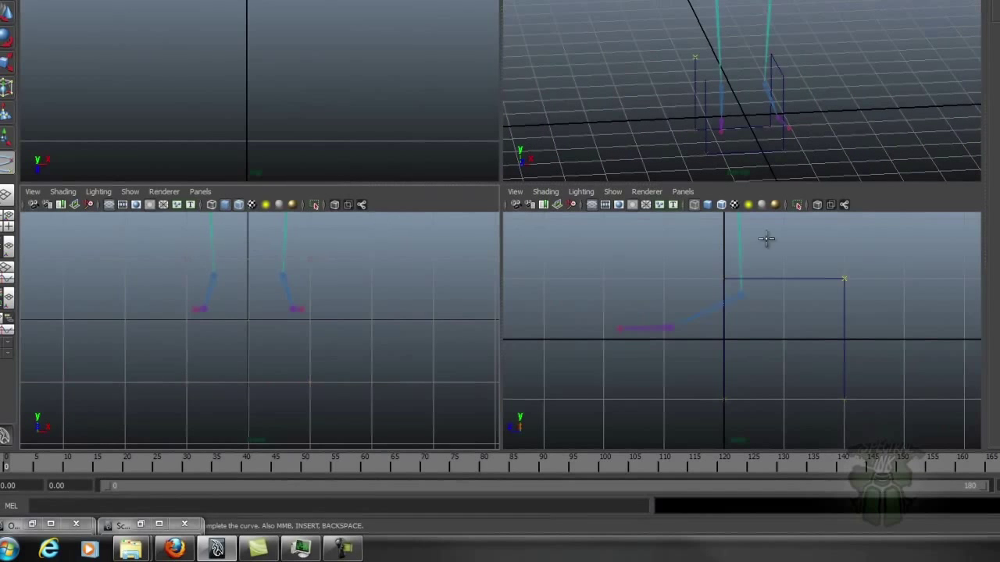
{"action": "key", "text": "Return"}
{"action": "mouse_move", "coordinate": [866, 78]}
{"action": "left_mouse_down", "text": "alt"}
{"action": "mouse_move", "coordinate": [838, 102]}
{"action": "mouse_move", "coordinate": [752, 88]}
{"action": "mouse_move", "coordinate": [758, 101]}
{"action": "mouse_move", "coordinate": [799, 85]}
{"action": "mouse_move", "coordinate": [622, 156]}
{"action": "left_mouse_up", "text": "alt"}
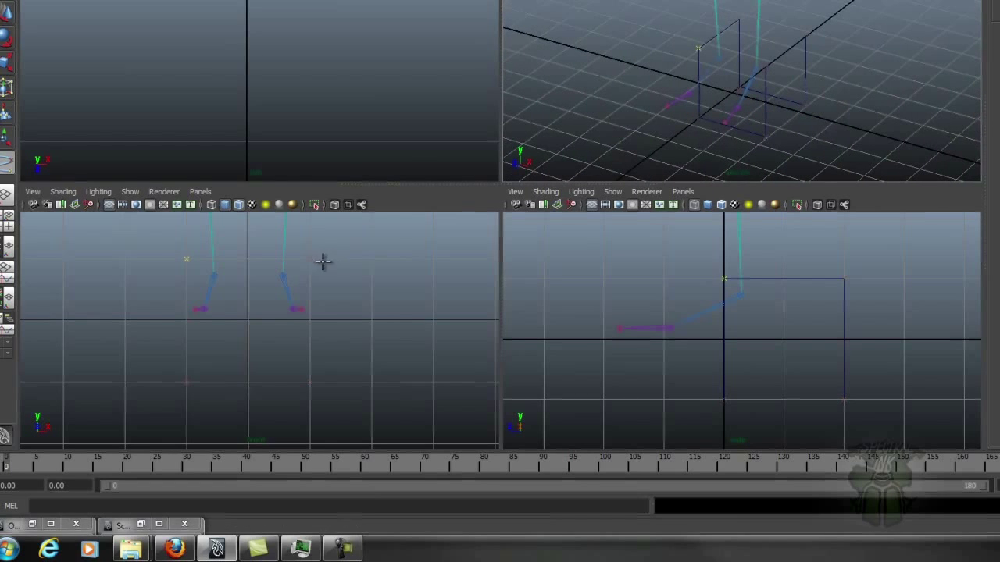
Trace the cube's remaining top and bottom edges, ending at the front lower left corner, and finish the curve
{"action": "left_click", "coordinate": [309, 259]}
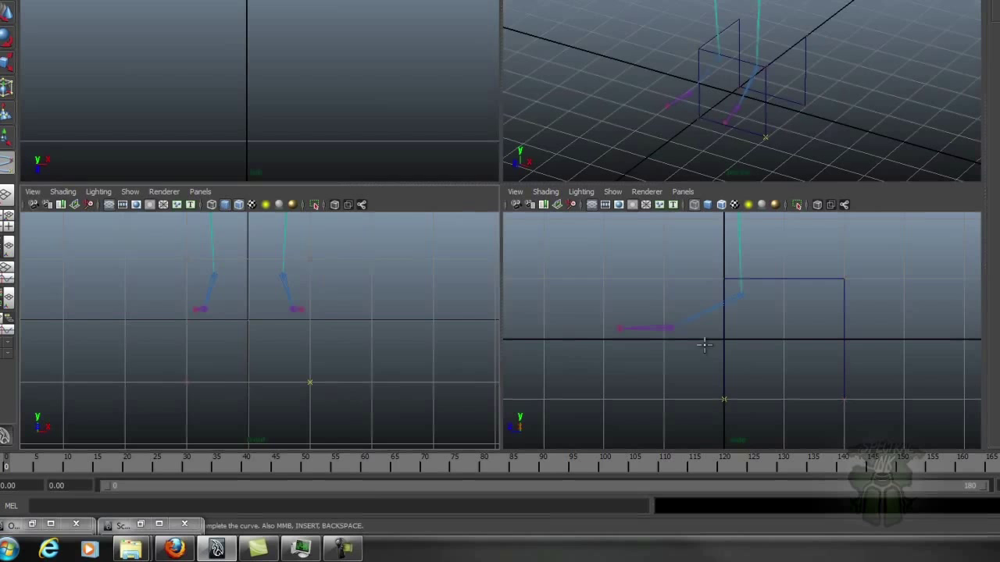
{"action": "left_click", "coordinate": [843, 399]}
{"action": "left_click", "coordinate": [840, 281]}
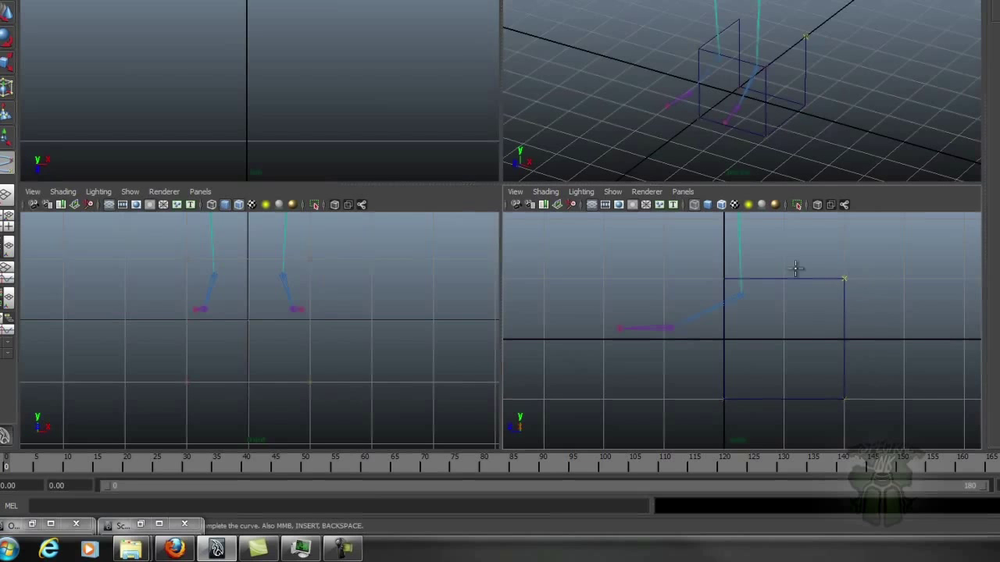
{"action": "left_click", "coordinate": [185, 266]}
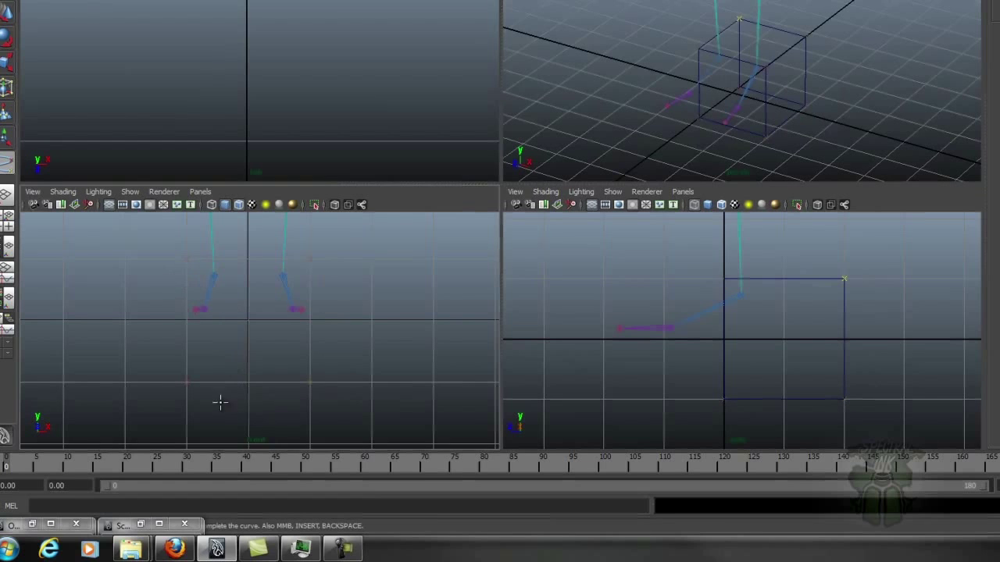
{"action": "left_click", "coordinate": [188, 382]}
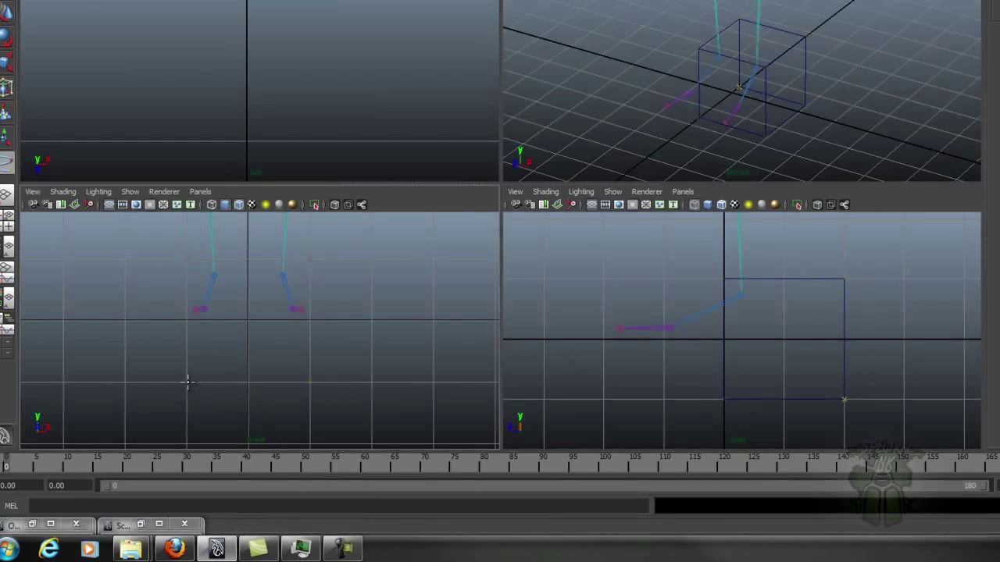
{"action": "left_click", "coordinate": [727, 400]}
{"action": "left_click_drag", "start_coordinate": [826, 121], "coordinate": [804, 112], "text": "alt"}
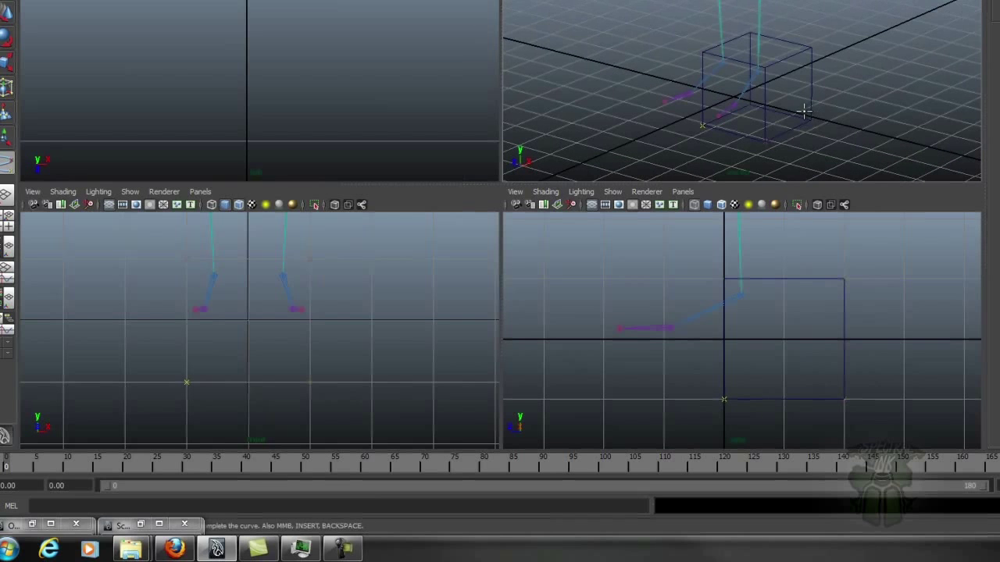
{"action": "key", "text": "Return"}
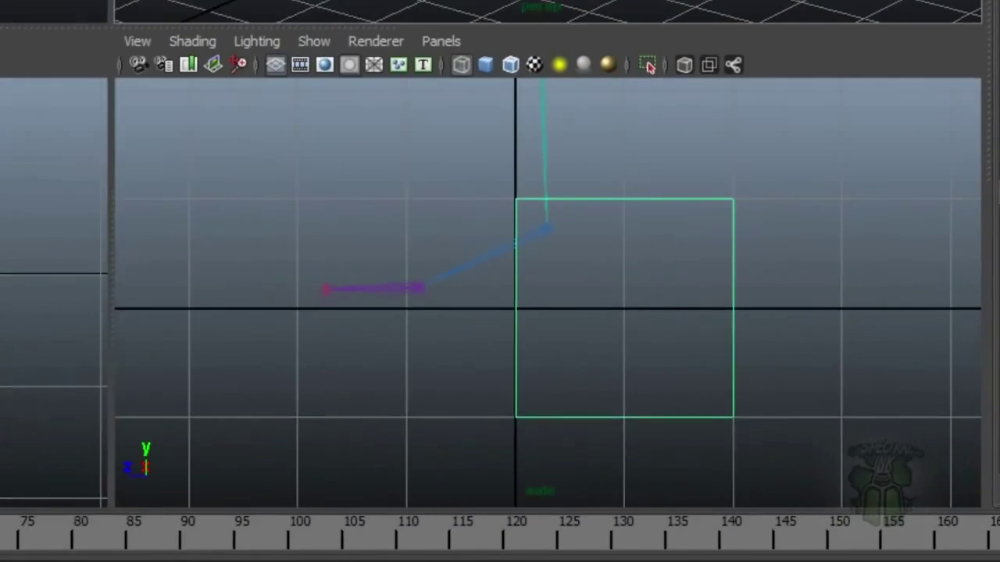
Select all control vertices of the cube curve and move them along Z so the cube is centred on the origin
{"action": "key", "text": "F8"}
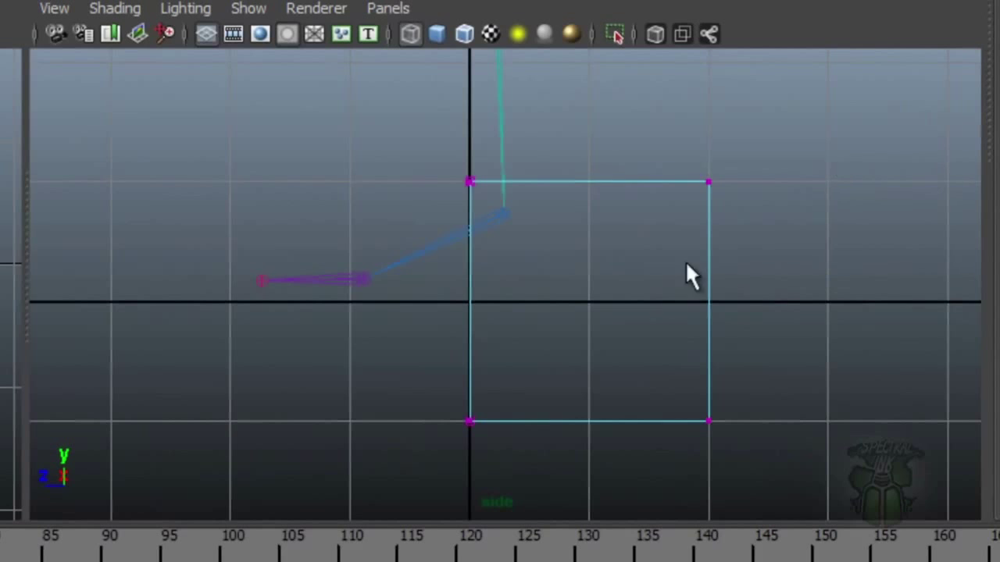
{"action": "left_click_drag", "start_coordinate": [302, 176], "coordinate": [977, 518]}
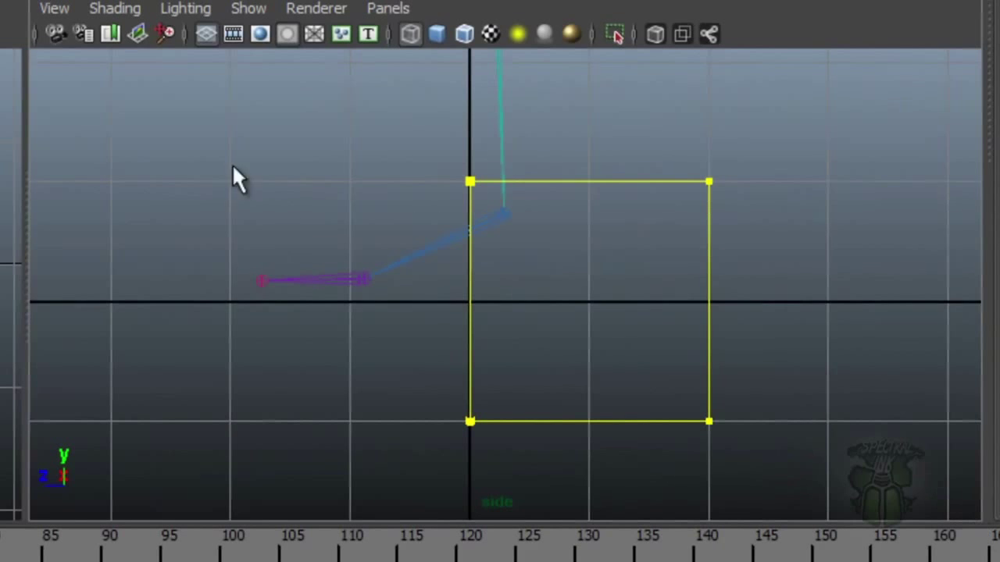
{"action": "key", "text": "w"}
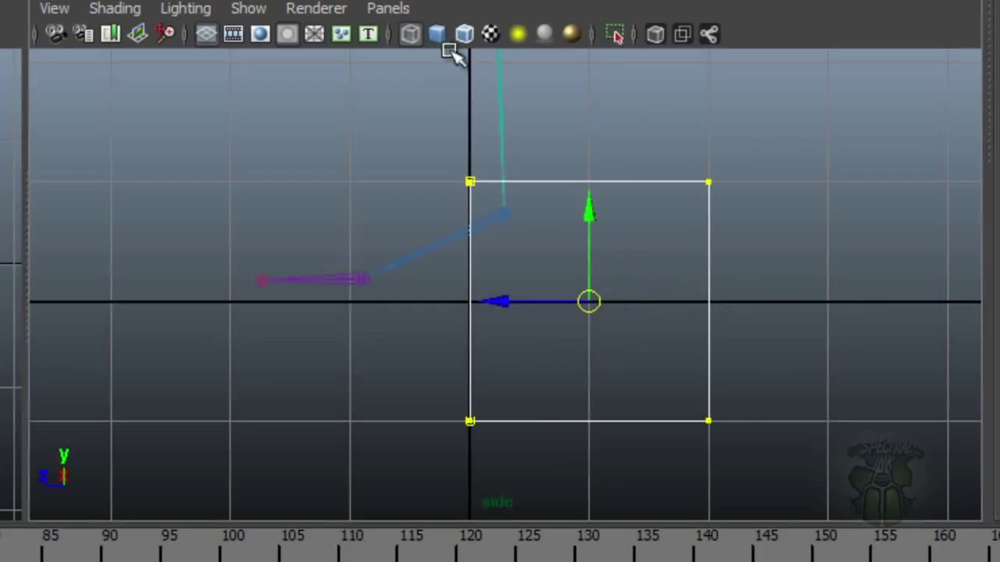
{"action": "left_click_drag", "start_coordinate": [591, 302], "coordinate": [464, 305]}
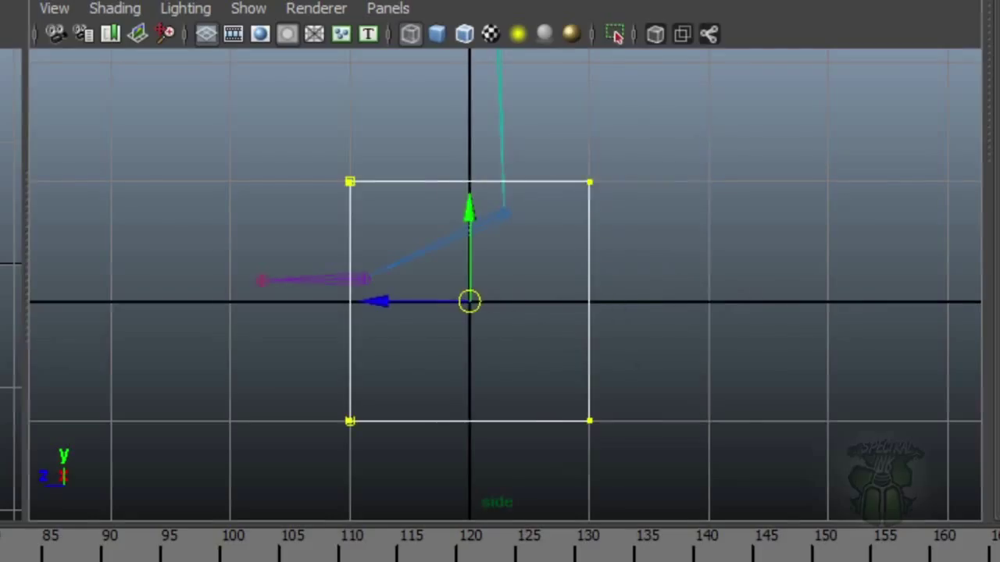
{"action": "key", "text": "F8"}
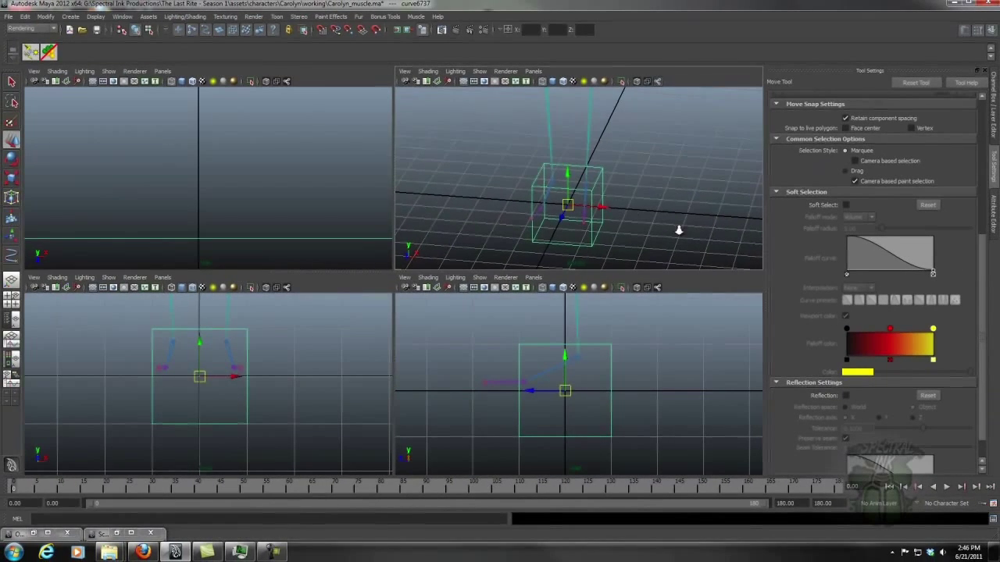
Move the cube curve along the X axis to place it beside the leg joints in the perspective view
{"action": "right_click_drag", "start_coordinate": [679, 229], "coordinate": [581, 224], "text": "alt"}
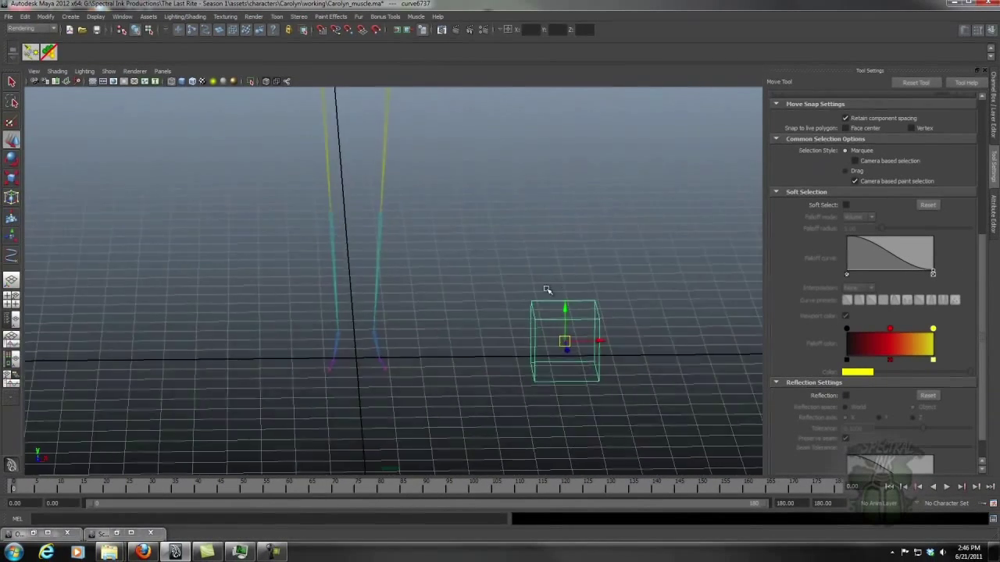
{"action": "left_click_drag", "start_coordinate": [547, 290], "coordinate": [496, 300], "text": "alt"}
{"action": "left_click_drag", "start_coordinate": [434, 289], "coordinate": [447, 273], "text": "alt"}
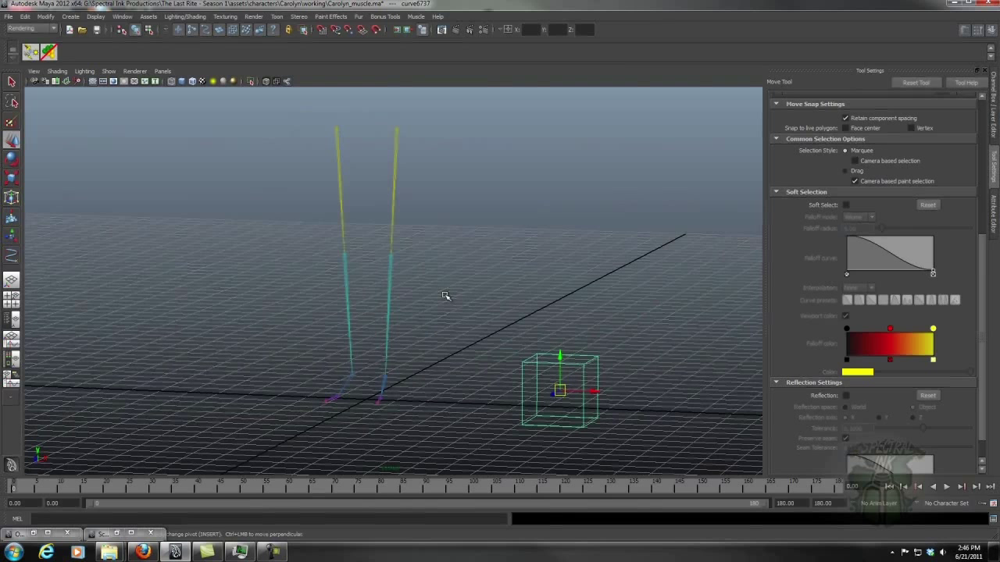
Open the Outliner and turn on the display of shape nodes
{"action": "left_click_drag", "start_coordinate": [441, 289], "coordinate": [488, 279], "text": "alt"}
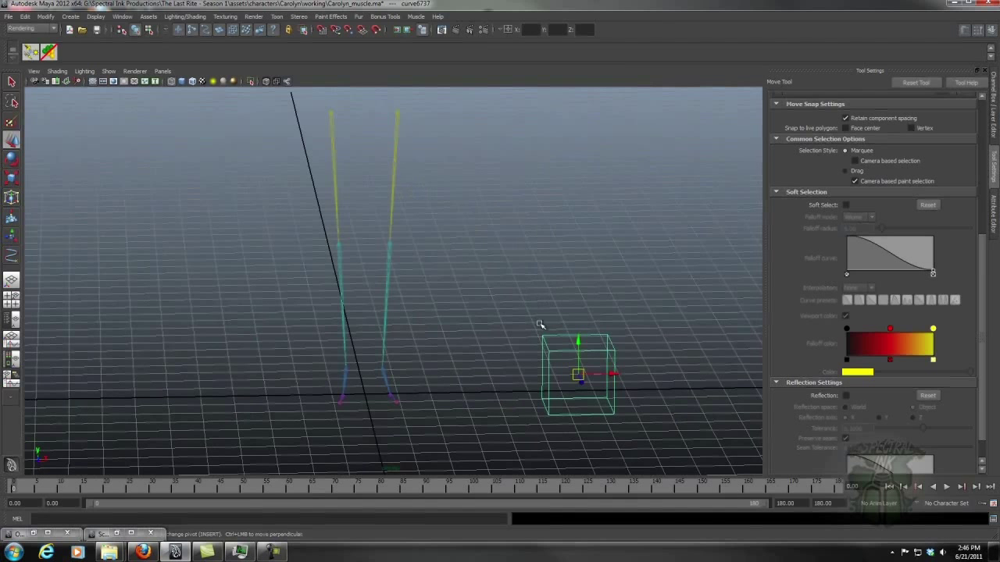
{"action": "left_click_drag", "start_coordinate": [564, 291], "coordinate": [563, 346], "text": "alt"}
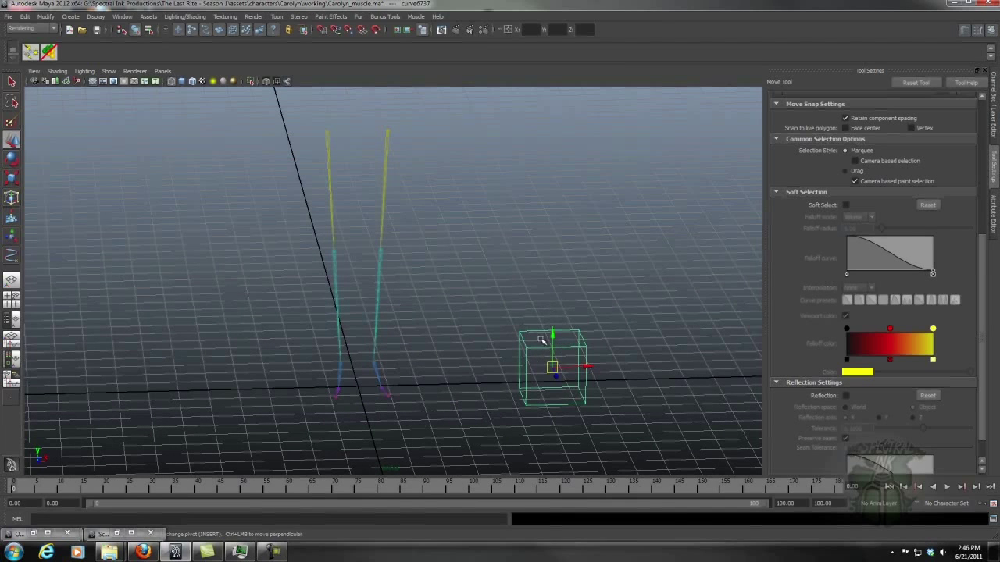
{"action": "left_click", "coordinate": [32, 534]}
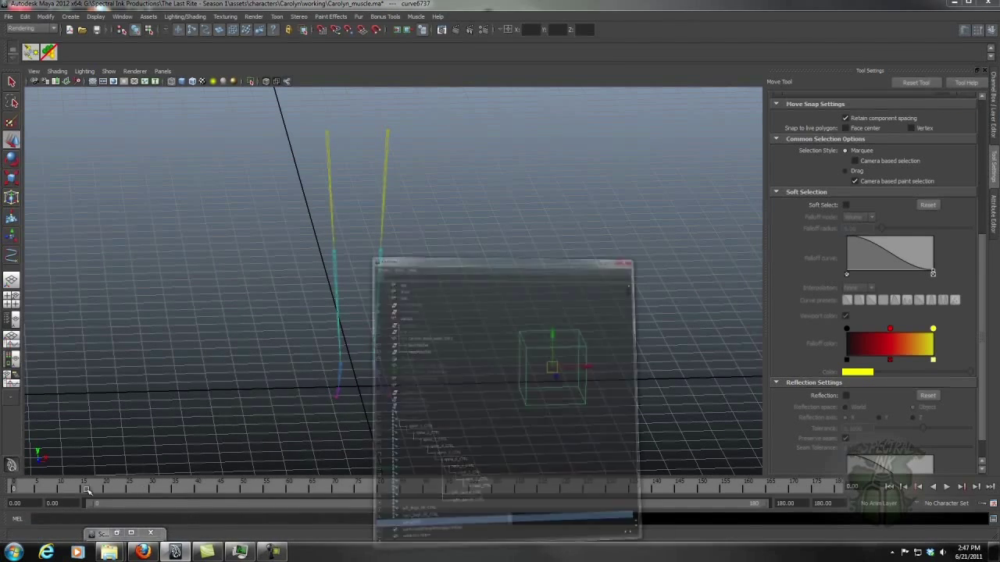
{"action": "left_click_drag", "start_coordinate": [709, 122], "coordinate": [603, 35]}
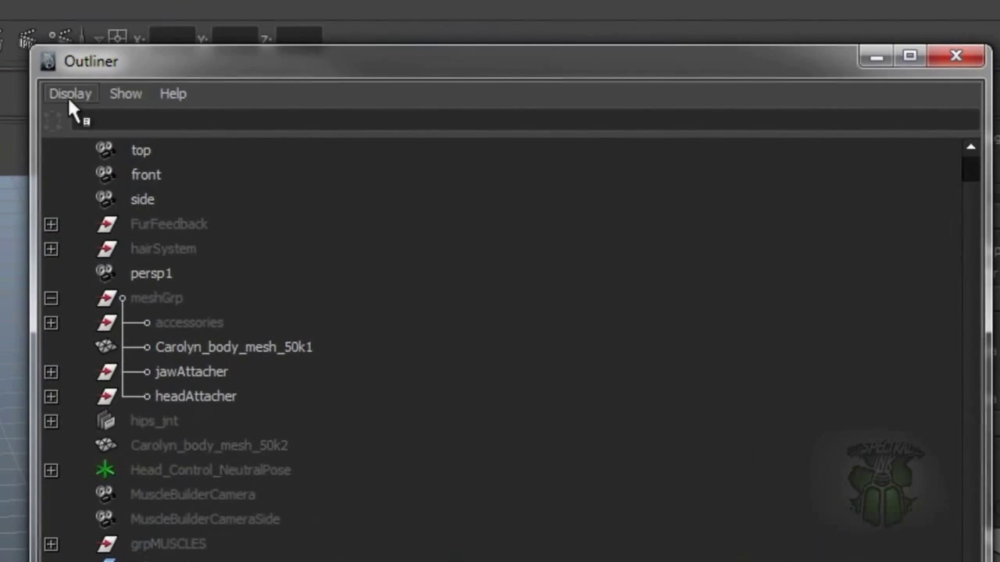
{"action": "left_click", "coordinate": [69, 102]}
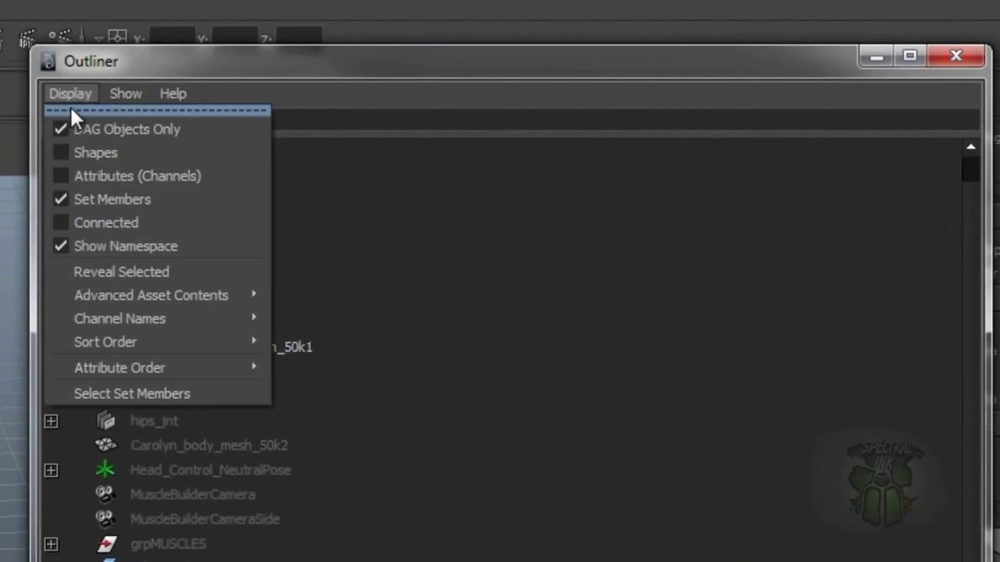
{"action": "left_click", "coordinate": [95, 152]}
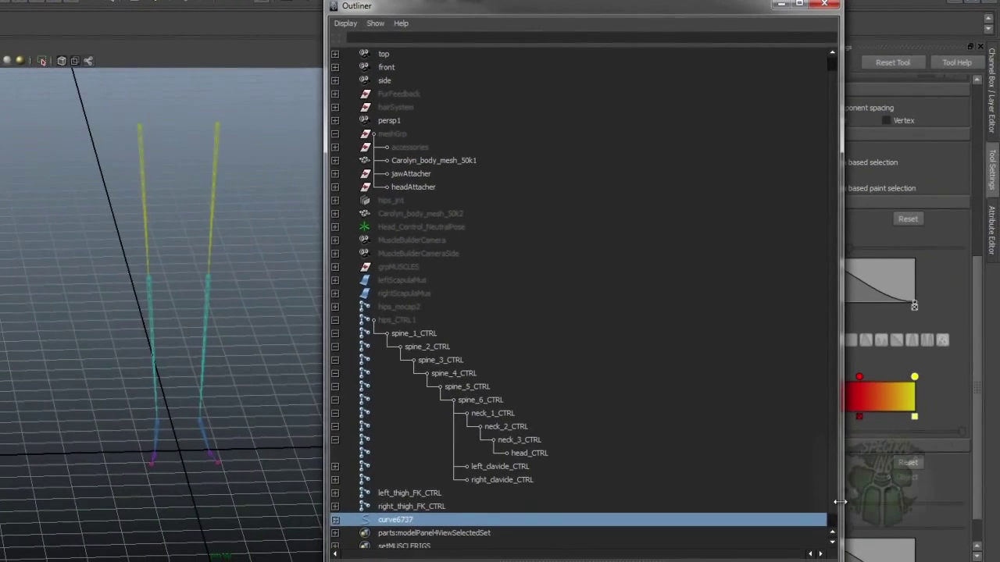
Expand curve6737 in the Outliner and examine its transform node and the curve shape node beneath it
{"action": "scroll", "coordinate": [838, 502], "scroll_direction": "down", "scroll_amount": 1}
{"action": "left_click", "coordinate": [335, 520]}
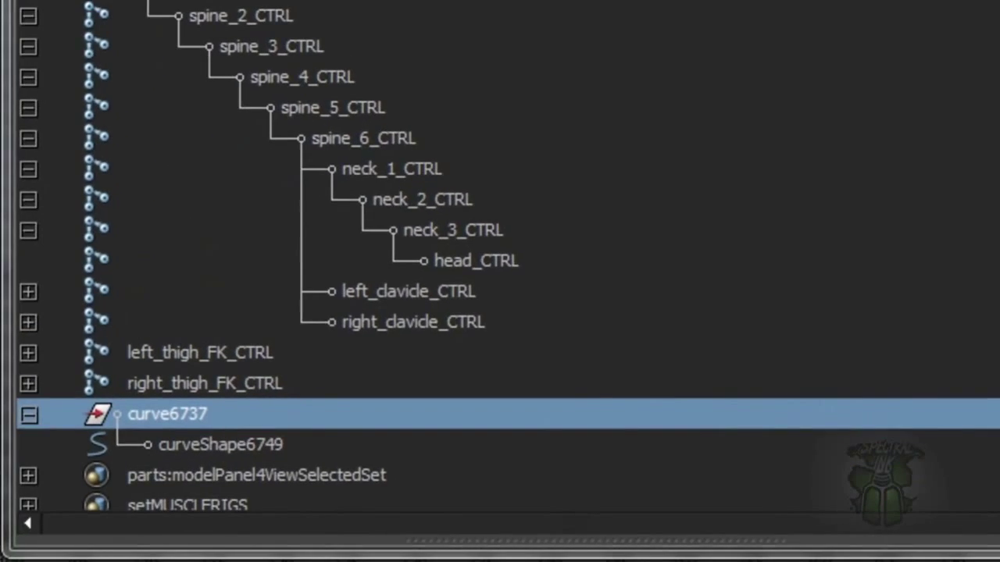
{"action": "scroll", "coordinate": [500, 257], "scroll_direction": "down", "scroll_amount": 1}
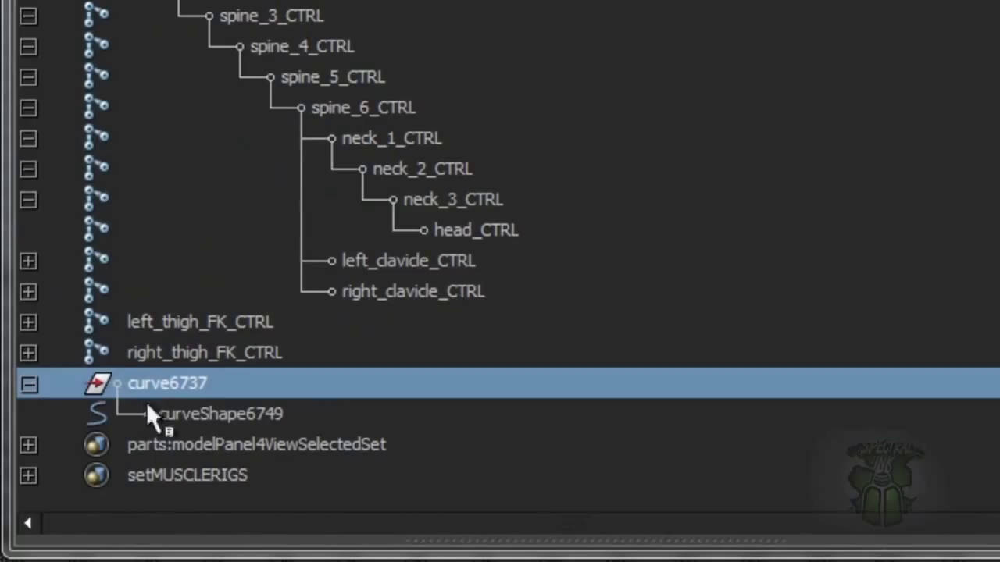
{"action": "left_click", "coordinate": [226, 412]}
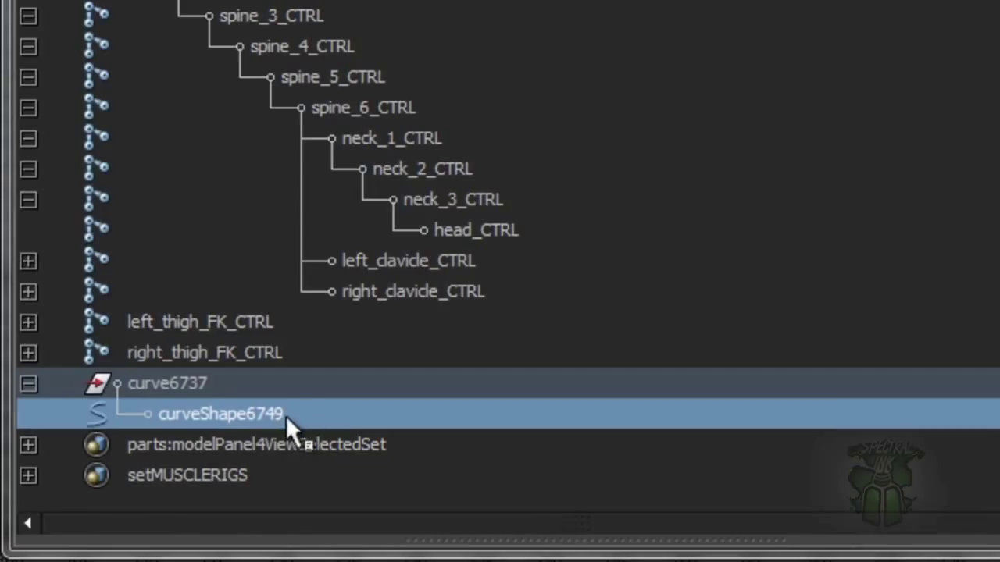
{"action": "left_click", "coordinate": [198, 394]}
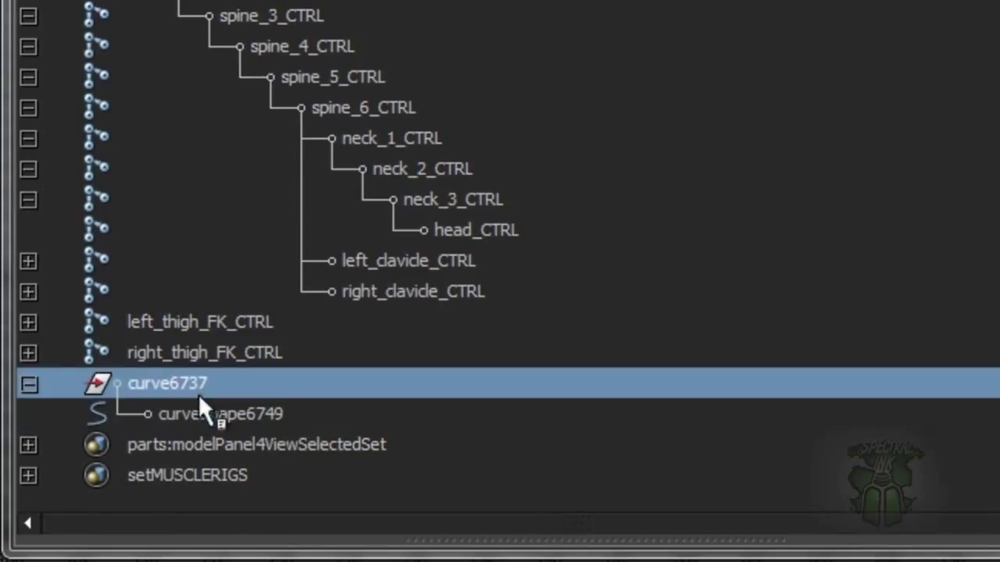
{"action": "left_click", "coordinate": [243, 425]}
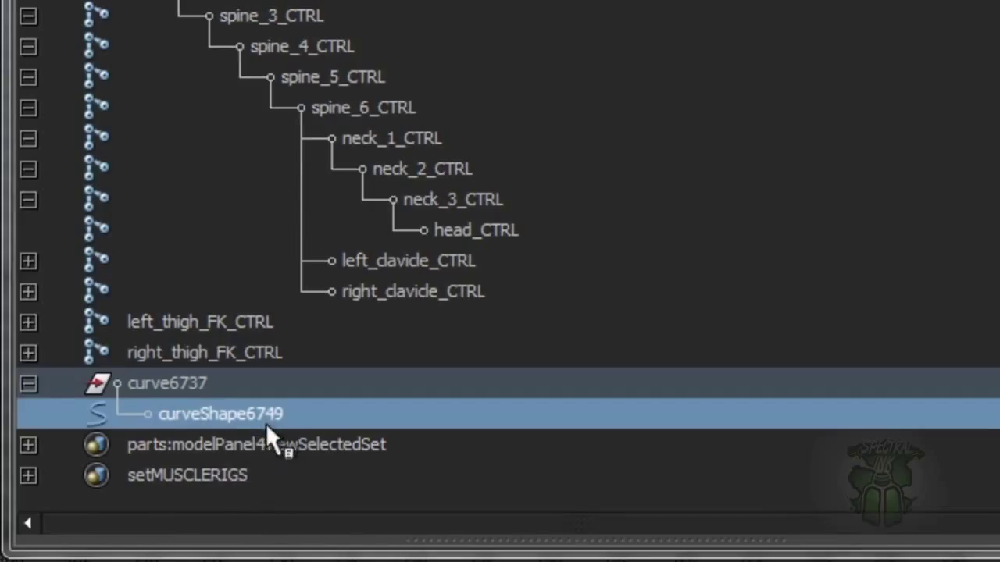
{"action": "left_click", "coordinate": [192, 383]}
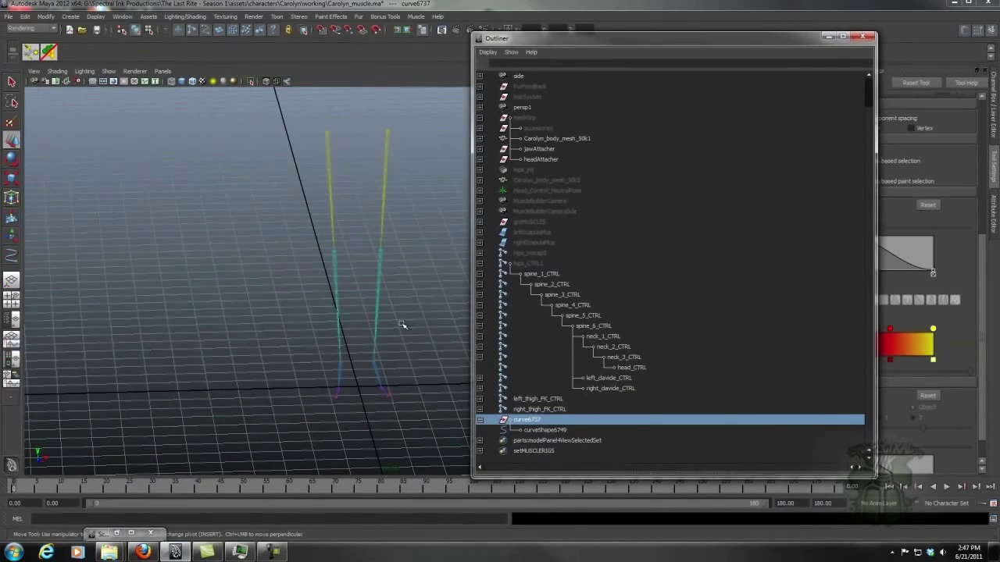
Compare the curve's shape node with the left thigh FK joint, reselect the curve's transform and put the Outliner away
{"action": "left_click_drag", "start_coordinate": [390, 298], "coordinate": [297, 308], "text": "alt"}
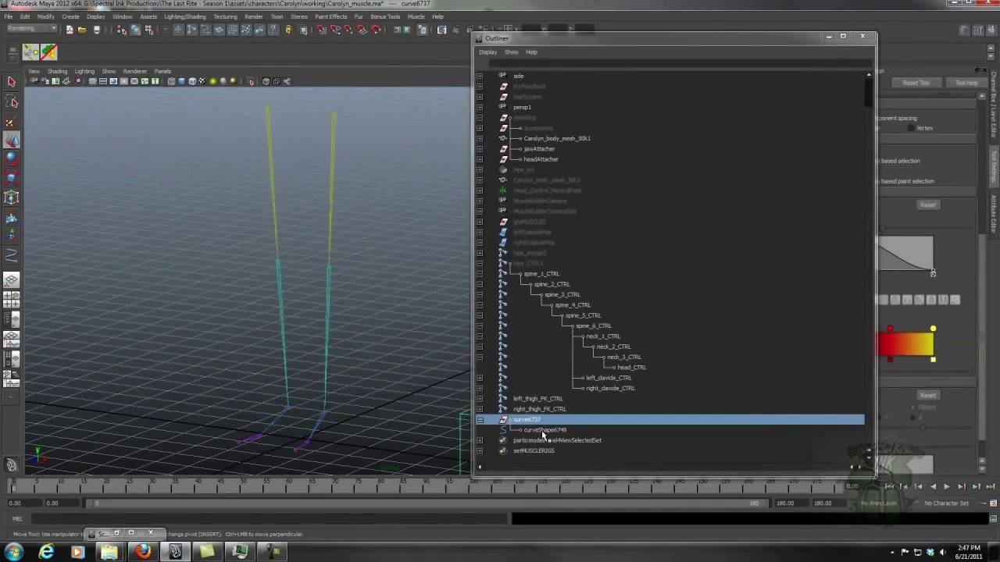
{"action": "left_click", "coordinate": [543, 430]}
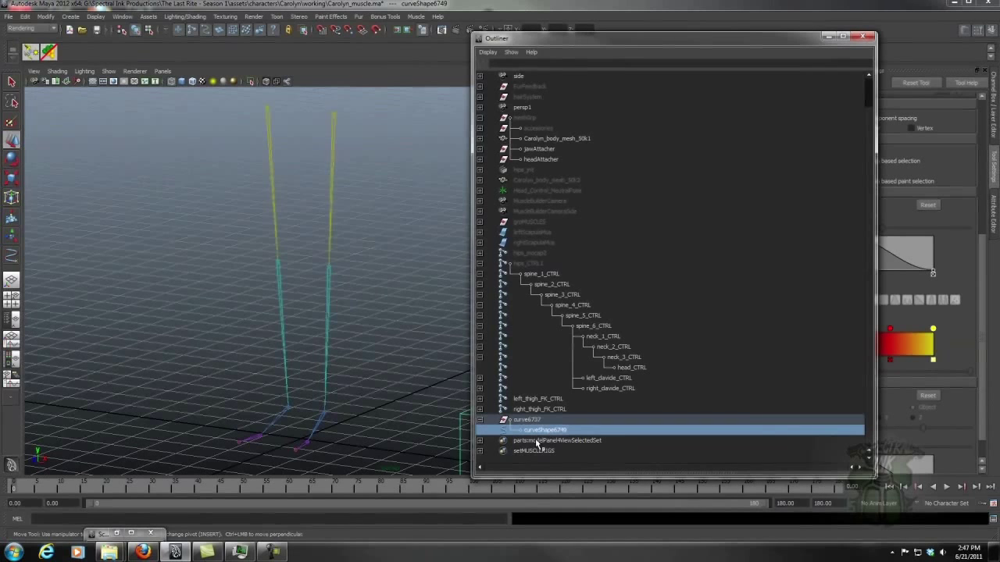
{"action": "left_click", "coordinate": [333, 185]}
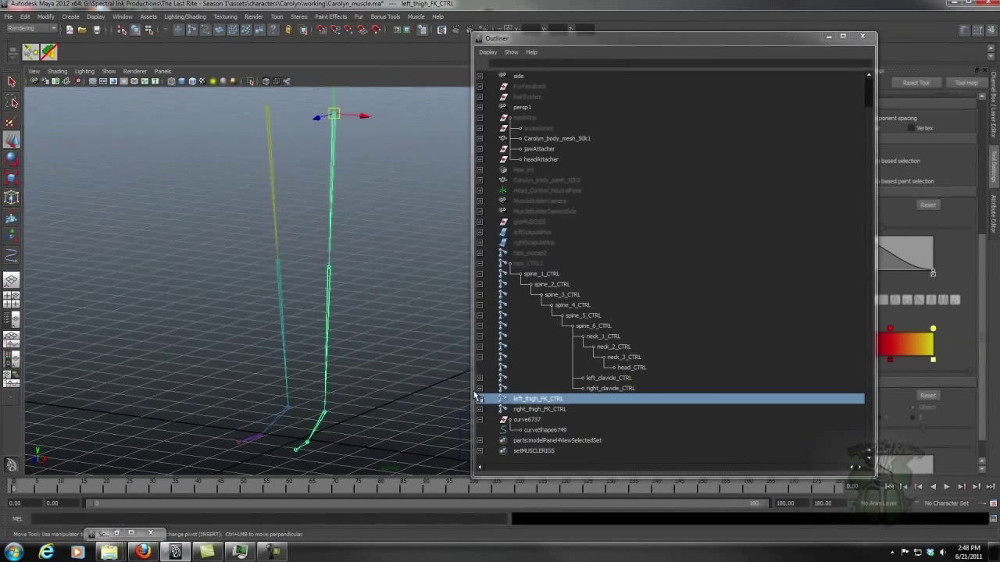
{"action": "left_click", "coordinate": [532, 421]}
{"action": "left_click_drag", "start_coordinate": [597, 37], "coordinate": [651, 38]}
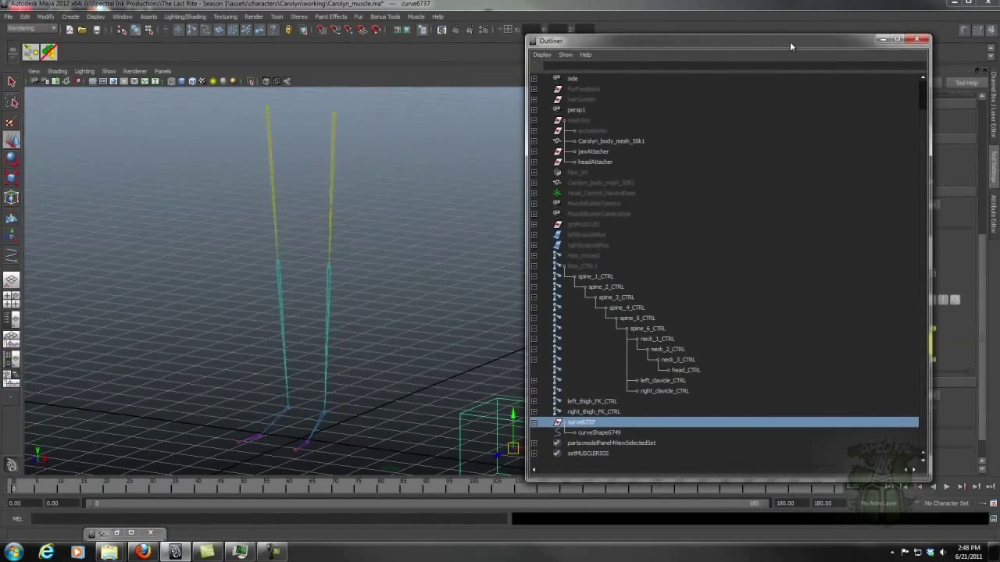
{"action": "left_click", "coordinate": [881, 37]}
Select all control vertices of the cube curve and scale them down uniformly
{"action": "left_click_drag", "start_coordinate": [364, 291], "coordinate": [458, 251], "text": "alt"}
{"action": "left_click", "coordinate": [148, 28]}
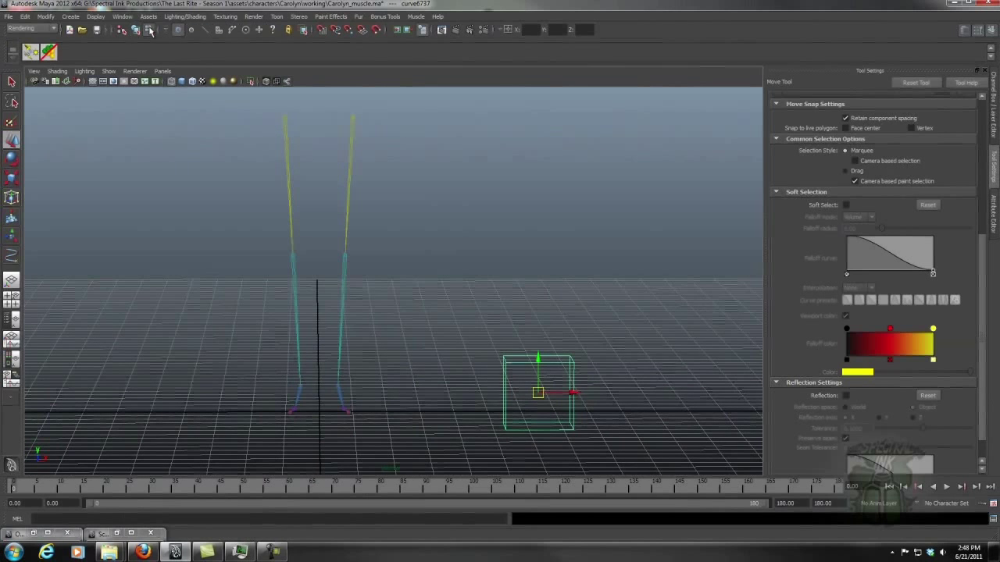
{"action": "left_click_drag", "start_coordinate": [462, 295], "coordinate": [749, 498]}
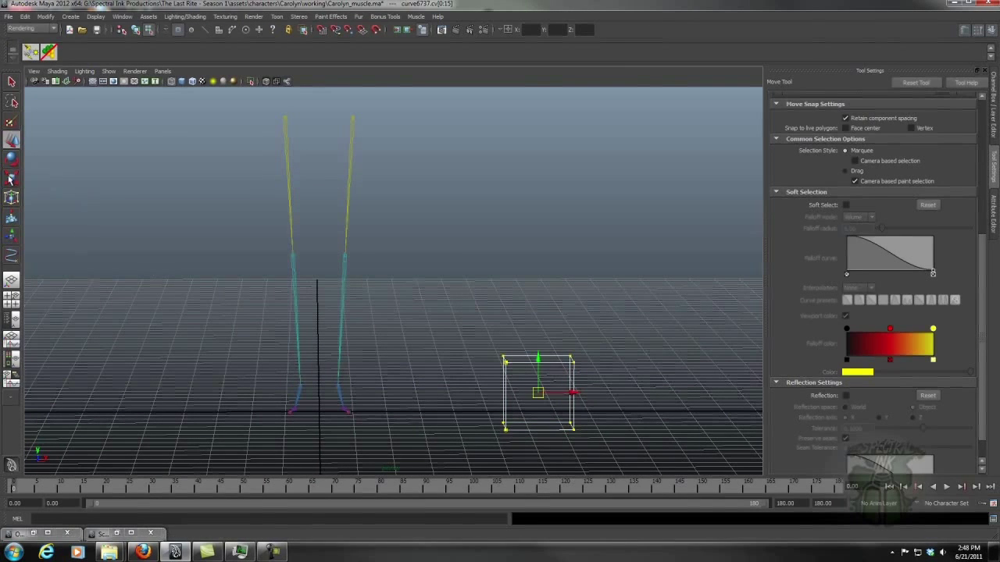
{"action": "key", "text": "r"}
{"action": "left_click_drag", "start_coordinate": [487, 432], "coordinate": [528, 397], "text": "alt"}
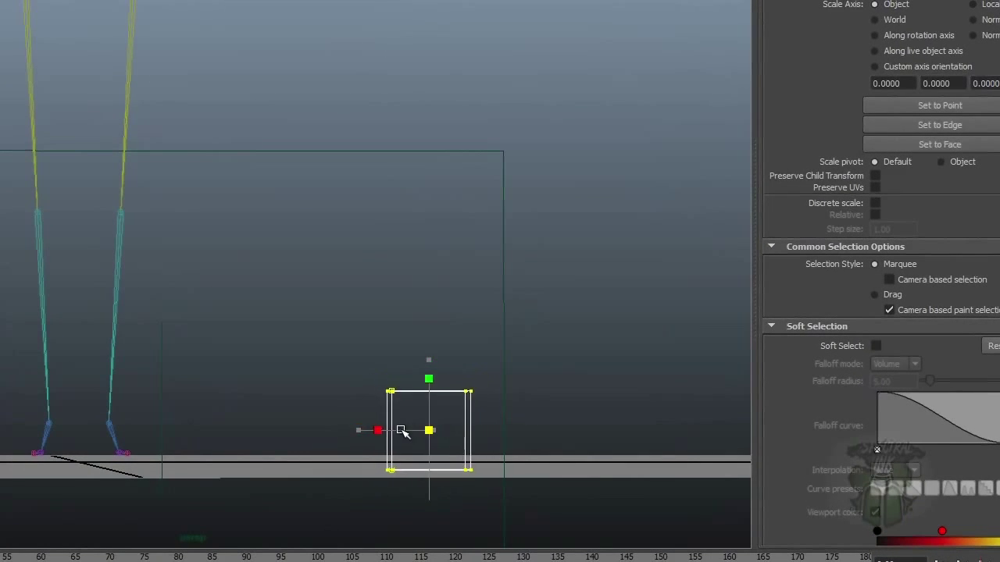
{"action": "left_click_drag", "start_coordinate": [401, 431], "coordinate": [395, 431]}
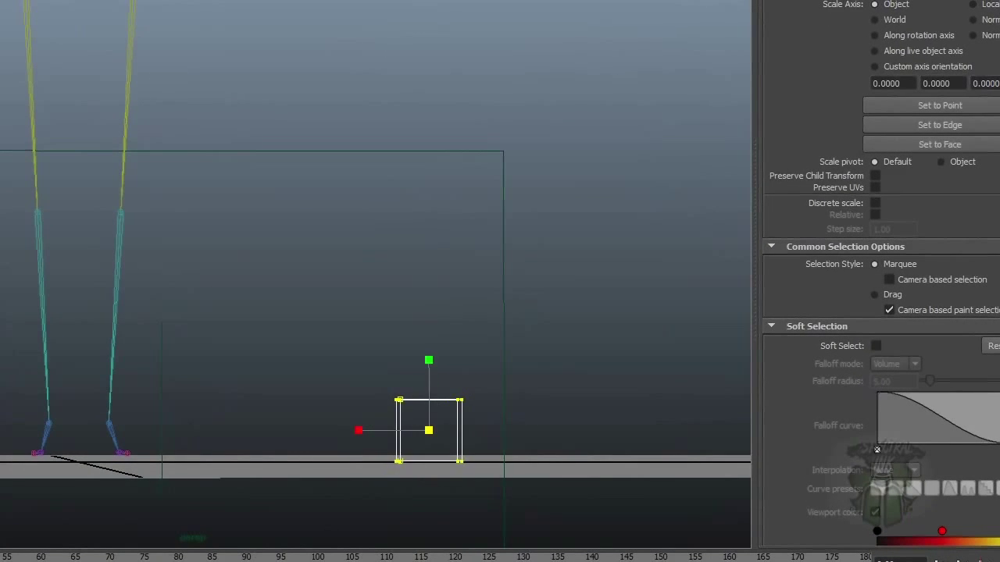
Return to object selection, duplicate the cube curve and snap the copy onto the left thigh FK joint
{"action": "key", "text": "w"}
{"action": "left_click_drag", "start_coordinate": [161, 172], "coordinate": [203, 139], "text": "alt"}
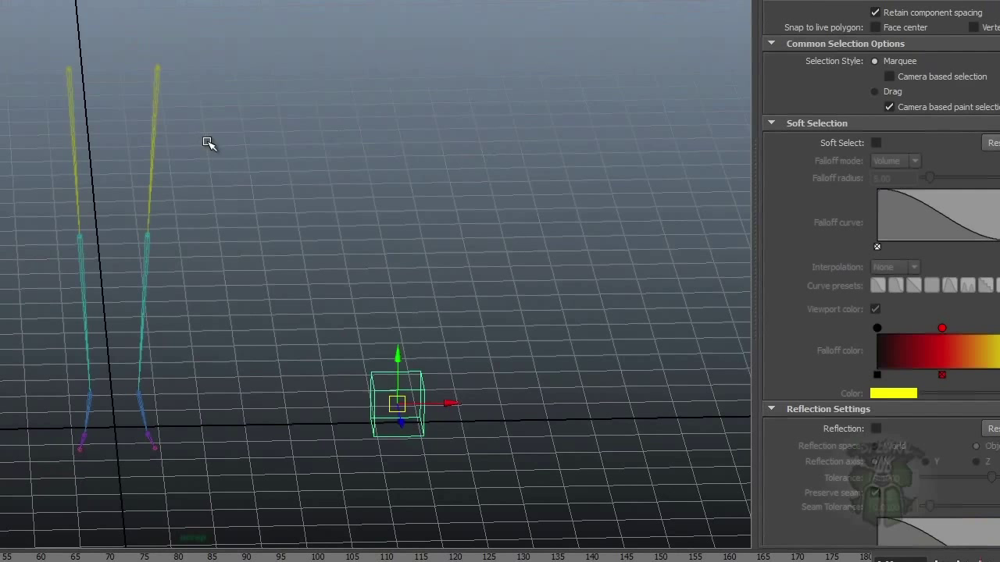
{"action": "left_click_drag", "start_coordinate": [394, 403], "coordinate": [219, 116]}
{"action": "left_click_drag", "start_coordinate": [419, 361], "coordinate": [394, 382], "text": "alt"}
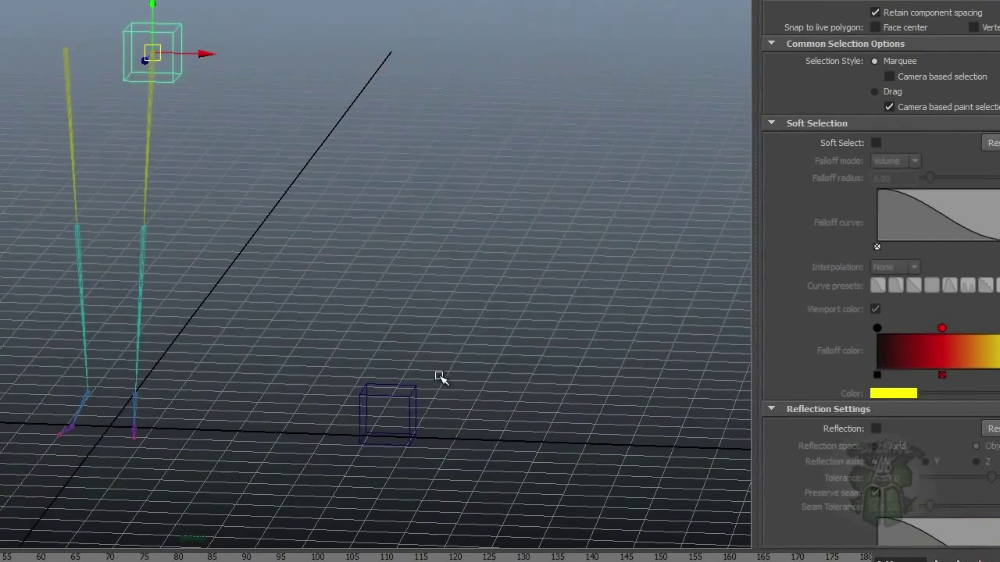
{"action": "left_click_drag", "start_coordinate": [339, 312], "coordinate": [484, 339], "text": "alt"}
{"action": "left_click_drag", "start_coordinate": [295, 309], "coordinate": [318, 312], "text": "alt"}
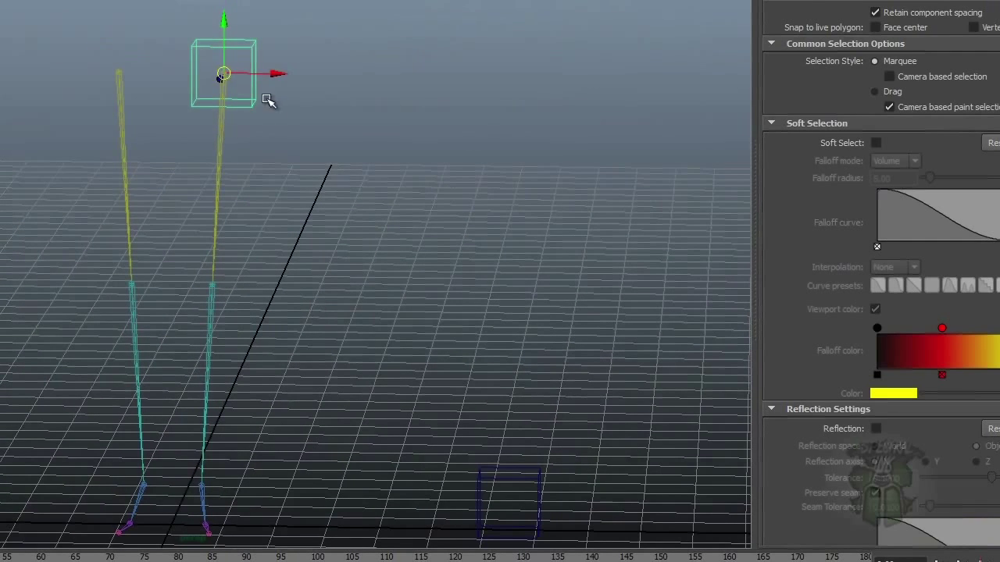
Duplicate the thigh cube twice, snapping one copy to the left knee joint and the other to the left ankle joint
{"action": "key", "text": "ctrl+d"}
{"action": "left_click_drag", "start_coordinate": [224, 75], "coordinate": [214, 278]}
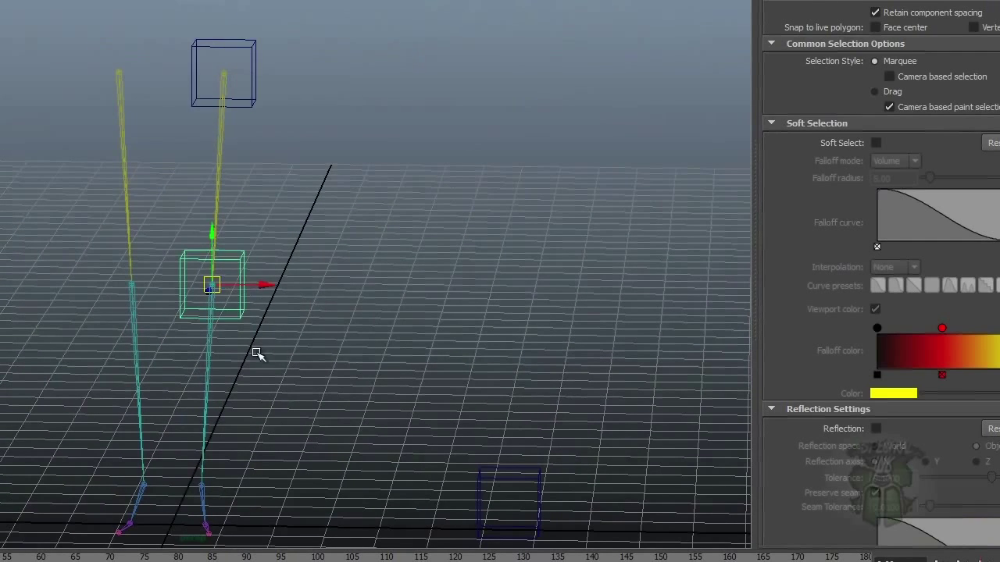
{"action": "middle_click_drag", "start_coordinate": [257, 351], "coordinate": [284, 272], "text": "alt"}
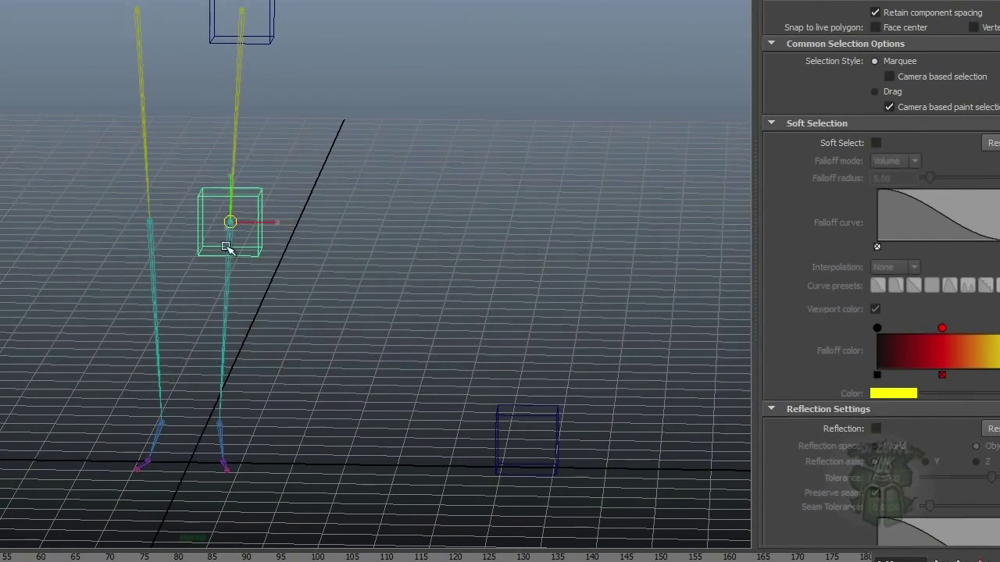
{"action": "key", "text": "ctrl+d"}
{"action": "left_click_drag", "start_coordinate": [228, 231], "coordinate": [219, 426]}
Duplicate the left ankle cube and snap the copy onto the ball joint of the left foot
{"action": "left_click_drag", "start_coordinate": [276, 337], "coordinate": [341, 235], "text": "alt"}
{"action": "right_click_drag", "start_coordinate": [340, 235], "coordinate": [539, 288], "text": "alt"}
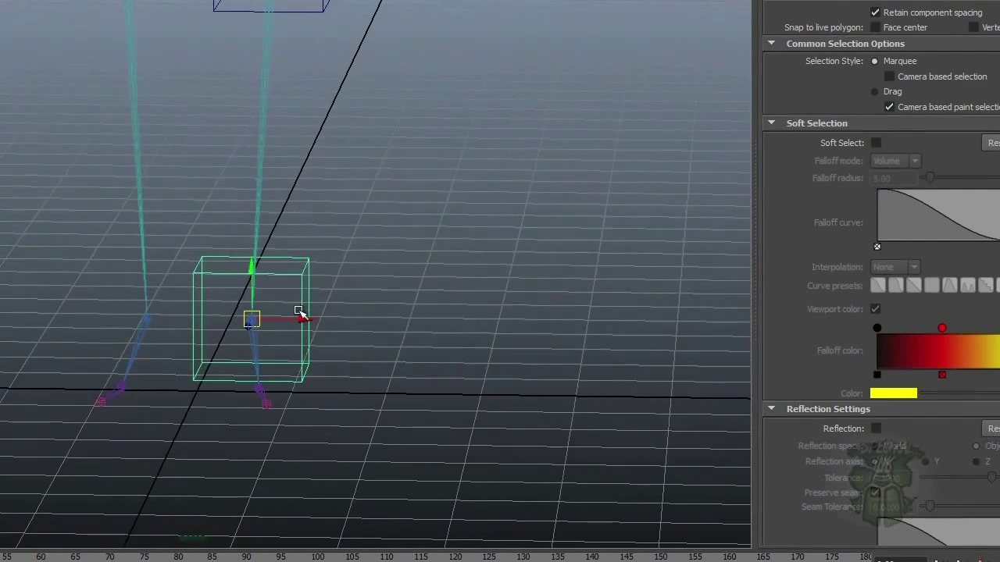
{"action": "left_click_drag", "start_coordinate": [262, 311], "coordinate": [216, 318], "text": "alt"}
{"action": "right_click_drag", "start_coordinate": [217, 319], "coordinate": [310, 318], "text": "alt"}
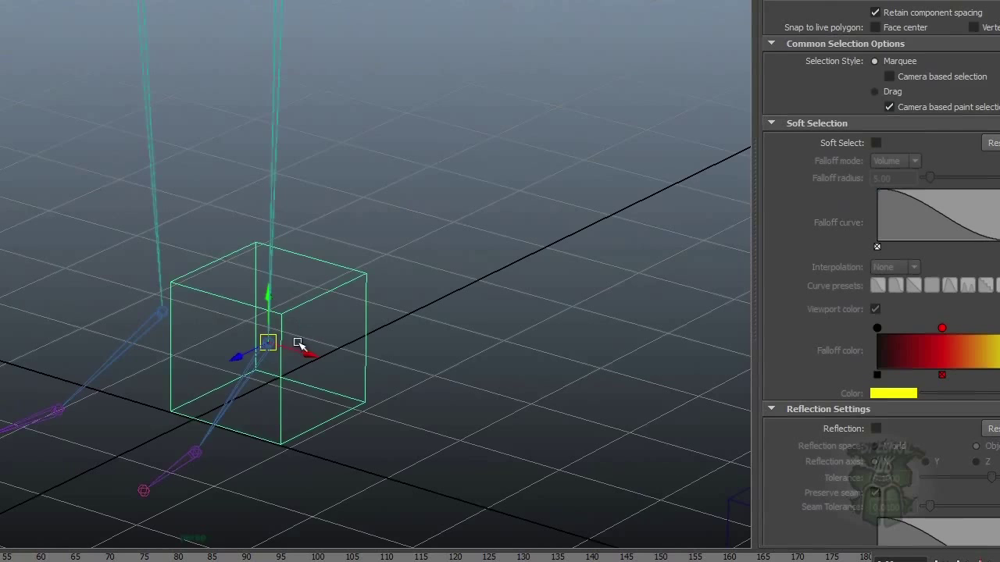
{"action": "key", "text": "ctrl+d"}
{"action": "left_click_drag", "start_coordinate": [268, 344], "coordinate": [196, 445]}
Duplicate the cube for the other leg, snapping copies onto the right foot's ball joint and the right ankle joint
{"action": "left_click_drag", "start_coordinate": [272, 393], "coordinate": [312, 356], "text": "alt"}
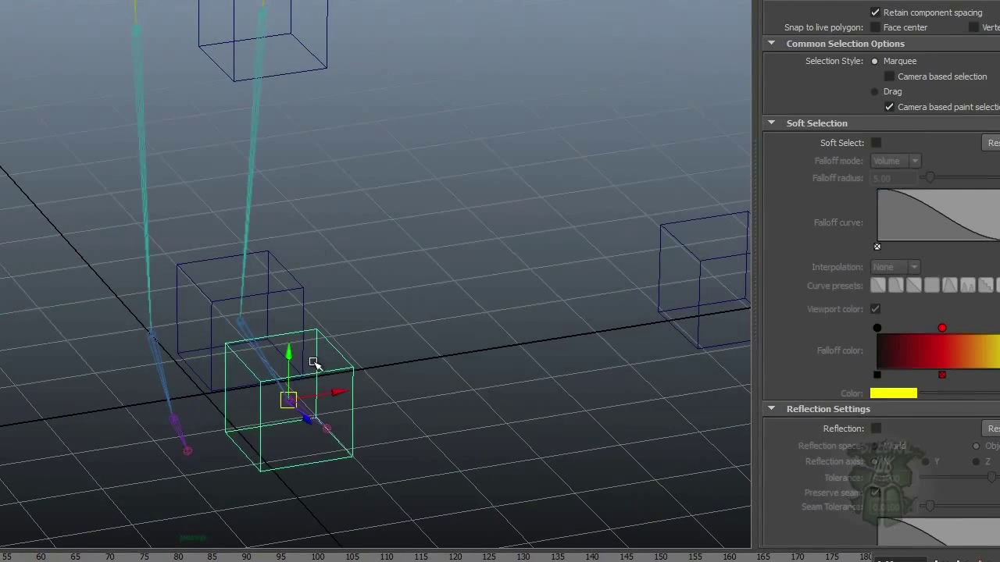
{"action": "key", "text": "ctrl+d"}
{"action": "left_click_drag", "start_coordinate": [288, 401], "coordinate": [152, 336]}
{"action": "key", "text": "ctrl+d"}
{"action": "key", "text": "v"}
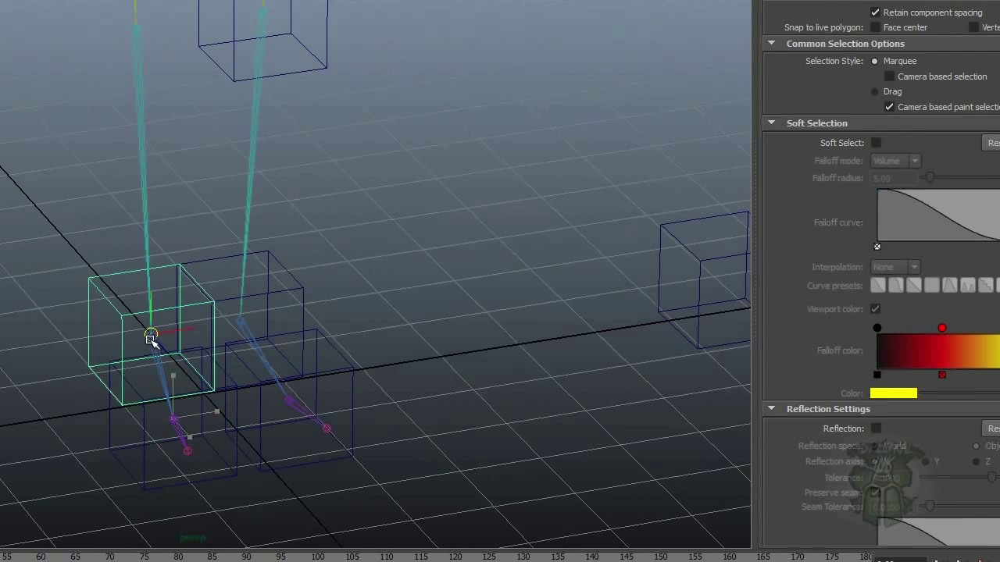
Duplicate the cube further up the right leg, snapping copies onto the right knee and right thigh joints
{"action": "middle_click_drag", "start_coordinate": [278, 346], "coordinate": [268, 347], "text": "alt"}
{"action": "left_click_drag", "start_coordinate": [268, 347], "coordinate": [280, 284], "text": "alt"}
{"action": "left_click_drag", "start_coordinate": [226, 248], "coordinate": [239, 107]}
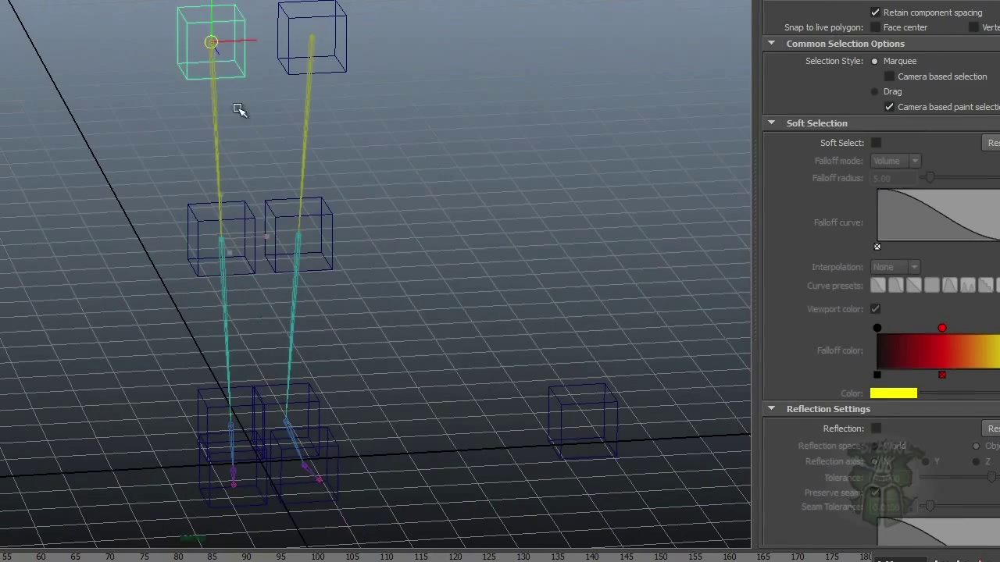
Parent the left knee cube's shape to the left_knee_FK_CTRL joint
{"action": "left_click_drag", "start_coordinate": [23, 167], "coordinate": [0, 156], "text": "alt"}
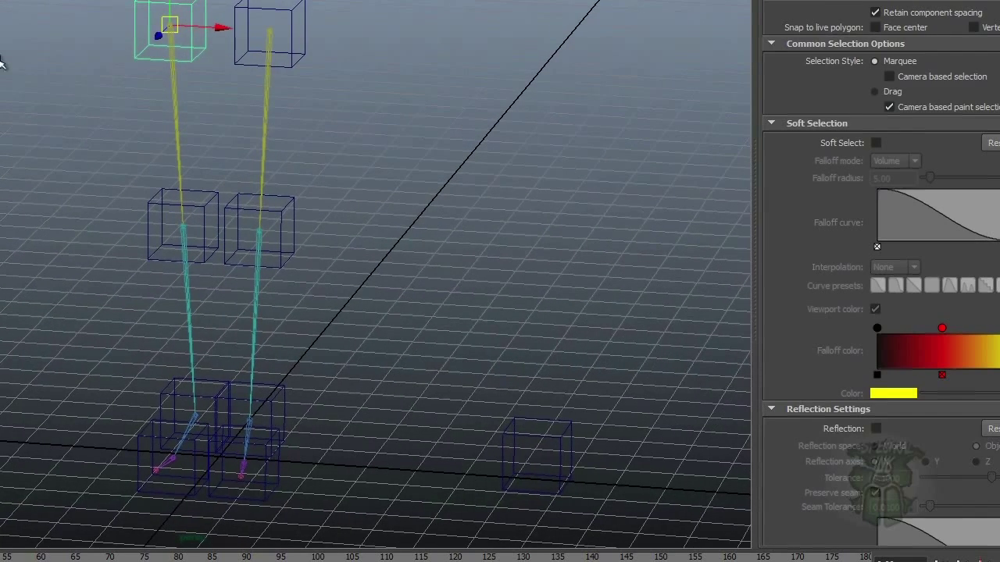
{"action": "middle_click_drag", "start_coordinate": [56, 107], "coordinate": [47, 137], "text": "alt"}
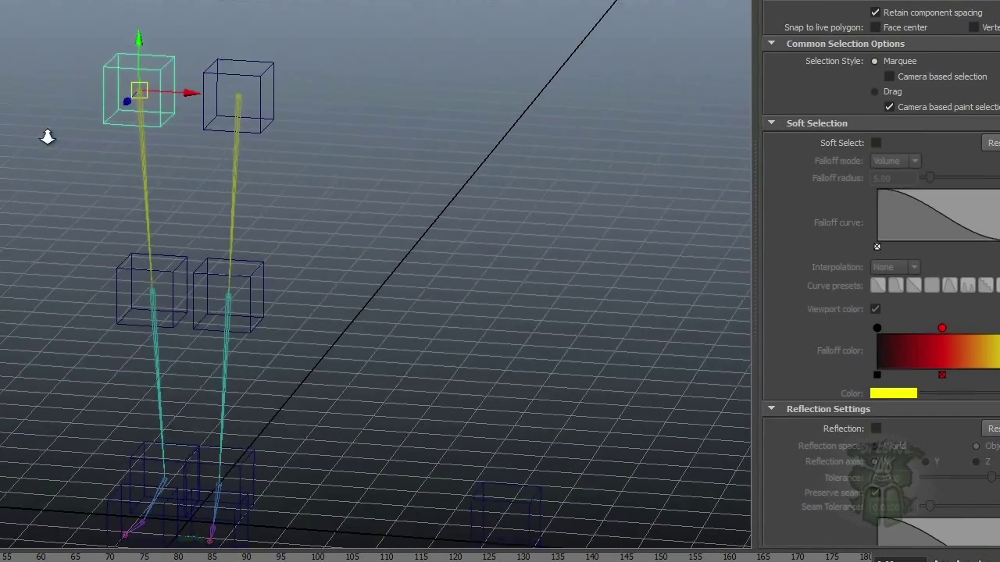
{"action": "right_click_drag", "start_coordinate": [48, 136], "coordinate": [112, 104], "text": "alt"}
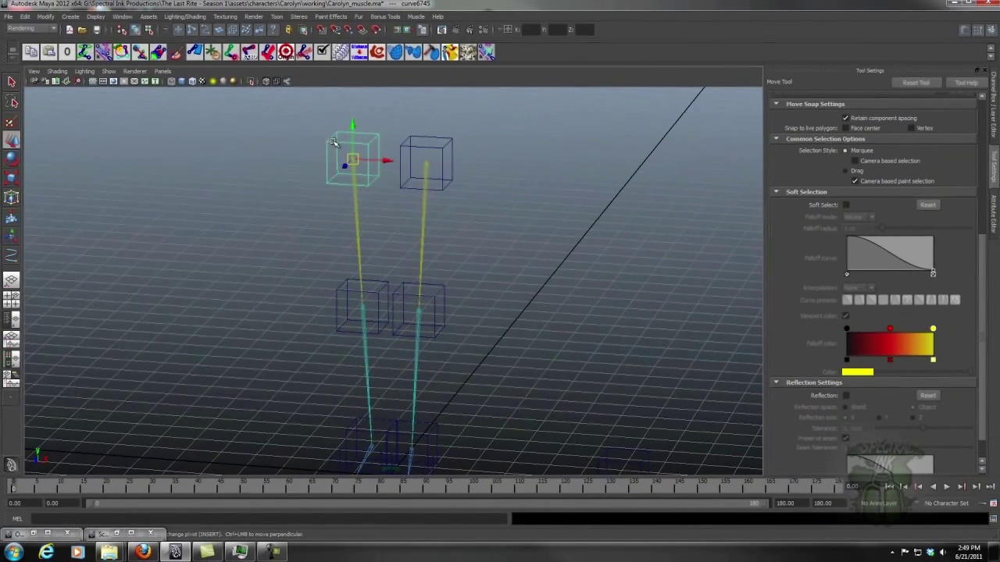
{"action": "key", "text": "Up"}
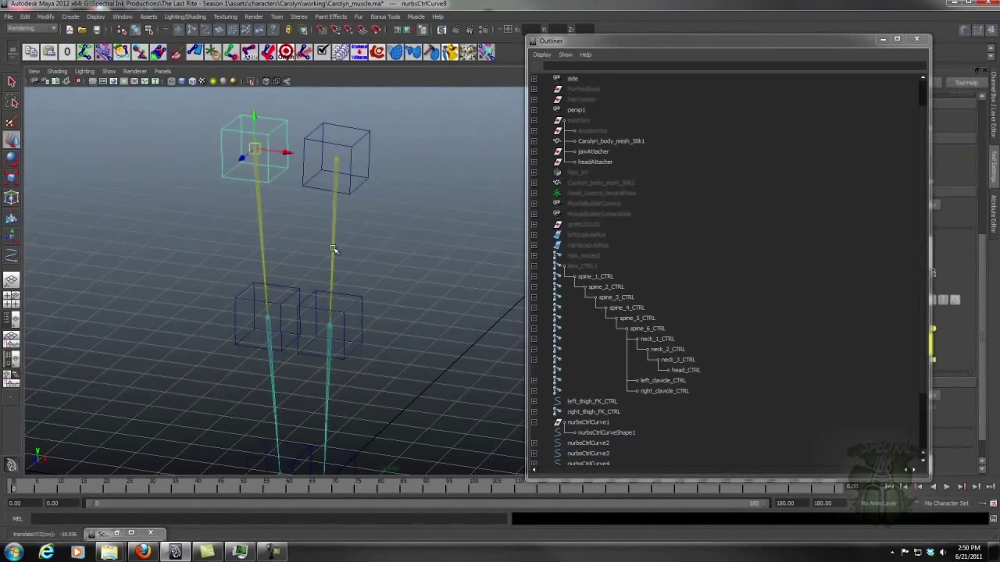
{"action": "left_click", "coordinate": [356, 308]}
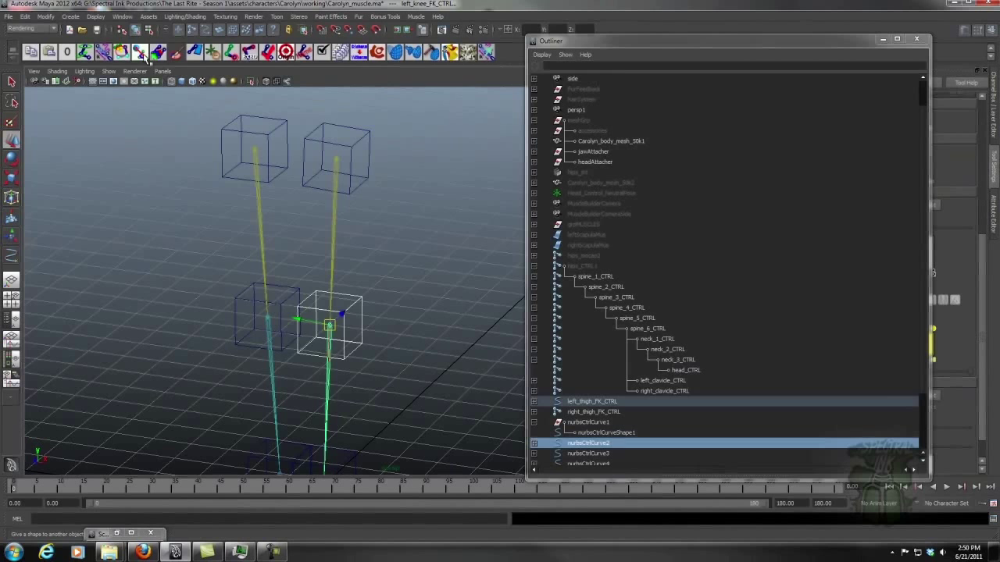
{"action": "left_click", "coordinate": [218, 152]}
Parent the cube shapes at the left ankle and left ball to left_ankle_FK_CTRL and left_toeBase_FK_CTRL
{"action": "left_click_drag", "start_coordinate": [219, 152], "coordinate": [347, 289], "text": "alt"}
{"action": "left_click", "coordinate": [357, 313]}
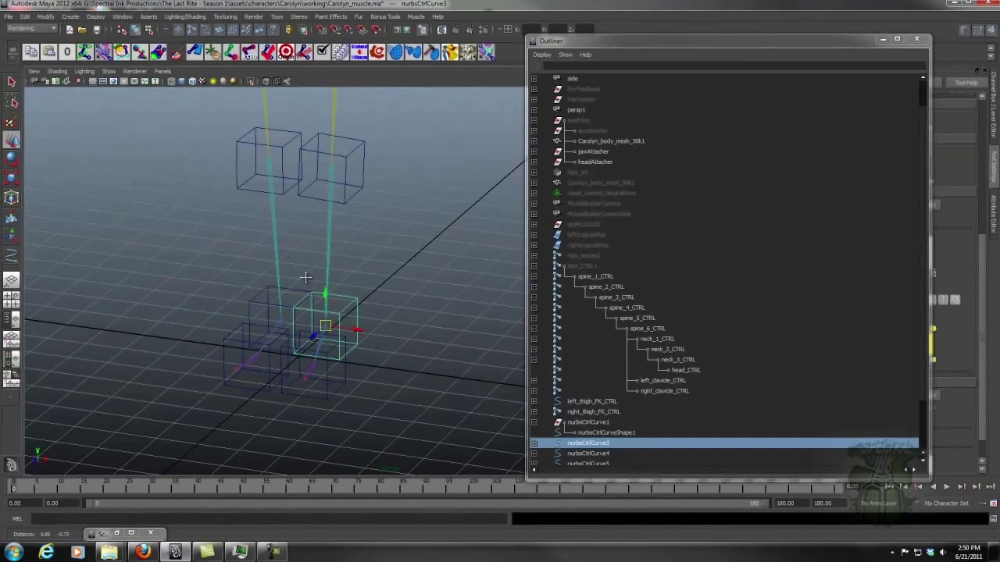
{"action": "middle_click_drag", "start_coordinate": [366, 310], "coordinate": [282, 278], "text": "alt"}
{"action": "right_click_drag", "start_coordinate": [281, 278], "coordinate": [453, 287], "text": "alt"}
{"action": "left_click", "coordinate": [197, 336], "text": "shift"}
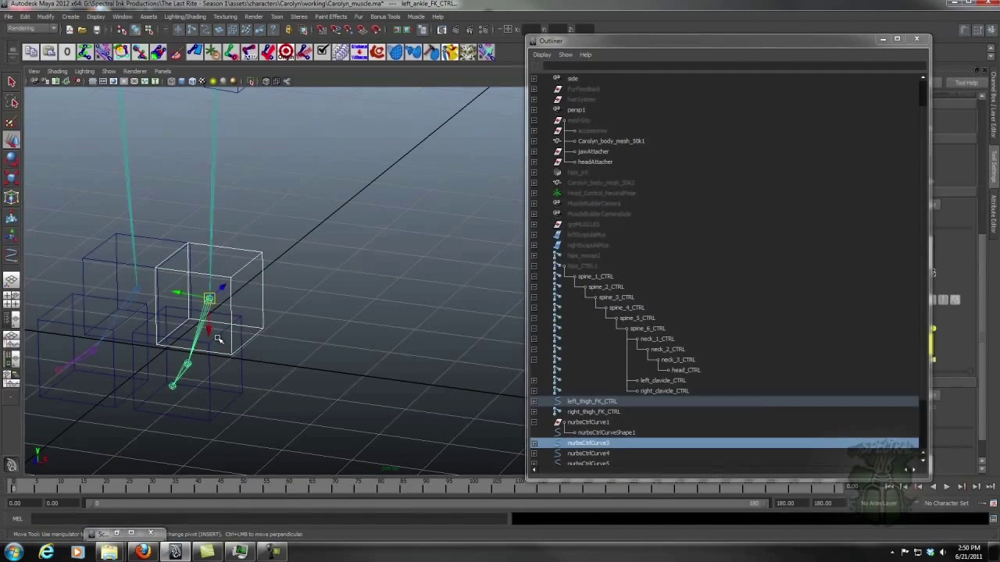
{"action": "left_click", "coordinate": [221, 342]}
{"action": "left_click_drag", "start_coordinate": [225, 339], "coordinate": [276, 341], "text": "alt"}
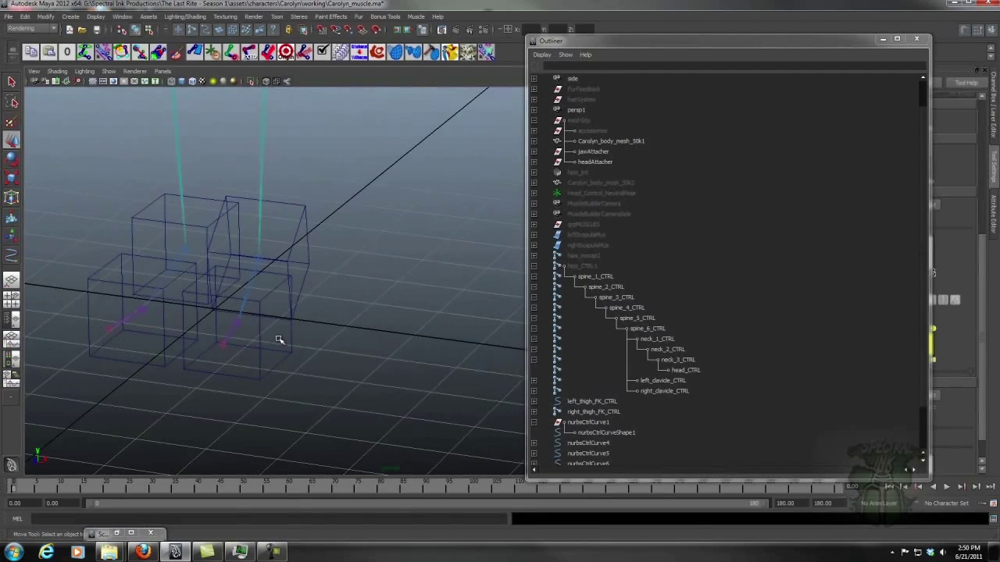
{"action": "left_click", "coordinate": [226, 341]}
{"action": "left_click", "coordinate": [229, 336], "text": "shift"}
{"action": "key", "text": "g"}
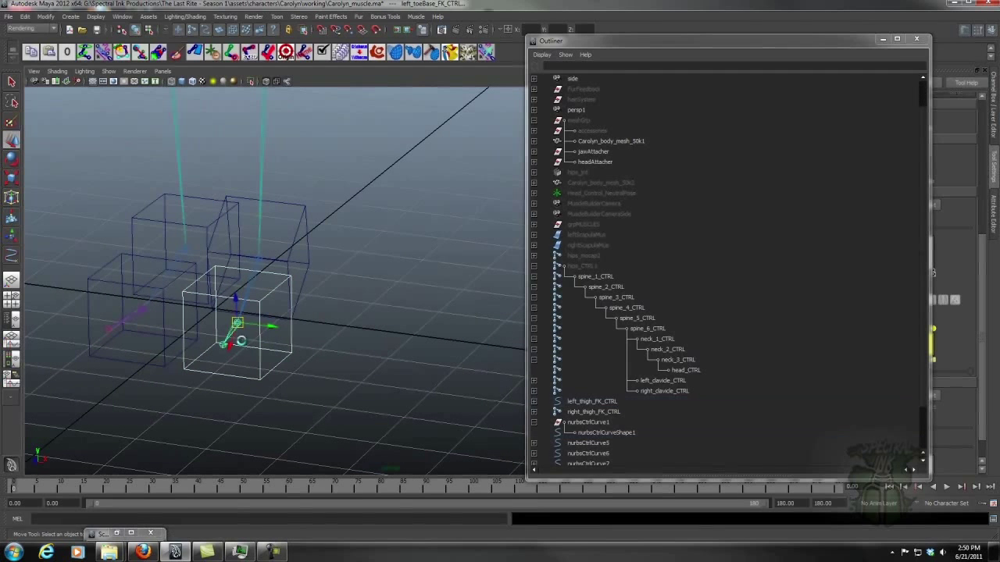
Parent the right thigh and right knee cube shapes to right_thigh_FK_CTRL and right_knee_FK_CTRL
{"action": "middle_click_drag", "start_coordinate": [280, 219], "coordinate": [414, 371], "text": "alt"}
{"action": "right_click_drag", "start_coordinate": [414, 371], "coordinate": [319, 254], "text": "alt"}
{"action": "middle_click_drag", "start_coordinate": [367, 153], "coordinate": [353, 272], "text": "alt"}
{"action": "left_click", "coordinate": [302, 145]}
{"action": "left_click", "coordinate": [292, 208], "text": "shift"}
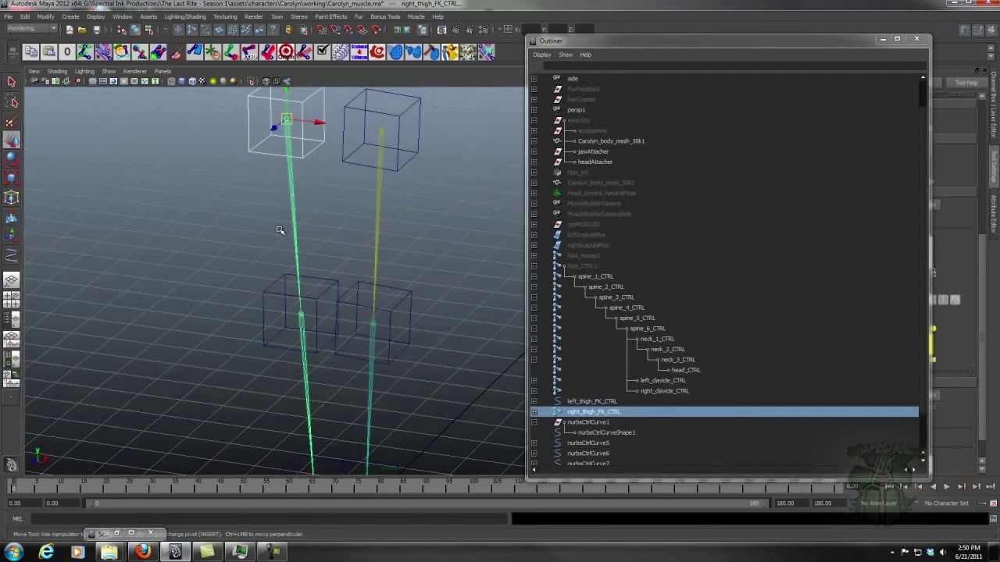
{"action": "key", "text": "g"}
{"action": "left_click_drag", "start_coordinate": [293, 399], "coordinate": [292, 399], "text": "shift"}
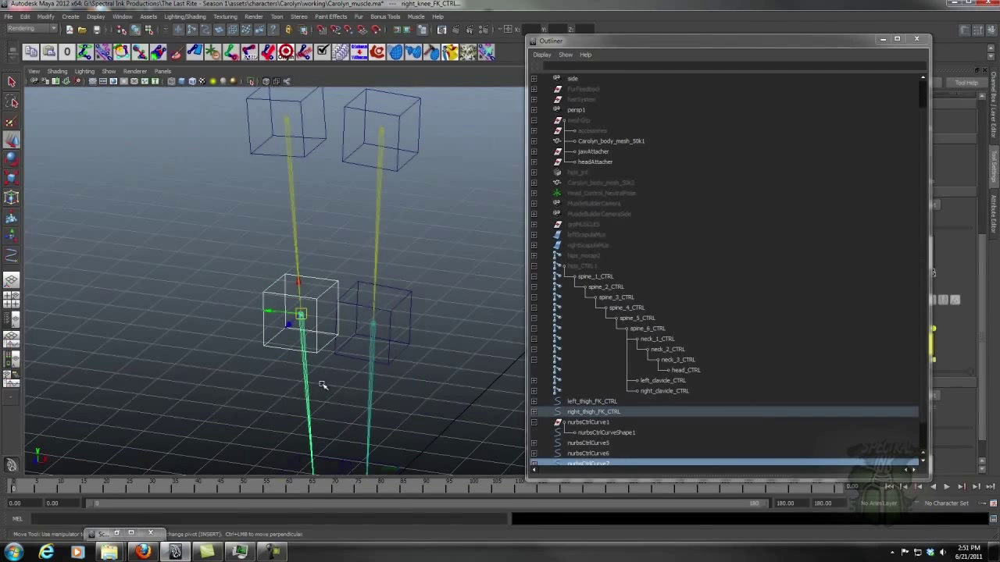
{"action": "key", "text": "p"}
{"action": "left_click", "coordinate": [318, 388]}
Parent the right ankle and right ball cube shapes to right_ankle_FK_CTRL and right_toeBase_FK_CTRL, then clear the selection
{"action": "middle_click_drag", "start_coordinate": [312, 391], "coordinate": [244, 215], "text": "alt"}
{"action": "right_click_drag", "start_coordinate": [244, 215], "coordinate": [367, 229], "text": "alt"}
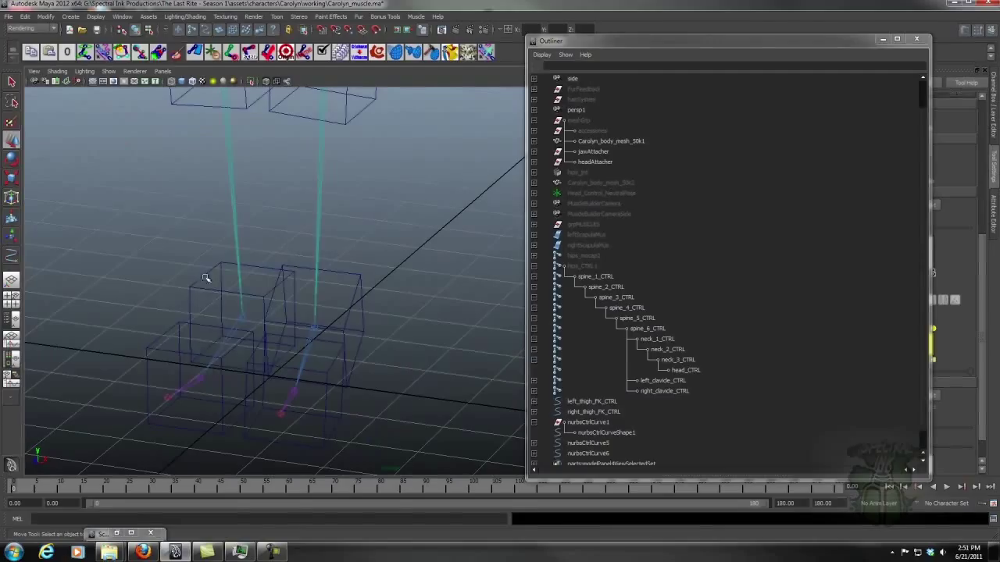
{"action": "left_click", "coordinate": [205, 277]}
{"action": "left_click", "coordinate": [230, 340], "text": "shift"}
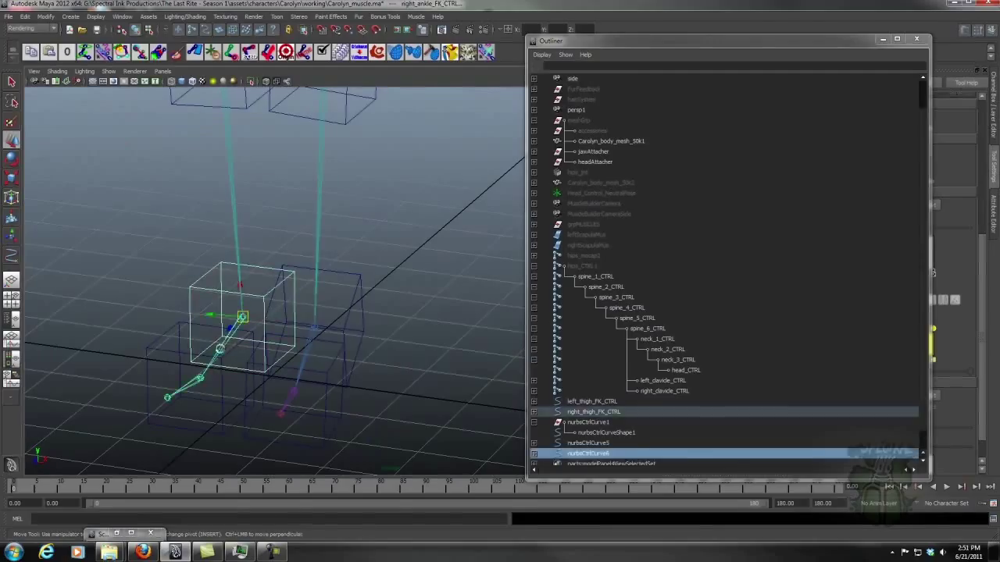
{"action": "left_click", "coordinate": [161, 335]}
{"action": "left_click", "coordinate": [201, 380]}
{"action": "left_click", "coordinate": [172, 389], "text": "shift"}
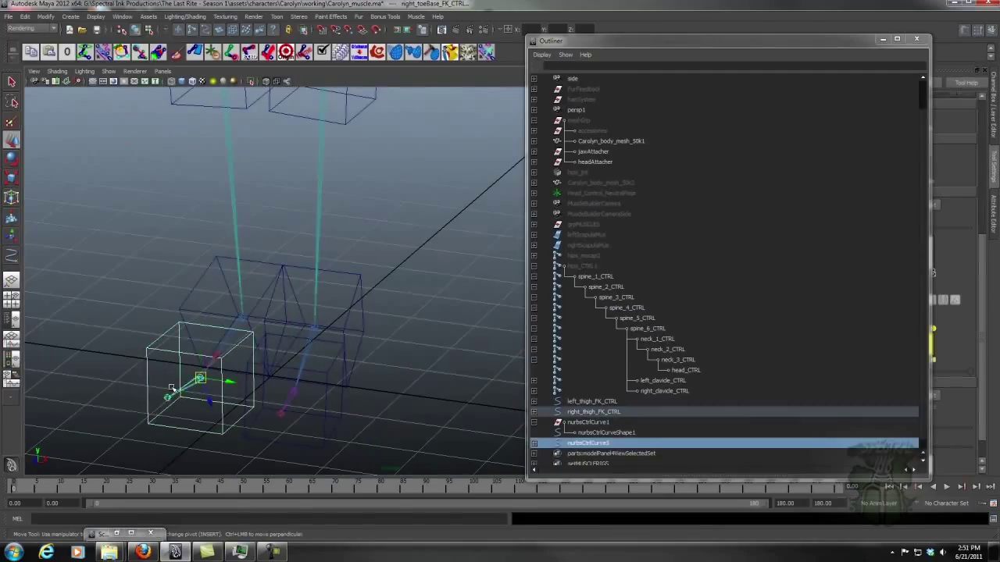
{"action": "left_click", "coordinate": [323, 288]}
Select the lower control vertices of both knee cubes in component mode and minimize the Outliner
{"action": "right_click_drag", "start_coordinate": [324, 288], "coordinate": [226, 212], "text": "alt"}
{"action": "left_click_drag", "start_coordinate": [225, 211], "coordinate": [239, 279], "text": "alt"}
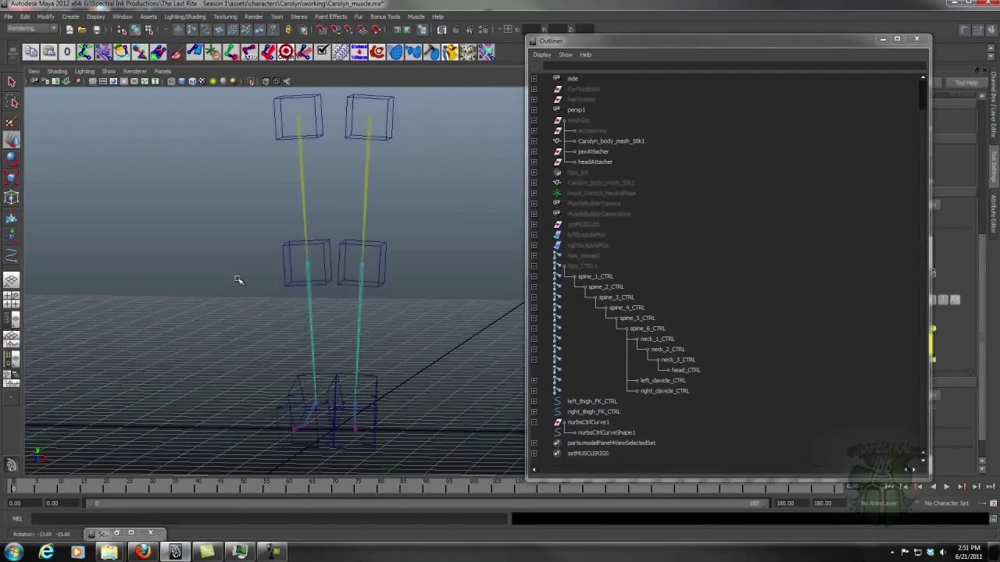
{"action": "middle_click_drag", "start_coordinate": [239, 279], "coordinate": [197, 266], "text": "alt"}
{"action": "right_click_drag", "start_coordinate": [196, 267], "coordinate": [245, 283], "text": "alt"}
{"action": "left_click_drag", "start_coordinate": [267, 243], "coordinate": [301, 268]}
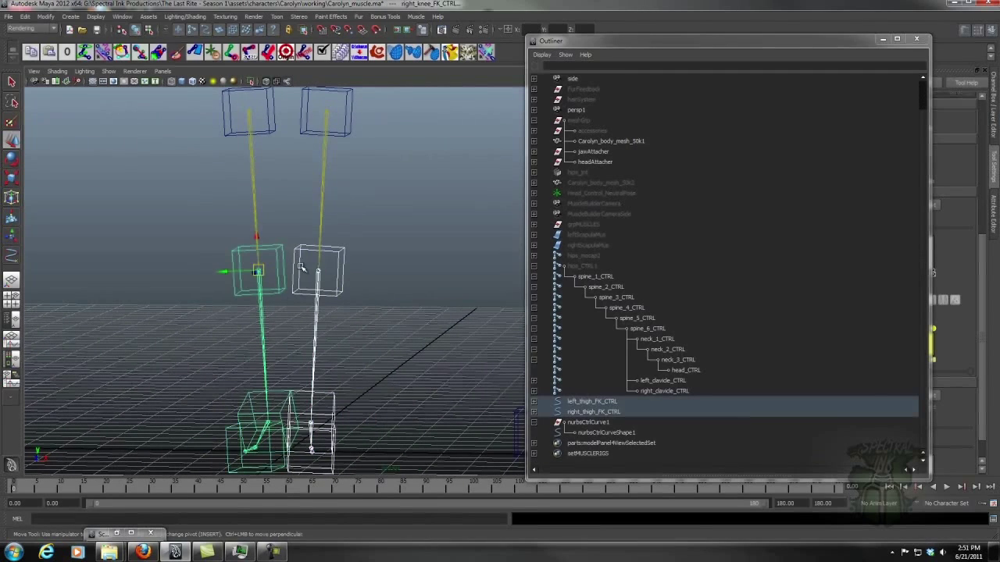
{"action": "left_click", "coordinate": [147, 30]}
{"action": "left_click_drag", "start_coordinate": [209, 276], "coordinate": [294, 295]}
{"action": "middle_click_drag", "start_coordinate": [294, 296], "coordinate": [343, 270], "text": "alt"}
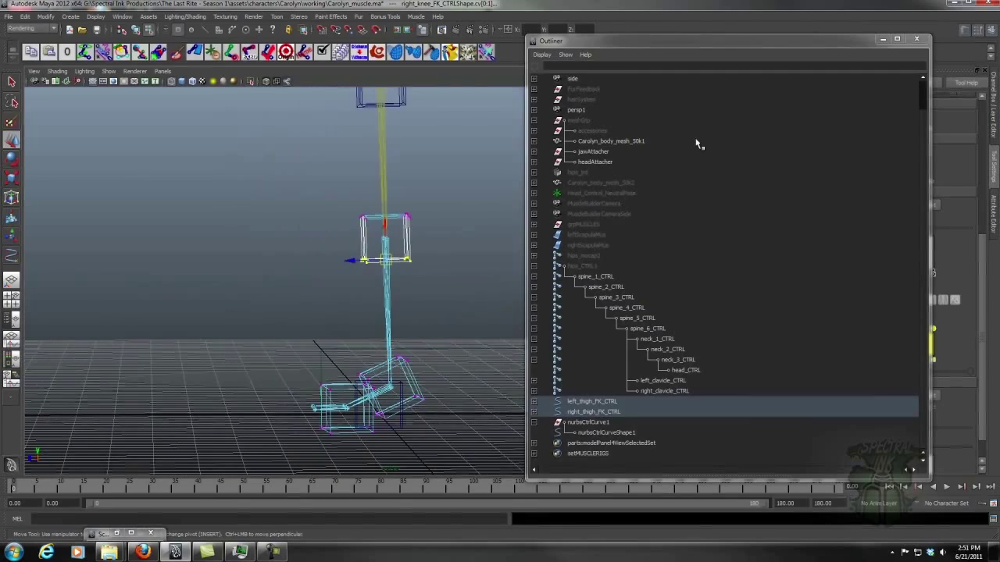
{"action": "left_click", "coordinate": [884, 41]}
Stretch the lower vertices of both knee cubes down along the shins toward the ankles
{"action": "left_click_drag", "start_coordinate": [411, 234], "coordinate": [437, 245], "text": "alt"}
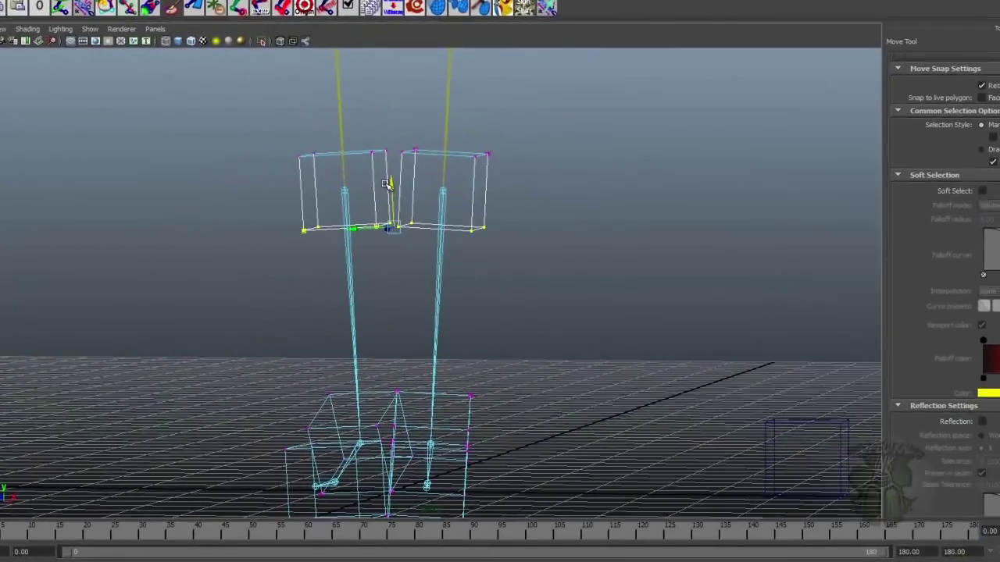
{"action": "mouse_move", "coordinate": [386, 184]}
{"action": "left_mouse_down"}
{"action": "mouse_move", "coordinate": [381, 237]}
{"action": "mouse_move", "coordinate": [389, 172]}
{"action": "mouse_move", "coordinate": [384, 187]}
{"action": "left_mouse_up"}
{"action": "left_click_drag", "start_coordinate": [437, 150], "coordinate": [409, 194]}
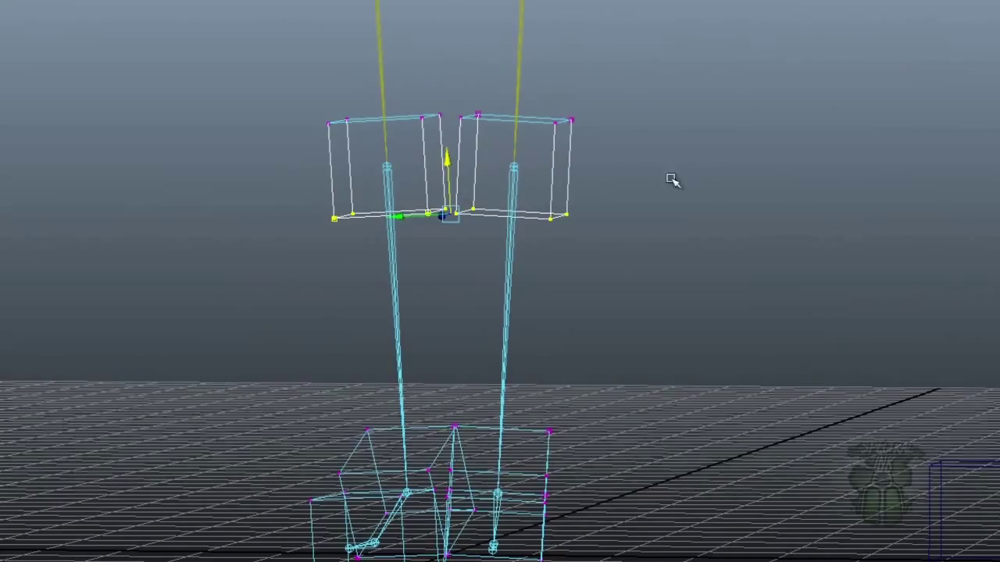
{"action": "left_click_drag", "start_coordinate": [446, 160], "coordinate": [430, 415]}
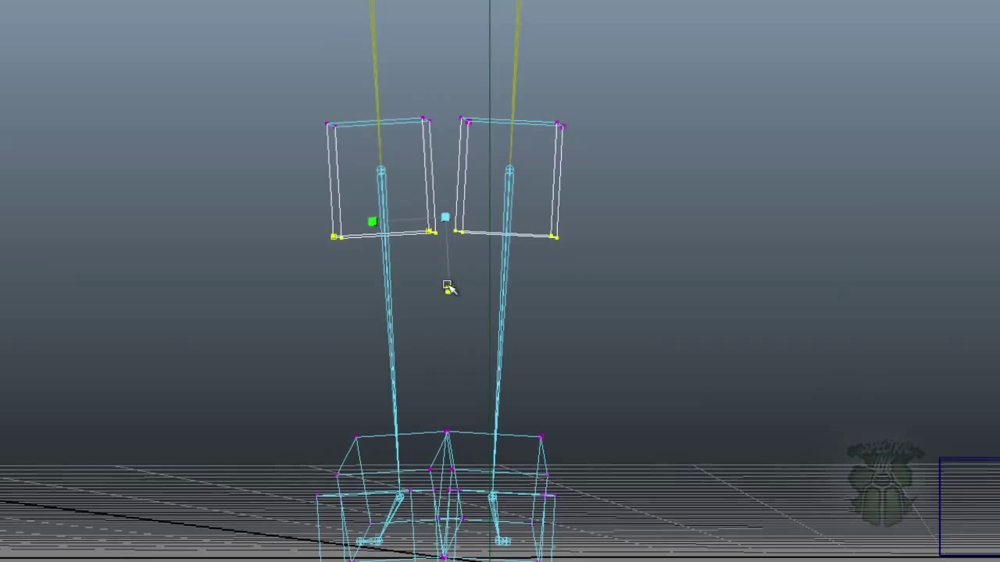
{"action": "left_click_drag", "start_coordinate": [446, 285], "coordinate": [469, 561]}
{"action": "middle_click_drag", "start_coordinate": [531, 320], "coordinate": [582, 266], "text": "alt"}
{"action": "right_click_drag", "start_coordinate": [583, 266], "coordinate": [538, 250], "text": "alt"}
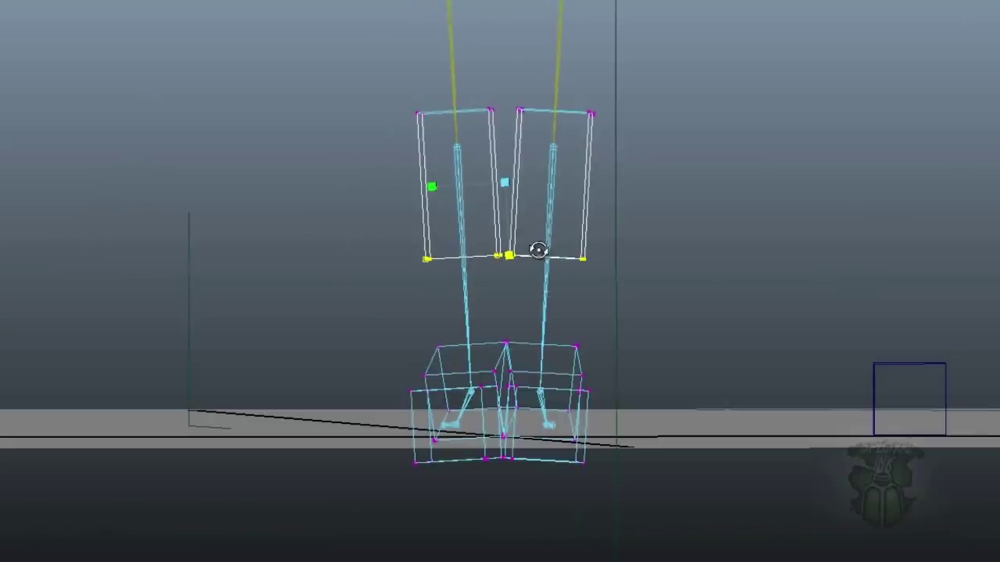
{"action": "left_click_drag", "start_coordinate": [538, 250], "coordinate": [544, 356], "text": "alt"}
{"action": "left_click_drag", "start_coordinate": [580, 310], "coordinate": [592, 188], "text": "alt"}
Lower the top vertices of both knee cubes to the level of the knee joints
{"action": "left_click_drag", "start_coordinate": [367, 66], "coordinate": [623, 129]}
{"action": "right_click_drag", "start_coordinate": [623, 136], "coordinate": [628, 180], "text": "alt"}
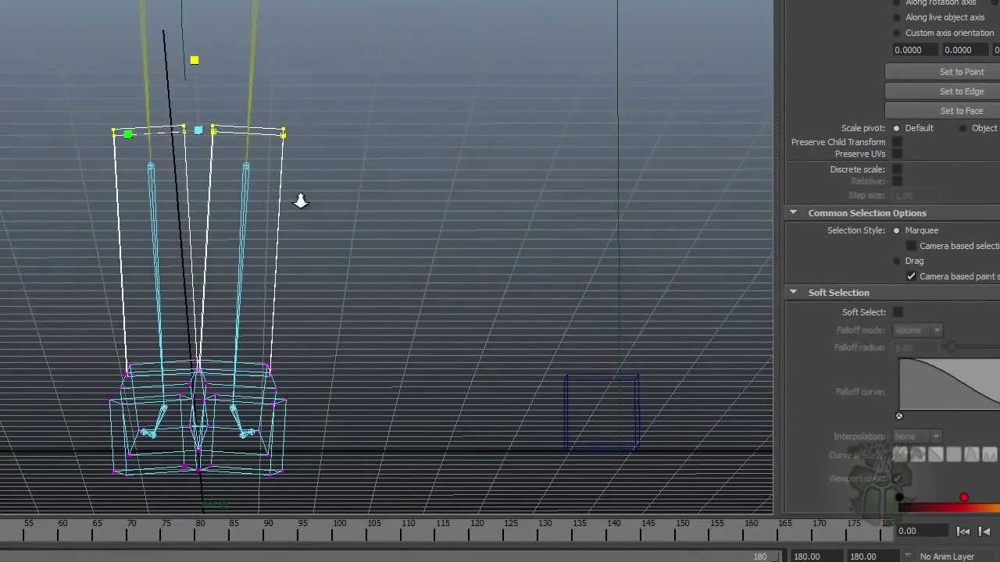
{"action": "right_click_drag", "start_coordinate": [300, 201], "coordinate": [329, 192], "text": "alt"}
{"action": "left_click_drag", "start_coordinate": [191, 69], "coordinate": [206, 448]}
{"action": "left_click_drag", "start_coordinate": [299, 196], "coordinate": [269, 201], "text": "alt"}
{"action": "left_click_drag", "start_coordinate": [203, 189], "coordinate": [208, 282]}
{"action": "left_click_drag", "start_coordinate": [348, 249], "coordinate": [385, 162], "text": "alt"}
{"action": "left_click", "coordinate": [327, 20], "text": "shift"}
{"action": "left_click", "coordinate": [143, 17], "text": "shift"}
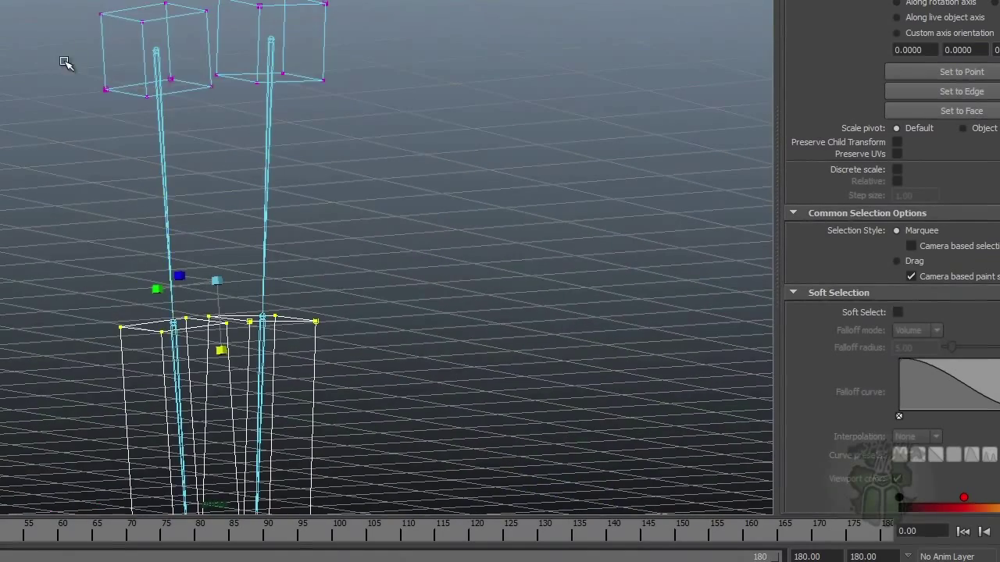
{"action": "left_click_drag", "start_coordinate": [65, 62], "coordinate": [132, 47], "text": "alt"}
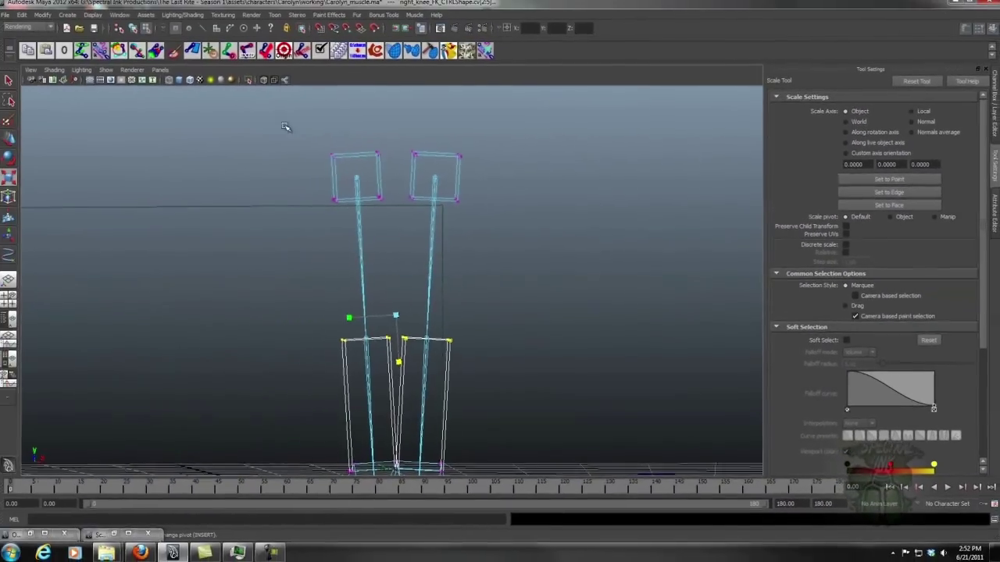
{"action": "left_click_drag", "start_coordinate": [285, 126], "coordinate": [467, 215]}
{"action": "middle_click_drag", "start_coordinate": [407, 215], "coordinate": [407, 253], "text": "alt"}
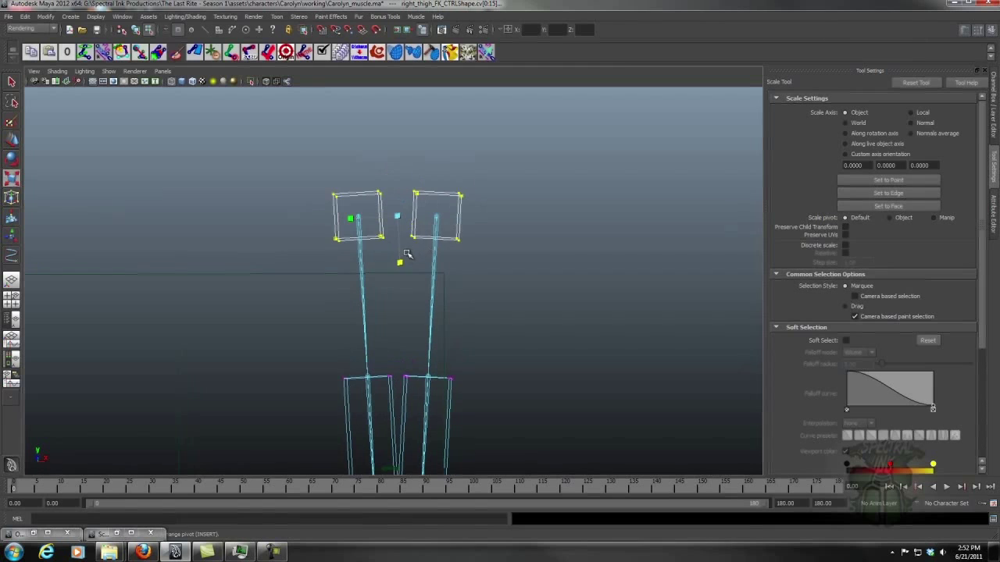
{"action": "left_click_drag", "start_coordinate": [398, 261], "coordinate": [404, 283]}
{"action": "key", "text": "ctrl+z"}
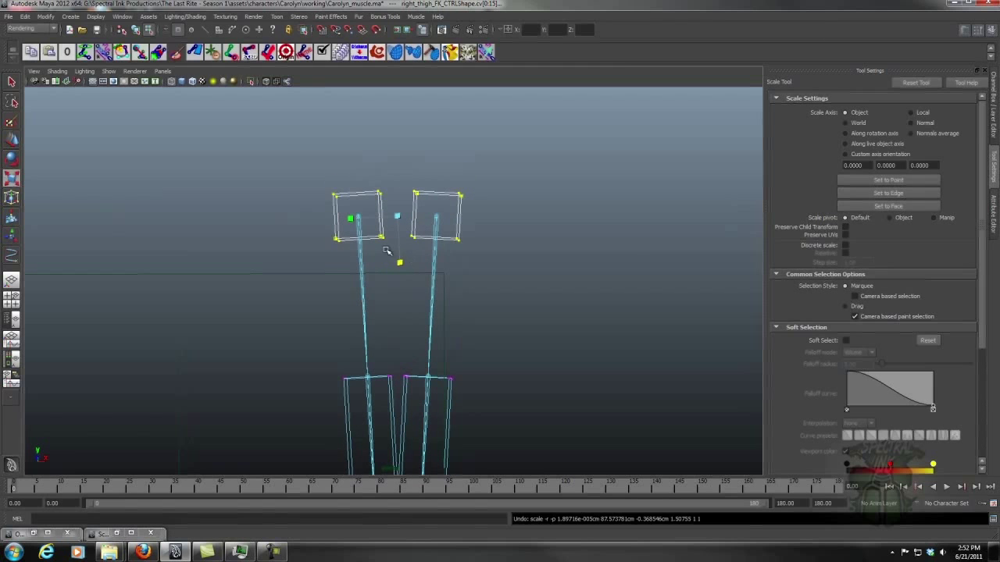
Stretch the lower vertices of both thigh cubes down to just above the knee controls
{"action": "left_click_drag", "start_coordinate": [302, 221], "coordinate": [403, 332]}
{"action": "key", "text": "space"}
{"action": "key", "text": "space"}
{"action": "left_click_drag", "start_coordinate": [598, 261], "coordinate": [442, 216], "text": "alt"}
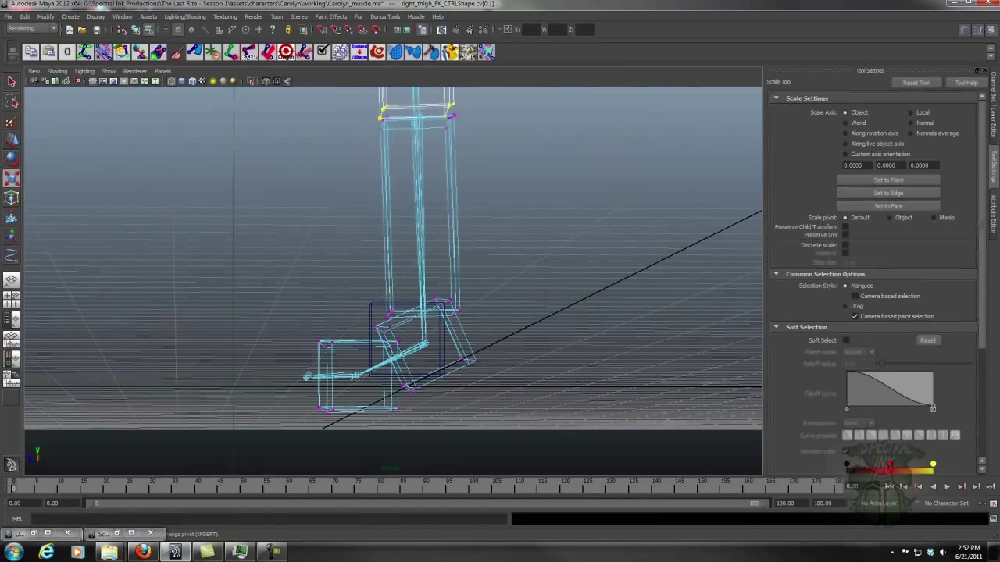
Turn on the visibility of meshGrp to show the body mesh around the leg controls
{"action": "left_click", "coordinate": [42, 534]}
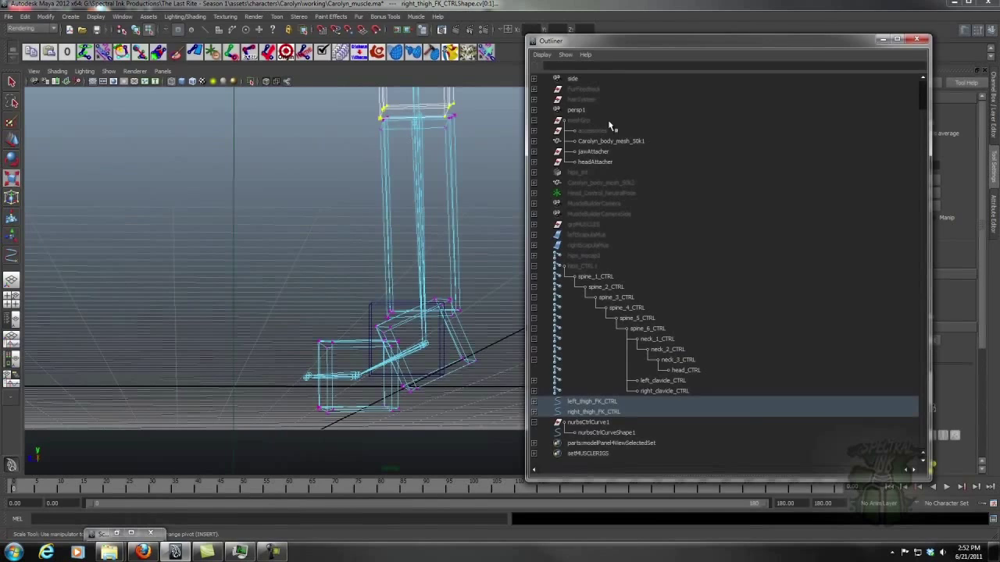
{"action": "left_click", "coordinate": [609, 122]}
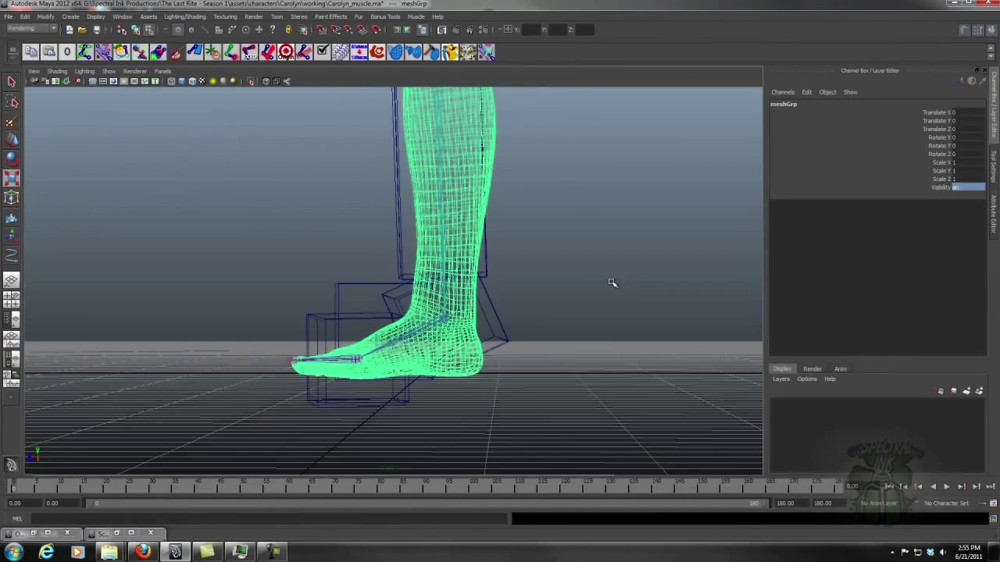
{"action": "left_click_drag", "start_coordinate": [614, 284], "coordinate": [522, 329], "text": "alt"}
{"action": "left_click", "coordinate": [504, 338]}
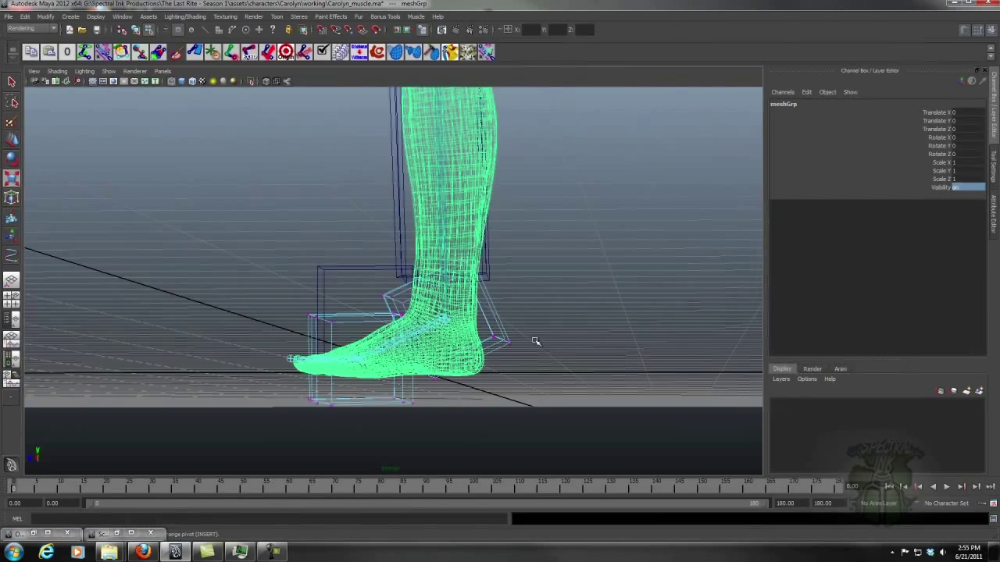
Select the rear lower vertices of the ankle cubes in the side view and bring up the Move tool's settings
{"action": "key", "text": "space"}
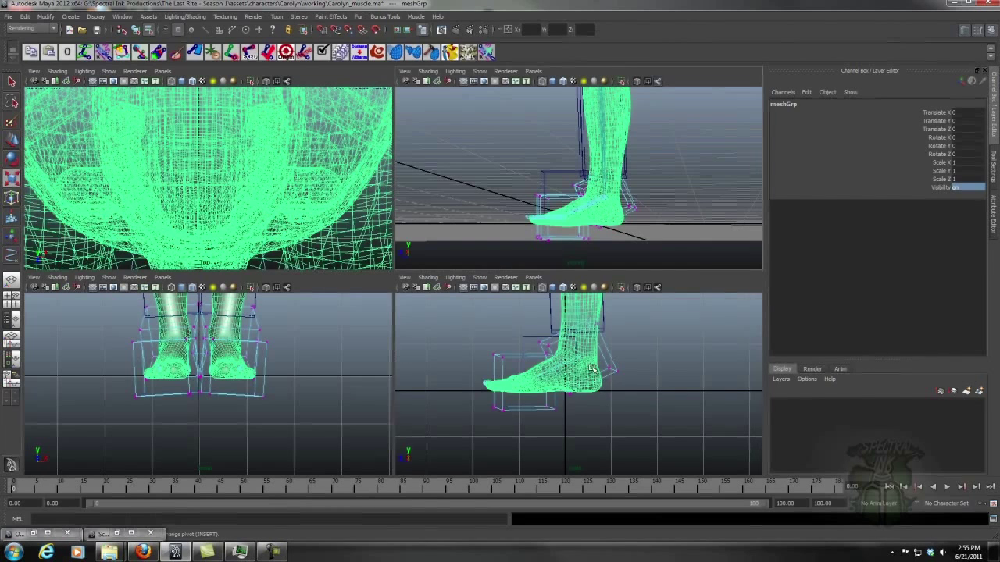
{"action": "right_click_drag", "start_coordinate": [594, 369], "coordinate": [708, 378], "text": "alt"}
{"action": "left_click_drag", "start_coordinate": [603, 346], "coordinate": [640, 377]}
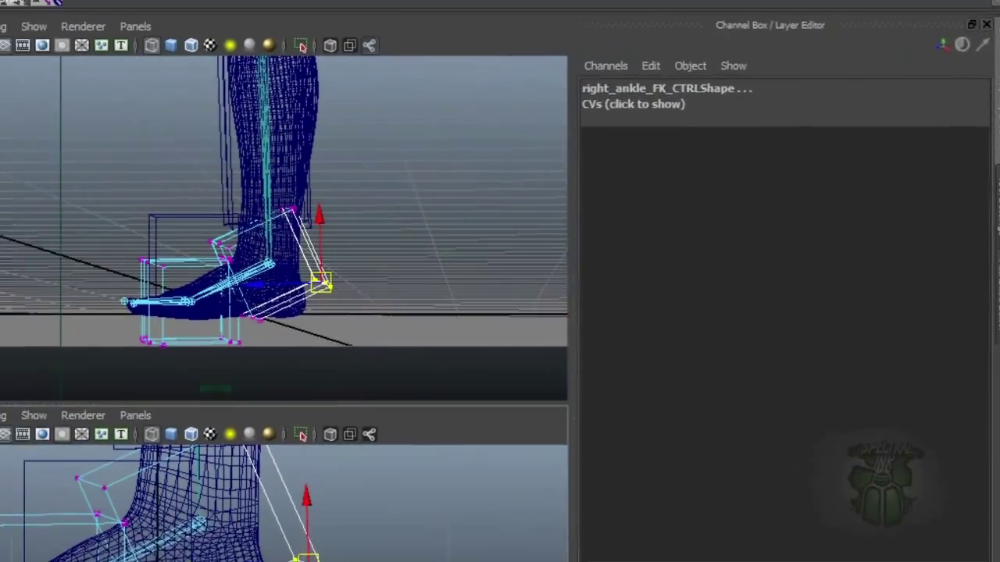
{"action": "left_click", "coordinate": [993, 212]}
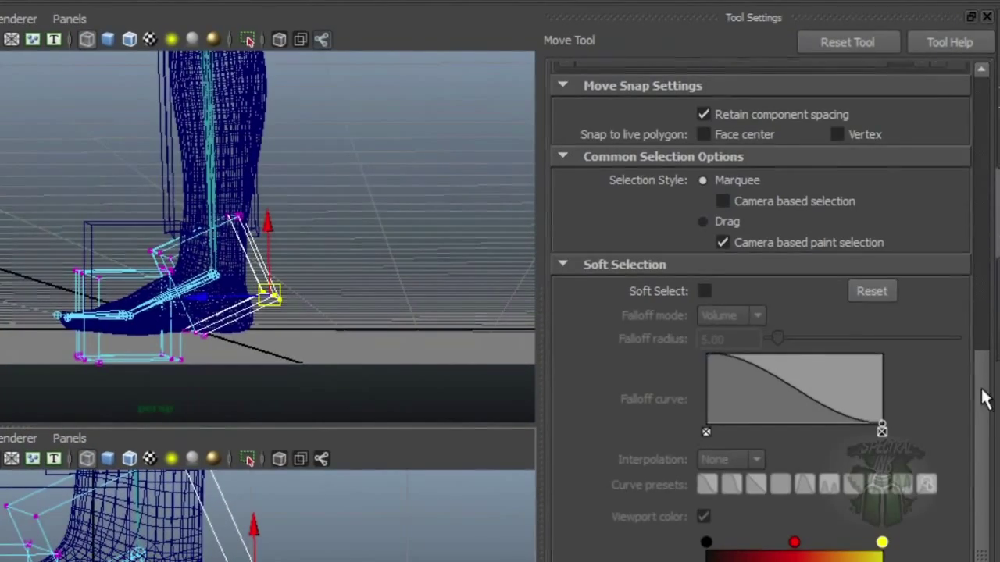
{"action": "left_click_drag", "start_coordinate": [982, 399], "coordinate": [979, 156]}
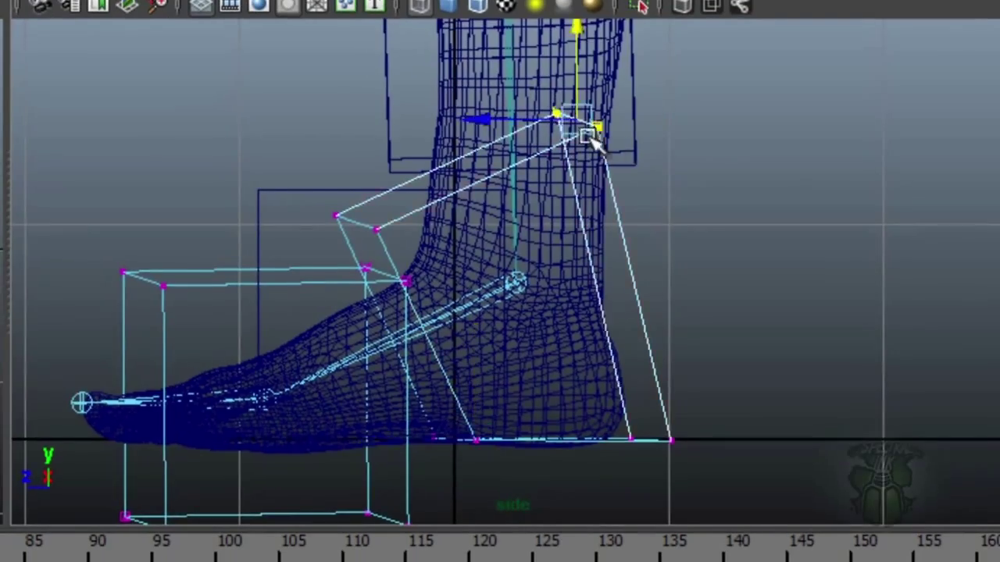
Lower the ankle cubes' rear and front top vertices to form a level top edge around ankle height
{"action": "left_click_drag", "start_coordinate": [589, 139], "coordinate": [636, 277]}
{"action": "left_click_drag", "start_coordinate": [323, 205], "coordinate": [383, 246]}
{"action": "left_click_drag", "start_coordinate": [364, 229], "coordinate": [399, 266]}
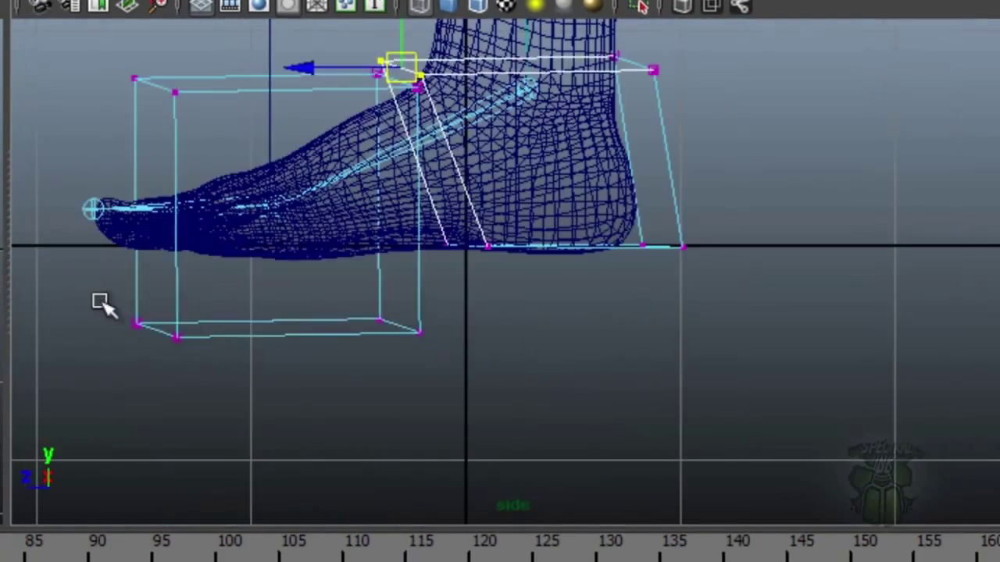
Raise the toe cubes' bottom vertices to sole level and lower their front top vertices to just above the toes
{"action": "left_click_drag", "start_coordinate": [100, 301], "coordinate": [453, 363]}
{"action": "left_click_drag", "start_coordinate": [278, 230], "coordinate": [278, 159]}
{"action": "left_click_drag", "start_coordinate": [65, 208], "coordinate": [390, 257], "text": "ctrl"}
{"action": "middle_click_drag", "start_coordinate": [408, 201], "coordinate": [414, 253], "text": "alt"}
{"action": "left_click_drag", "start_coordinate": [98, 105], "coordinate": [203, 160]}
{"action": "left_click_drag", "start_coordinate": [153, 138], "coordinate": [156, 227]}
{"action": "middle_click_drag", "start_coordinate": [390, 118], "coordinate": [297, 351], "text": "alt"}
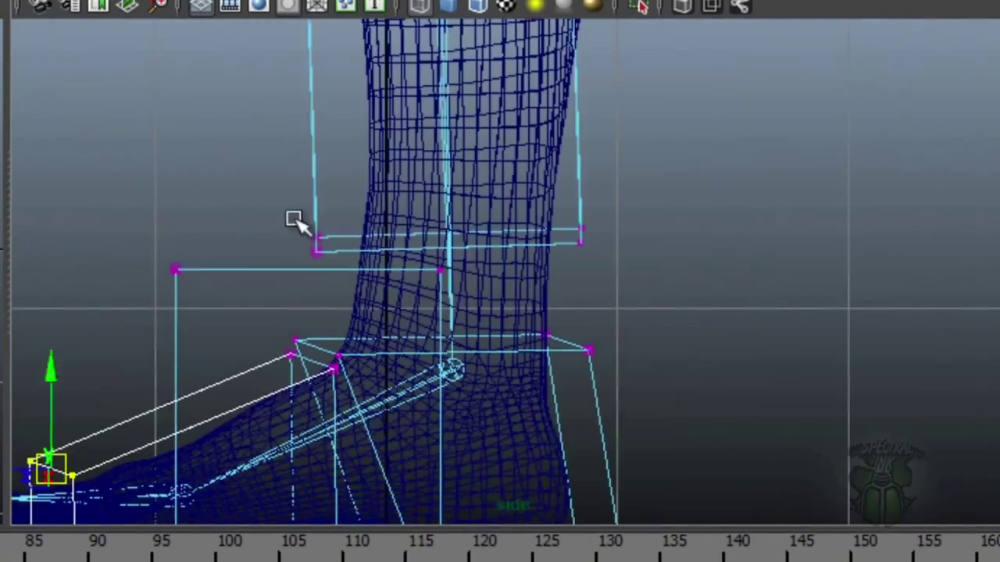
Lower the knee cubes' bottom front vertices to just above the ankle controls and fit their upper vertices around the calves
{"action": "left_click_drag", "start_coordinate": [296, 219], "coordinate": [336, 265]}
{"action": "left_click_drag", "start_coordinate": [316, 244], "coordinate": [334, 302]}
{"action": "middle_click_drag", "start_coordinate": [500, 87], "coordinate": [446, 521], "text": "alt"}
{"action": "left_click_drag", "start_coordinate": [312, 153], "coordinate": [299, 246]}
{"action": "left_click_drag", "start_coordinate": [511, 174], "coordinate": [468, 129]}
{"action": "left_click_drag", "start_coordinate": [489, 149], "coordinate": [531, 188]}
{"action": "middle_click_drag", "start_coordinate": [465, 239], "coordinate": [528, 483], "text": "alt"}
Fit the thigh cubes' bottom vertices around the knees in the side view and lower their top vertices at the hips
{"action": "scroll", "coordinate": [527, 483], "scroll_direction": "down", "scroll_amount": 1}
{"action": "middle_click_drag", "start_coordinate": [556, 244], "coordinate": [519, 130], "text": "alt"}
{"action": "left_click_drag", "start_coordinate": [356, 242], "coordinate": [398, 289]}
{"action": "left_click_drag", "start_coordinate": [375, 265], "coordinate": [345, 263]}
{"action": "left_click_drag", "start_coordinate": [522, 273], "coordinate": [492, 242]}
{"action": "middle_click_drag", "start_coordinate": [521, 163], "coordinate": [566, 521], "text": "alt"}
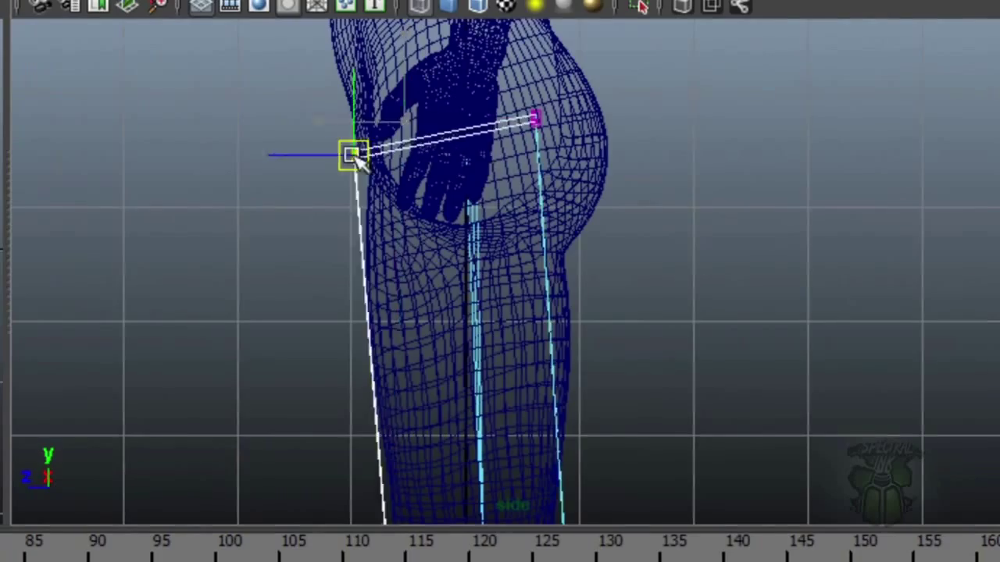
{"action": "left_click_drag", "start_coordinate": [357, 161], "coordinate": [368, 289]}
{"action": "left_click_drag", "start_coordinate": [536, 118], "coordinate": [594, 296]}
Show the perspective view shaded and move the thigh cubes' inner top vertices down and together at the crotch
{"action": "middle_click_drag", "start_coordinate": [588, 281], "coordinate": [632, 17], "text": "alt"}
{"action": "key", "text": "space"}
{"action": "key", "text": "5"}
{"action": "scroll", "coordinate": [641, 87], "scroll_direction": "down", "scroll_amount": 1}
{"action": "middle_click_drag", "start_coordinate": [641, 87], "coordinate": [683, 132], "text": "alt"}
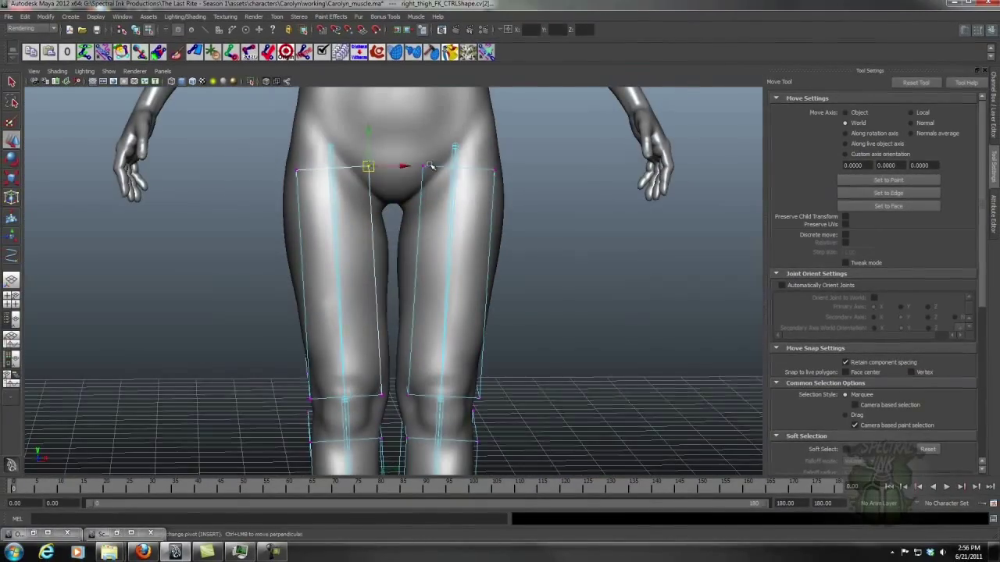
{"action": "left_click_drag", "start_coordinate": [377, 72], "coordinate": [289, 125]}
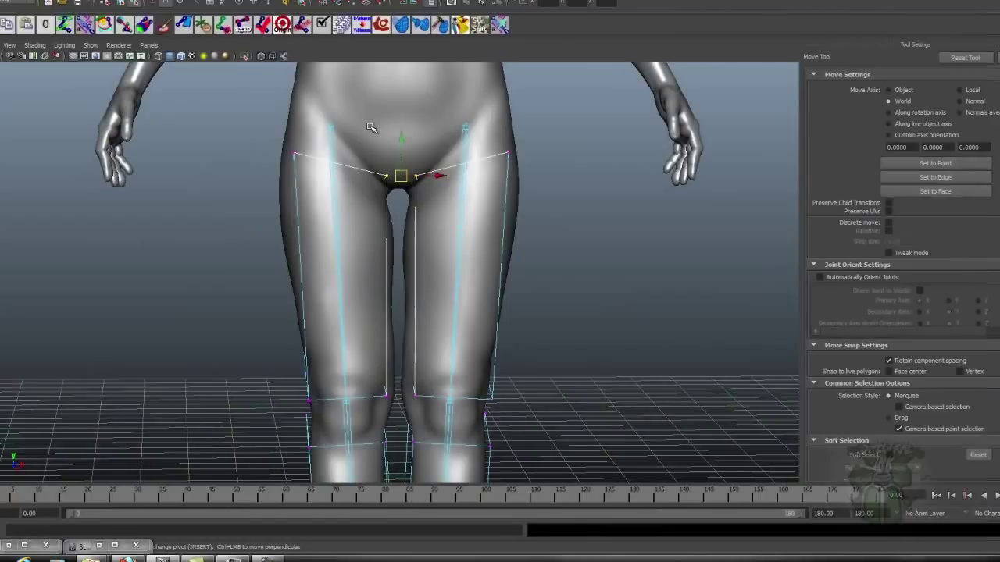
Scale the thigh cubes' outer top vertices symmetrically to fit the outside of the hips
{"action": "left_click_drag", "start_coordinate": [477, 141], "coordinate": [521, 142], "text": "alt"}
{"action": "left_click_drag", "start_coordinate": [521, 142], "coordinate": [282, 165]}
{"action": "key", "text": "r"}
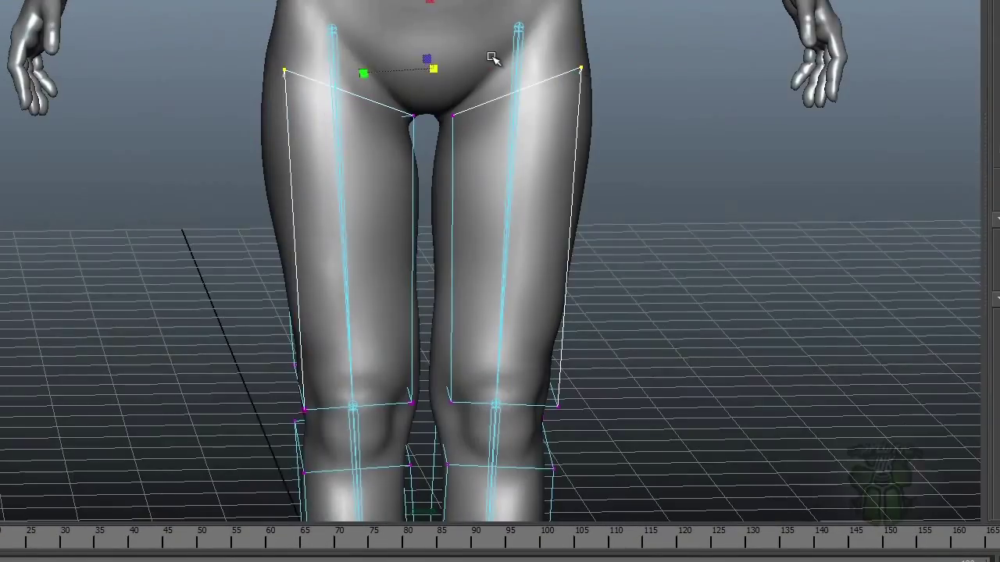
{"action": "left_click_drag", "start_coordinate": [446, 148], "coordinate": [301, 133], "text": "alt"}
{"action": "left_click_drag", "start_coordinate": [301, 156], "coordinate": [452, 195], "text": "alt"}
Scale the inner and outer bottom vertices of both knee cubes to fit closely around the lower legs above the ankles
{"action": "middle_click_drag", "start_coordinate": [451, 319], "coordinate": [451, 179], "text": "alt"}
{"action": "middle_click_drag", "start_coordinate": [468, 359], "coordinate": [425, 172], "text": "alt"}
{"action": "scroll", "coordinate": [425, 234], "scroll_direction": "up", "scroll_amount": 1}
{"action": "left_click_drag", "start_coordinate": [379, 336], "coordinate": [430, 394]}
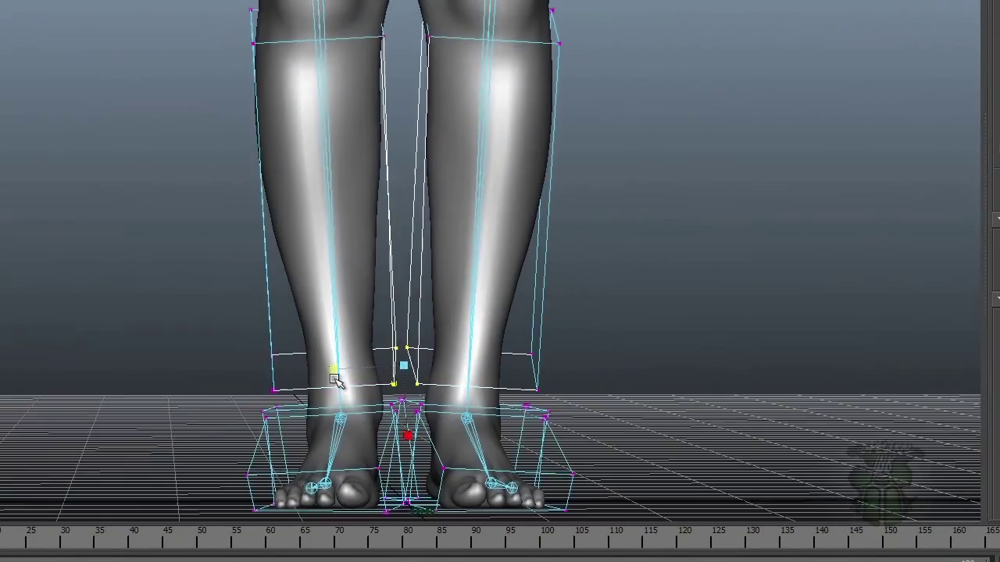
{"action": "left_click_drag", "start_coordinate": [252, 373], "coordinate": [367, 367], "text": "alt"}
{"action": "left_click_drag", "start_coordinate": [539, 373], "coordinate": [494, 335]}
Scale the ankle cubes' side vertices symmetrically to narrow the boxes around both feet
{"action": "left_click_drag", "start_coordinate": [509, 274], "coordinate": [547, 269], "text": "alt"}
{"action": "left_click_drag", "start_coordinate": [218, 265], "coordinate": [258, 301], "text": "shift"}
{"action": "left_click_drag", "start_coordinate": [339, 274], "coordinate": [305, 328], "text": "alt"}
{"action": "left_click_drag", "start_coordinate": [469, 295], "coordinate": [576, 355]}
{"action": "left_click_drag", "start_coordinate": [219, 342], "coordinate": [264, 296], "text": "shift"}
{"action": "left_click_drag", "start_coordinate": [334, 320], "coordinate": [289, 328], "text": "alt"}
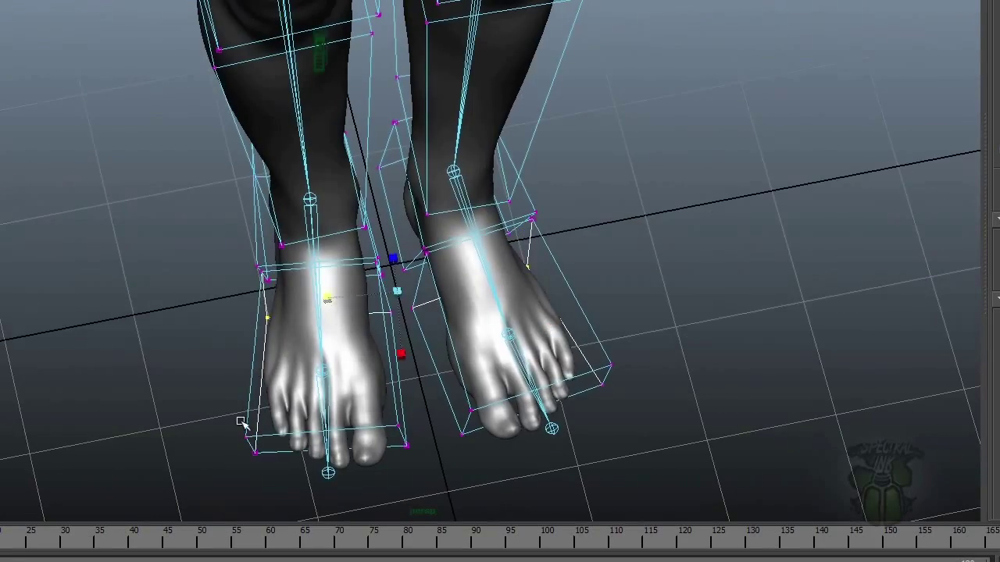
Reposition the ankle cubes' top front vertices and the toe cubes' rear vertices to follow the top of the feet
{"action": "left_click_drag", "start_coordinate": [242, 422], "coordinate": [480, 298], "text": "alt"}
{"action": "left_click", "coordinate": [480, 298]}
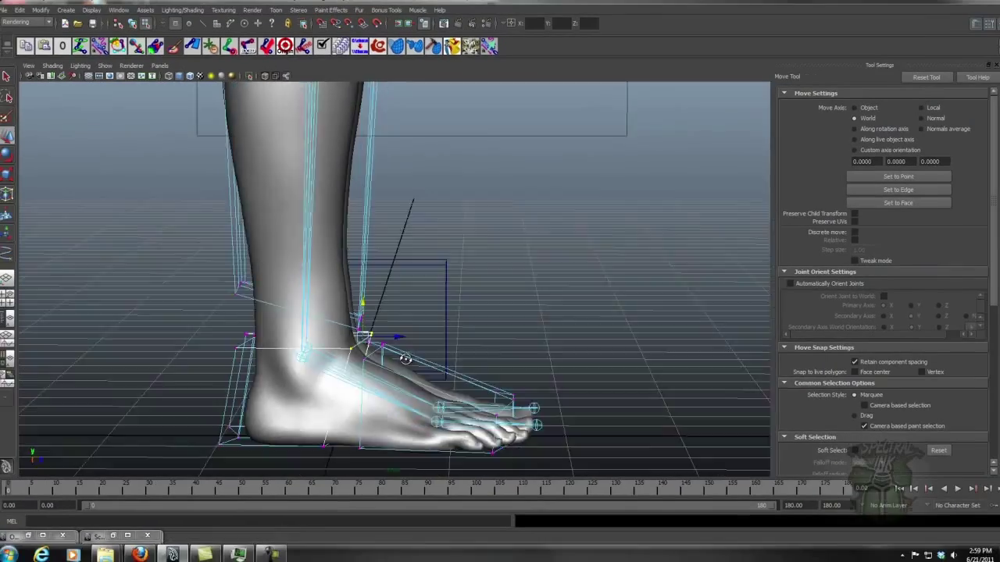
{"action": "key", "text": "space"}
{"action": "left_click_drag", "start_coordinate": [560, 395], "coordinate": [506, 336]}
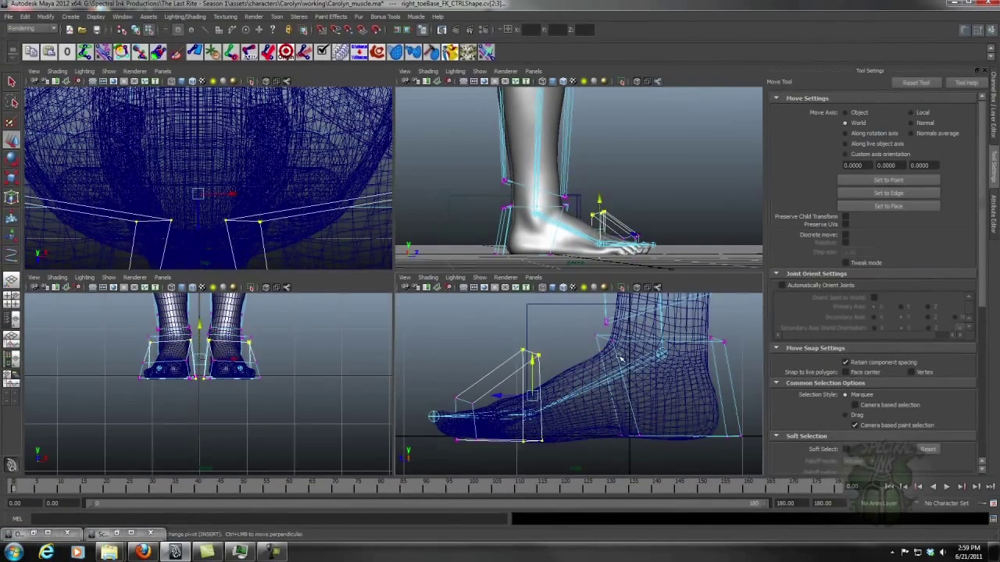
{"action": "left_click_drag", "start_coordinate": [544, 373], "coordinate": [485, 400]}
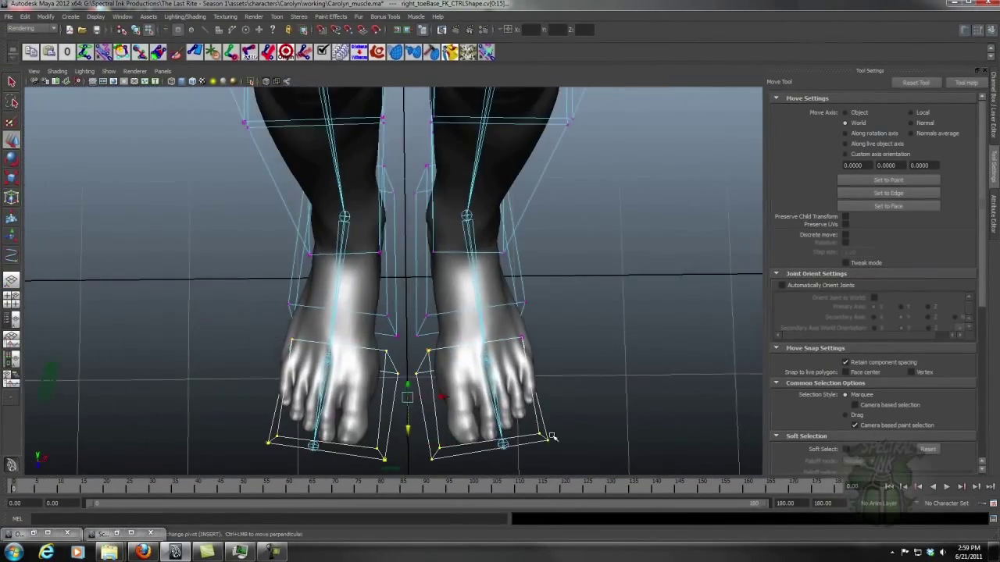
Scale the toe cubes' vertices and move their front inner vertices forward so the boxes enclose the toes
{"action": "key", "text": "r"}
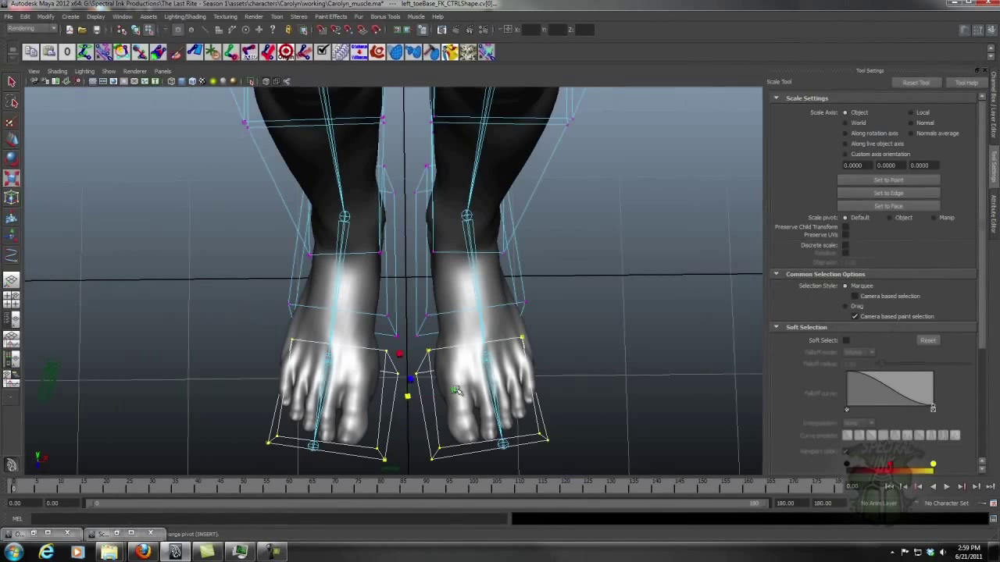
{"action": "left_click", "coordinate": [12, 141]}
{"action": "scroll", "coordinate": [409, 459], "scroll_direction": "down", "scroll_amount": 1}
{"action": "left_click_drag", "start_coordinate": [409, 463], "coordinate": [409, 459]}
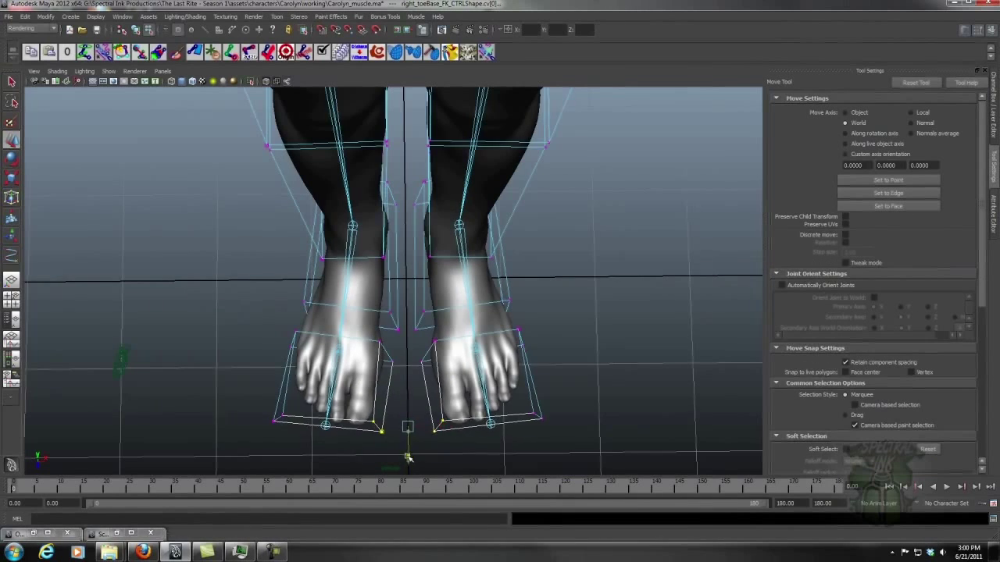
{"action": "left_click_drag", "start_coordinate": [406, 424], "coordinate": [477, 309], "text": "alt"}
{"action": "key", "text": "r"}
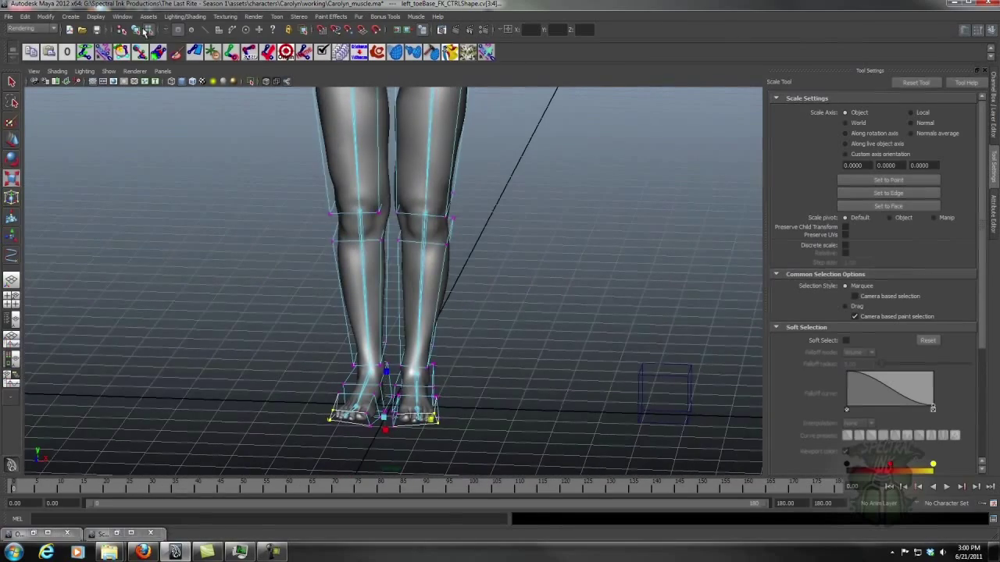
Return to object mode and select the left leg's FK controls from the toes up to the thigh
{"action": "left_click", "coordinate": [136, 30]}
{"action": "left_click_drag", "start_coordinate": [406, 283], "coordinate": [469, 234], "text": "alt"}
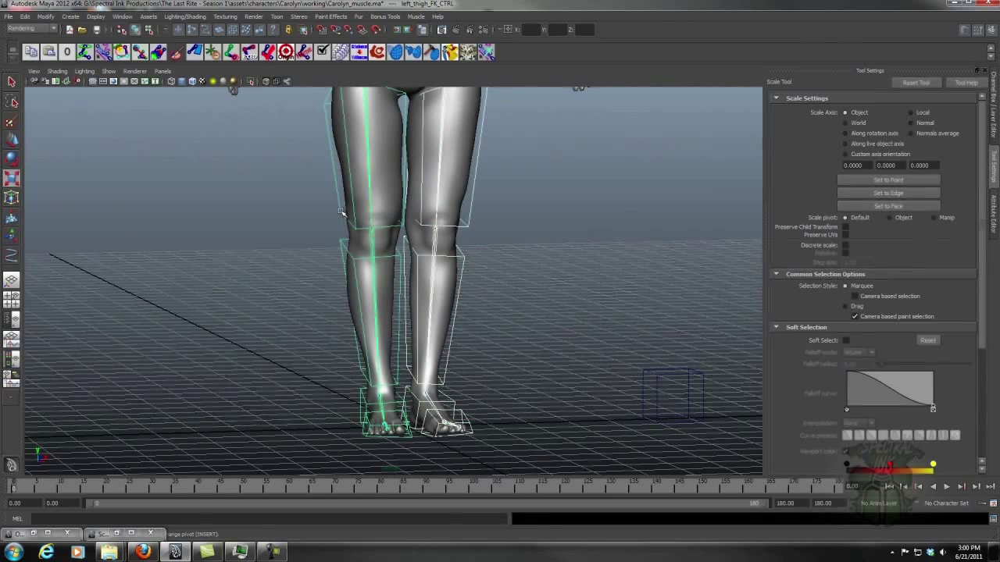
{"action": "left_click", "coordinate": [473, 256]}
{"action": "left_click_drag", "start_coordinate": [473, 256], "coordinate": [434, 377], "text": "alt"}
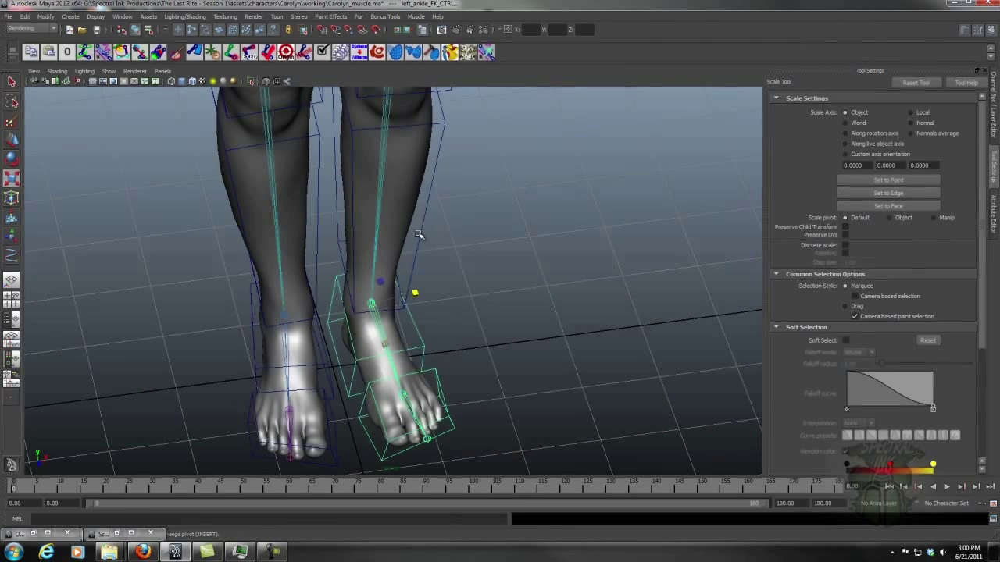
{"action": "right_click_drag", "start_coordinate": [548, 231], "coordinate": [484, 221], "text": "alt"}
{"action": "middle_click_drag", "start_coordinate": [469, 212], "coordinate": [483, 266], "text": "alt"}
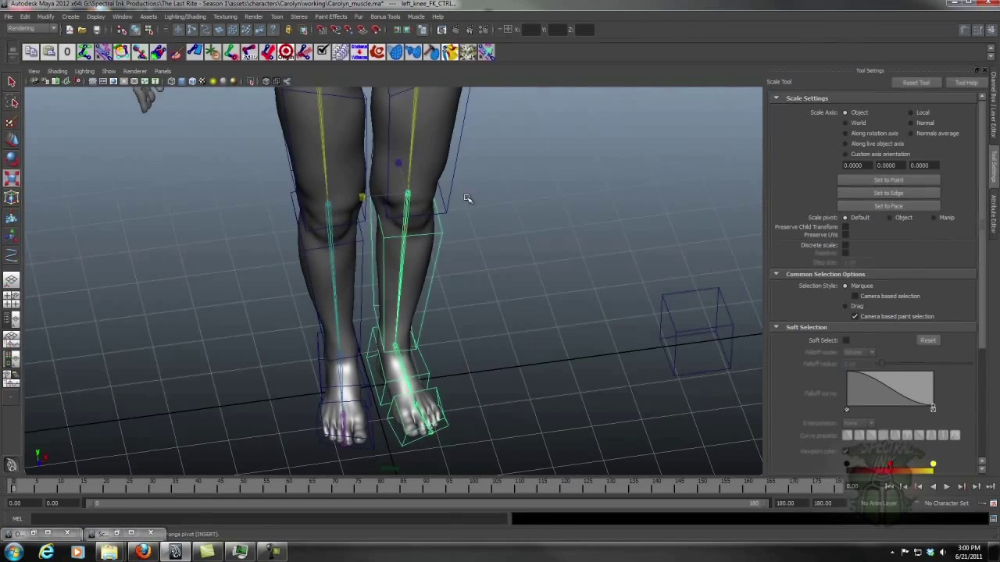
{"action": "key", "text": "Up"}
Add the right leg's FK controls to the selection, from the toe base up to the thigh
{"action": "right_click_drag", "start_coordinate": [512, 205], "coordinate": [421, 187], "text": "alt"}
{"action": "middle_click_drag", "start_coordinate": [364, 267], "coordinate": [357, 211], "text": "alt"}
{"action": "right_click_drag", "start_coordinate": [357, 212], "coordinate": [396, 353], "text": "alt"}
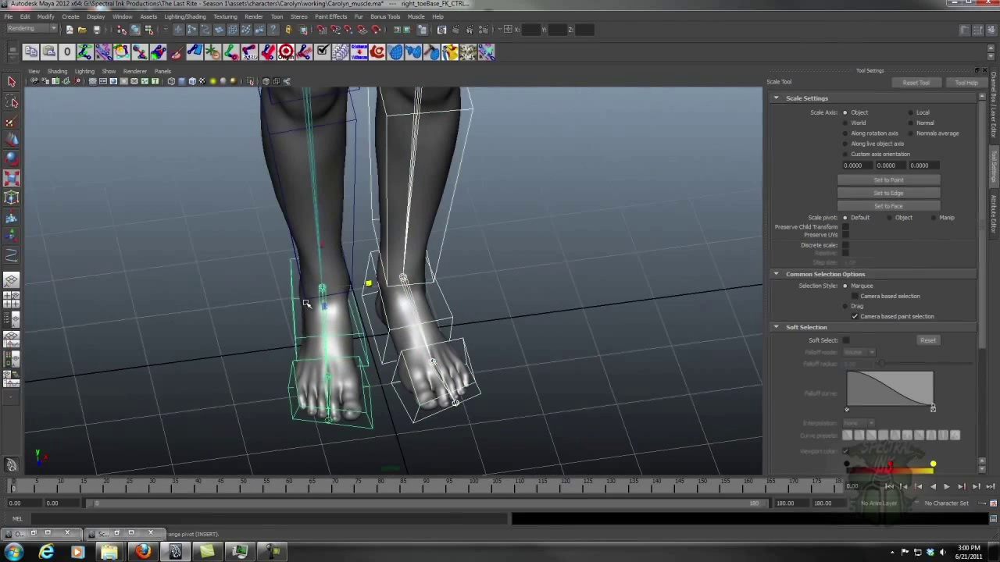
{"action": "right_click_drag", "start_coordinate": [552, 233], "coordinate": [424, 263], "text": "alt"}
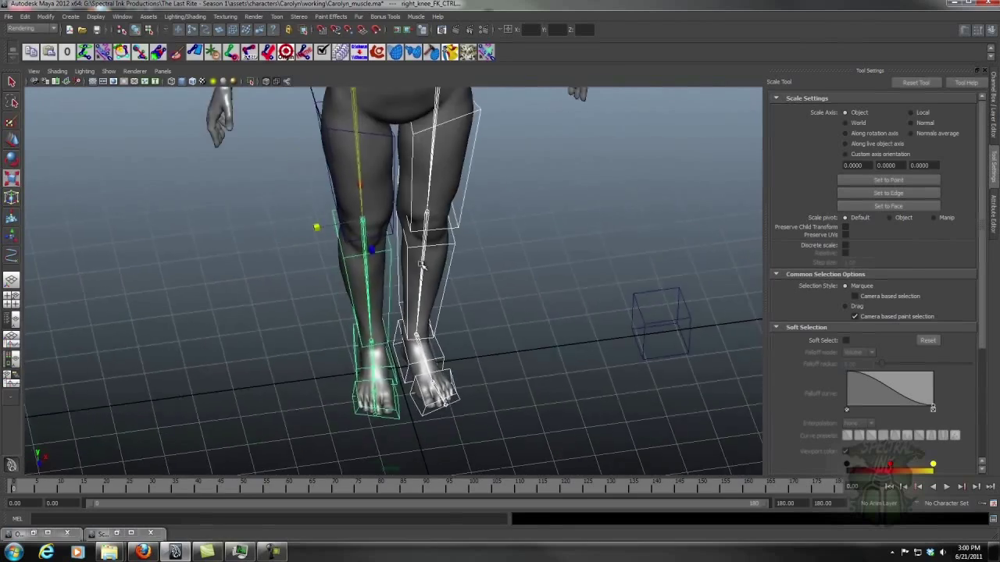
{"action": "left_click_drag", "start_coordinate": [424, 263], "coordinate": [350, 218], "text": "alt"}
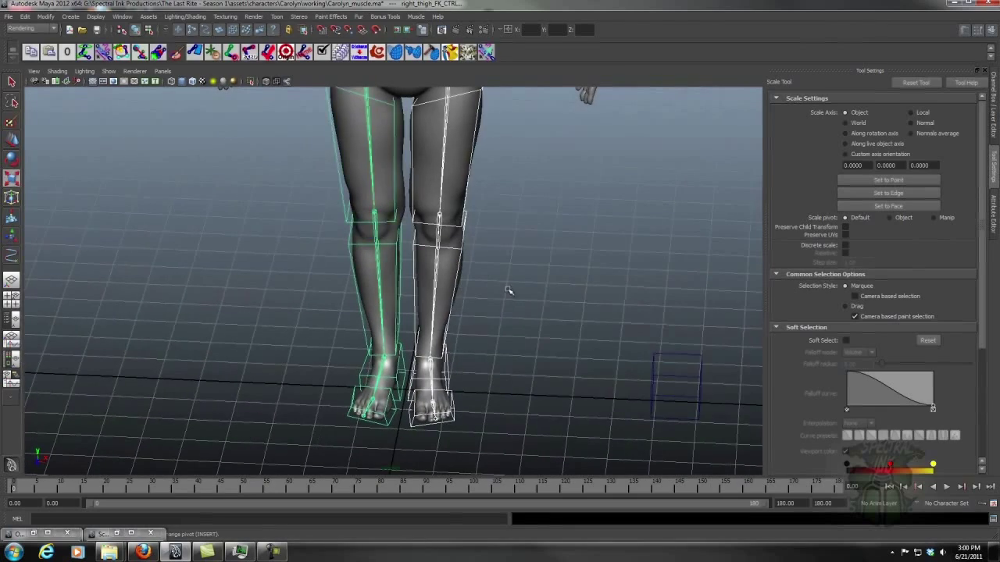
{"action": "left_click_drag", "start_coordinate": [508, 289], "coordinate": [508, 245], "text": "alt"}
Show the channel values, select both thigh FK controls and zero them out with parent zero groups
{"action": "left_click", "coordinate": [993, 127]}
{"action": "left_click", "coordinate": [508, 246]}
{"action": "left_click_drag", "start_coordinate": [571, 245], "coordinate": [639, 232], "text": "alt"}
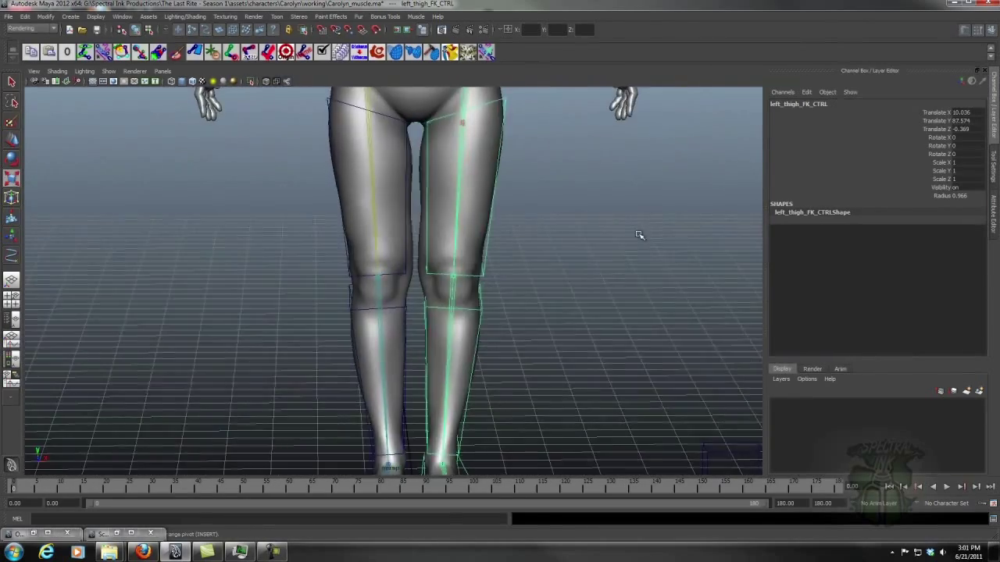
{"action": "left_click_drag", "start_coordinate": [469, 201], "coordinate": [309, 304], "text": "alt"}
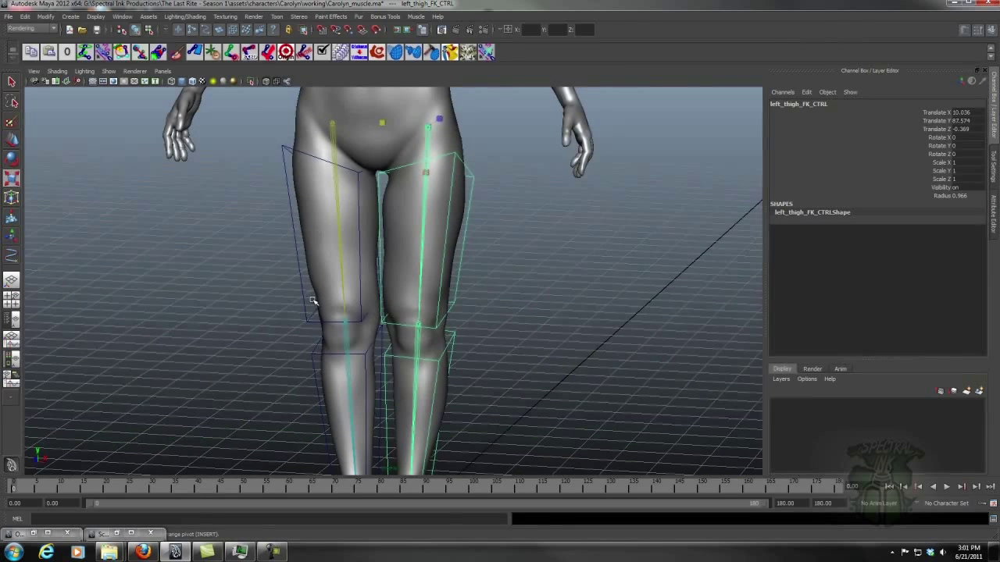
{"action": "left_click", "coordinate": [312, 301]}
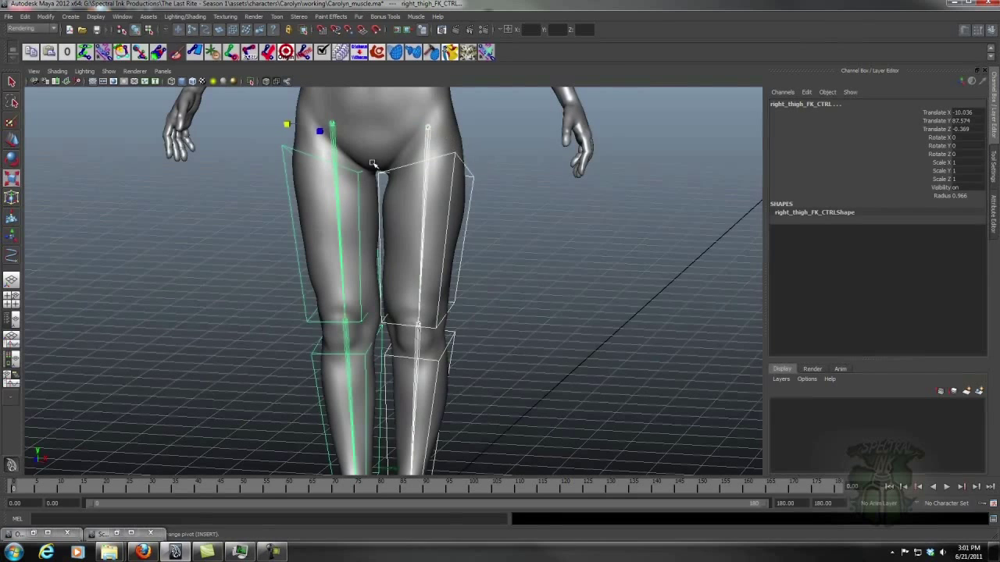
{"action": "left_click", "coordinate": [67, 51]}
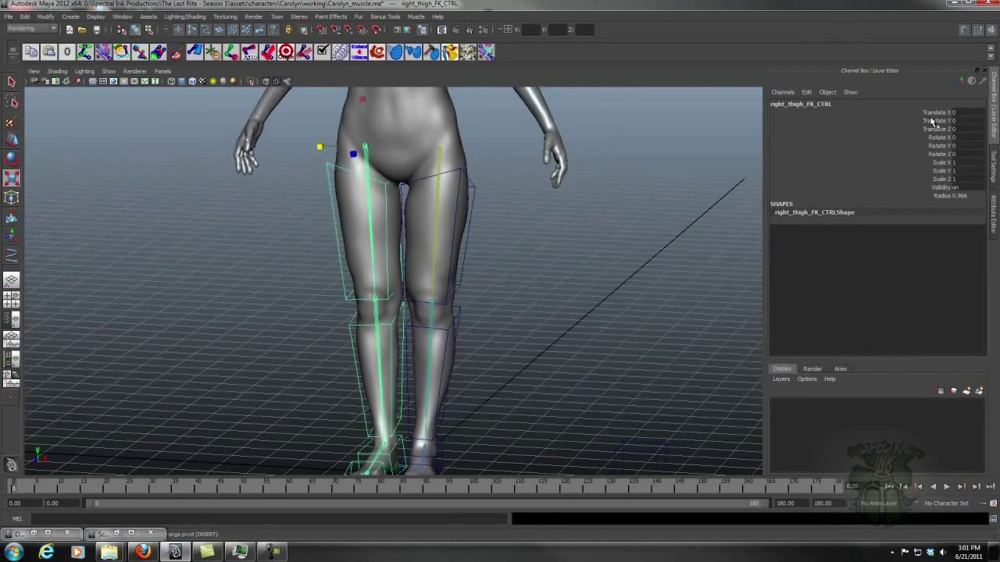
Open the Outliner and compare the channel values of left_thigh_FK_CTRLZero and its child left_thigh_FK_CTRL
{"action": "left_click", "coordinate": [473, 192]}
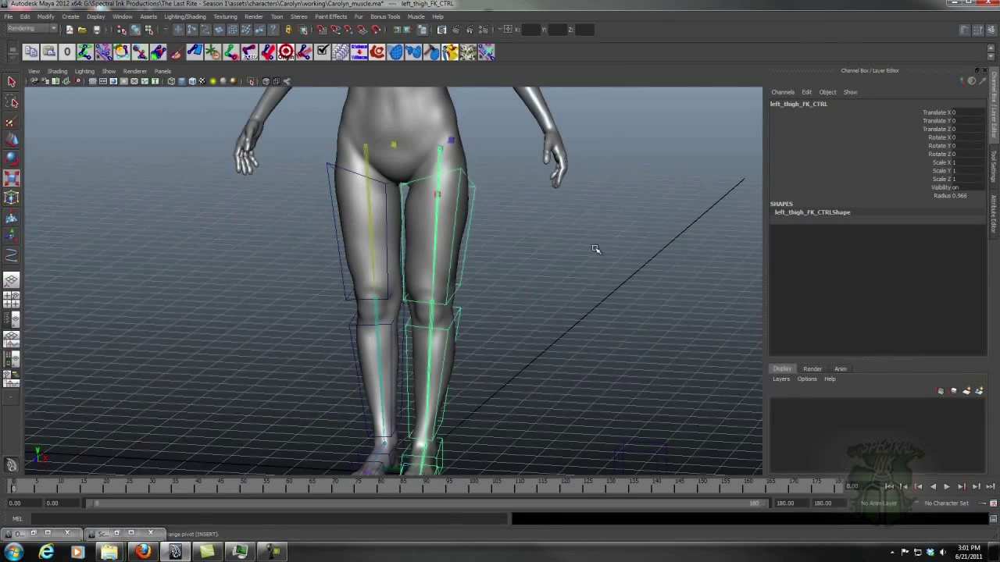
{"action": "left_click", "coordinate": [38, 536]}
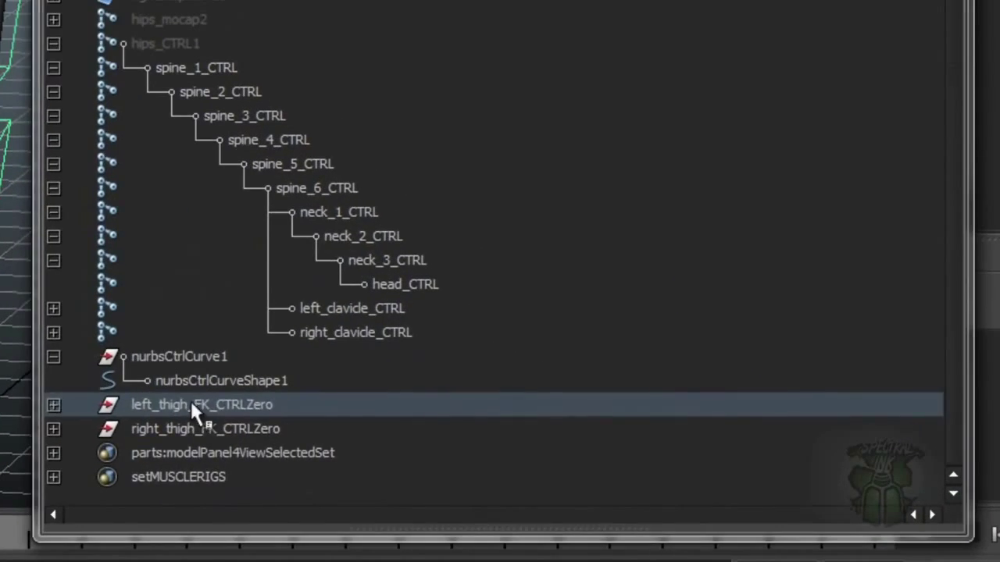
{"action": "left_click", "coordinate": [190, 402]}
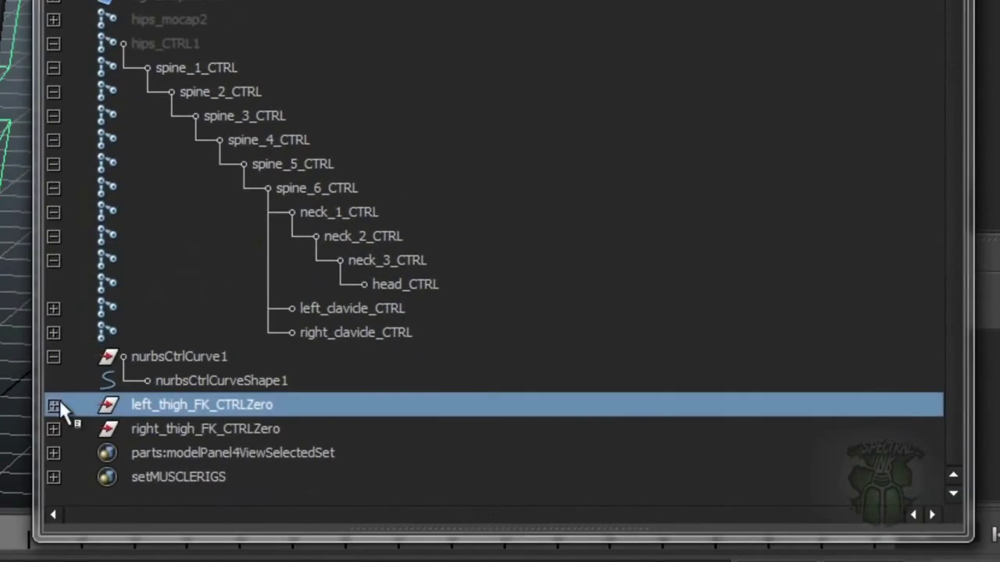
{"action": "left_click", "coordinate": [53, 405]}
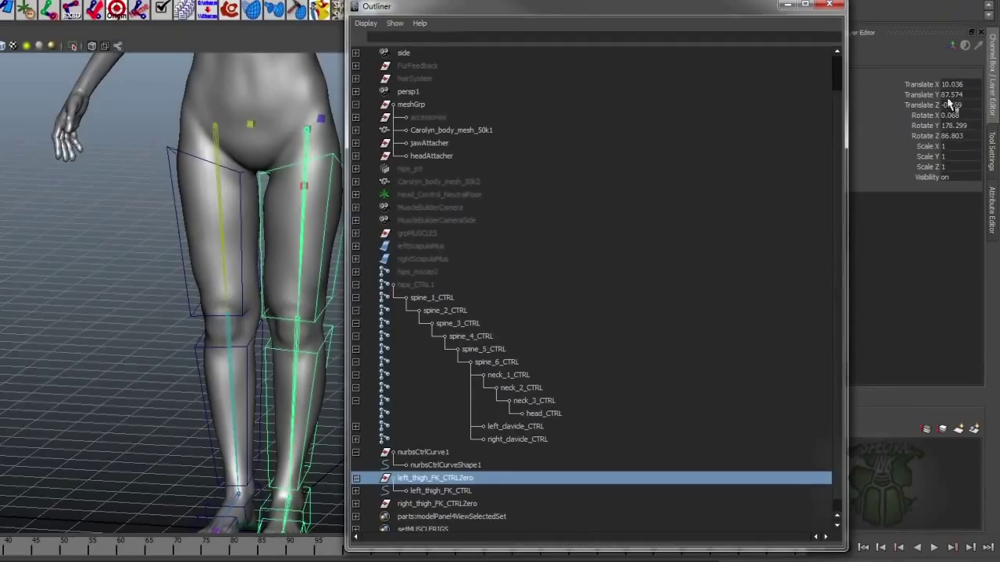
{"action": "left_click", "coordinate": [456, 492]}
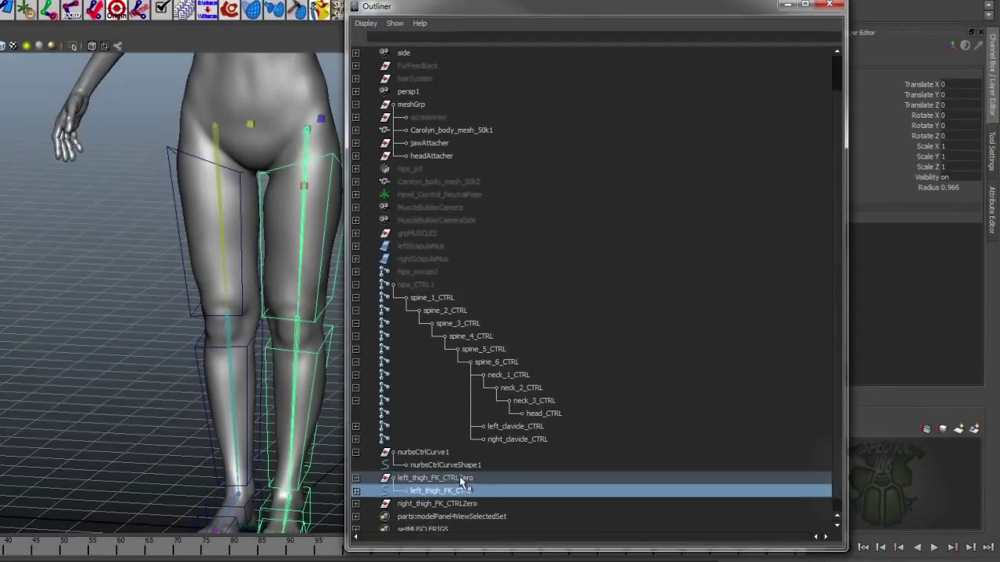
{"action": "left_click", "coordinate": [460, 478]}
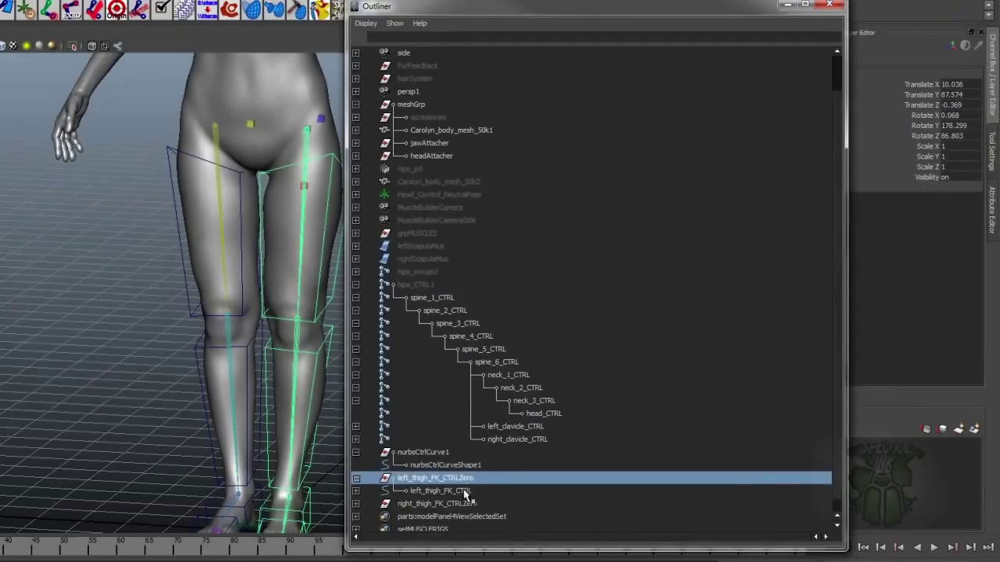
{"action": "left_click_drag", "start_coordinate": [846, 414], "coordinate": [699, 418]}
{"action": "left_click", "coordinate": [471, 492]}
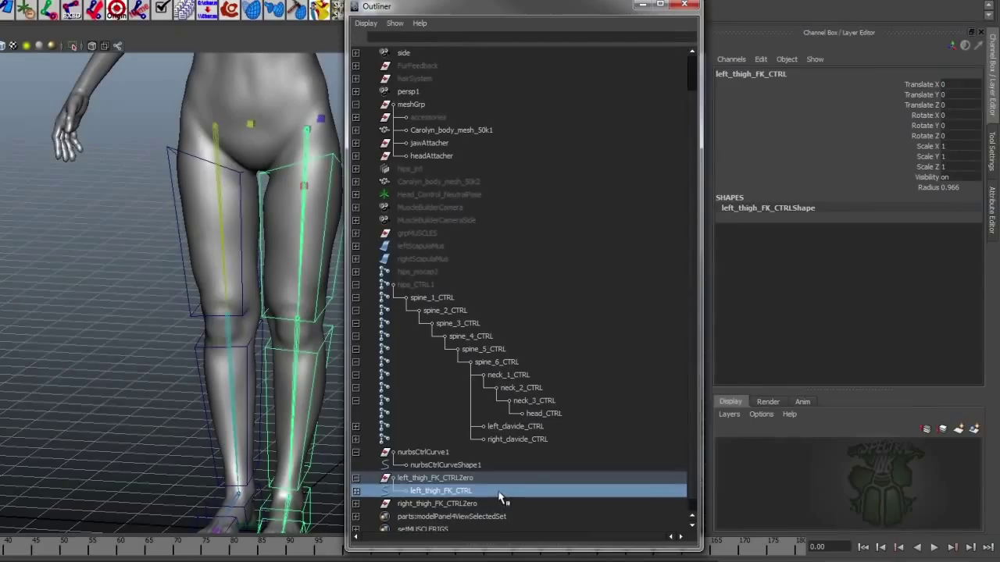
{"action": "left_click", "coordinate": [459, 479]}
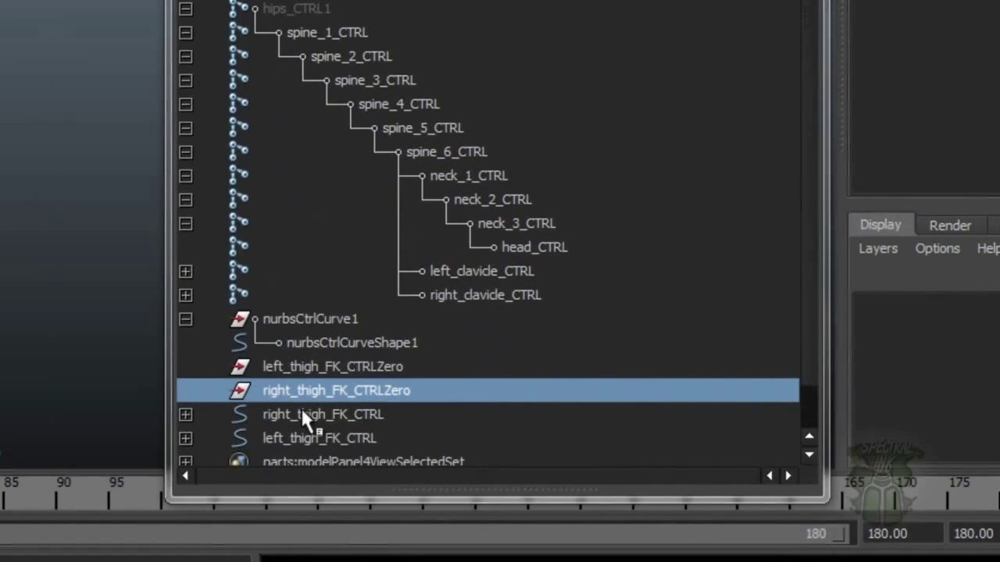
Compare the thigh FK controls with their separate zero groups, examining the right zero group's position and channel values
{"action": "left_click", "coordinate": [305, 415]}
{"action": "left_click", "coordinate": [316, 438], "text": "shift"}
{"action": "left_click", "coordinate": [316, 366]}
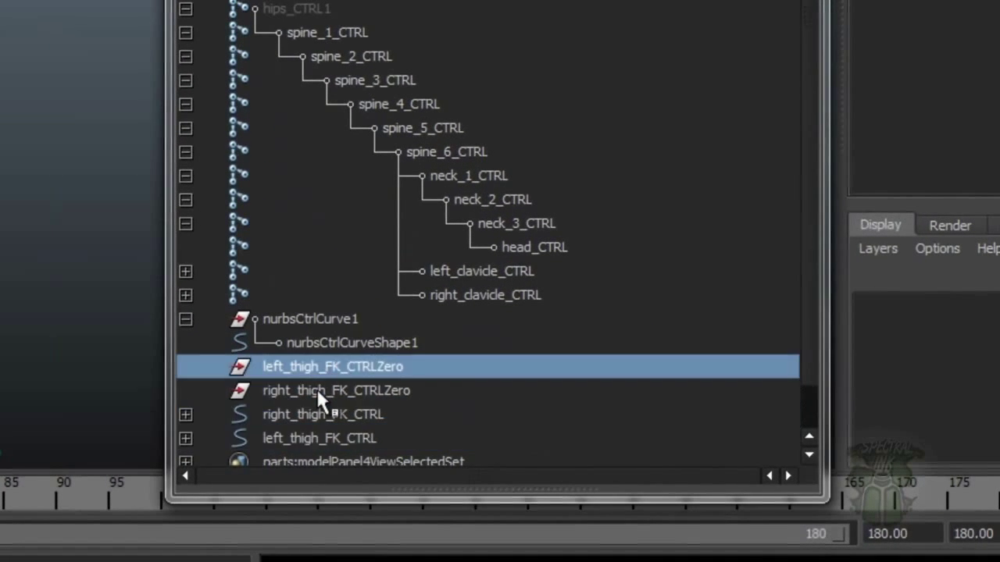
{"action": "left_click", "coordinate": [316, 390]}
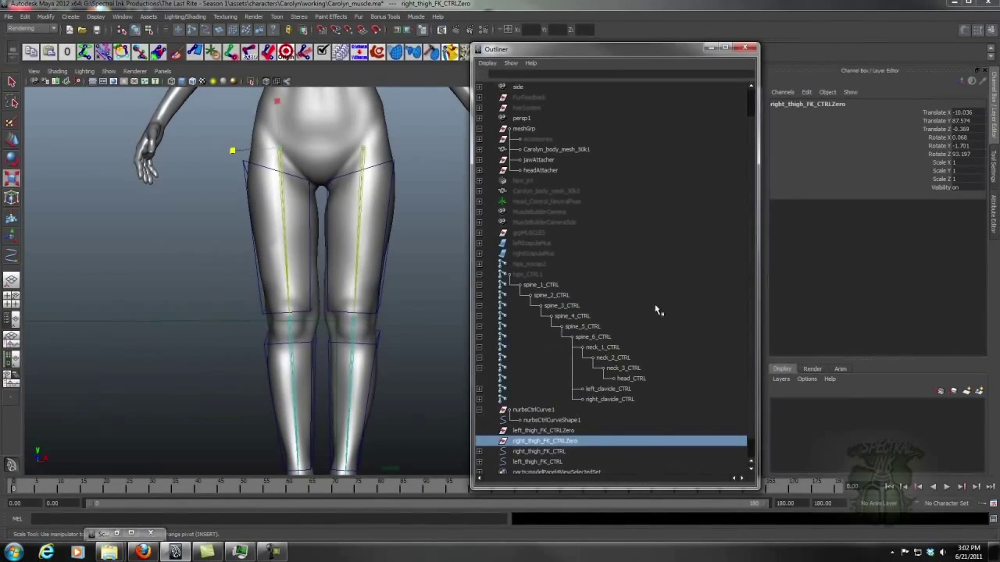
{"action": "left_click", "coordinate": [12, 142]}
{"action": "left_click_drag", "start_coordinate": [368, 296], "coordinate": [350, 300], "text": "alt"}
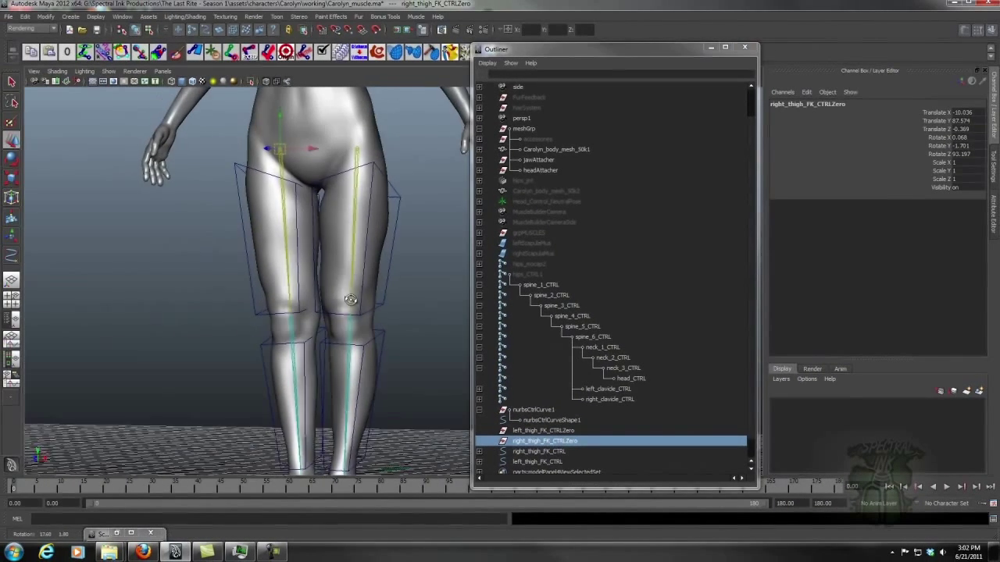
{"action": "left_click", "coordinate": [544, 452]}
{"action": "left_click", "coordinate": [551, 441]}
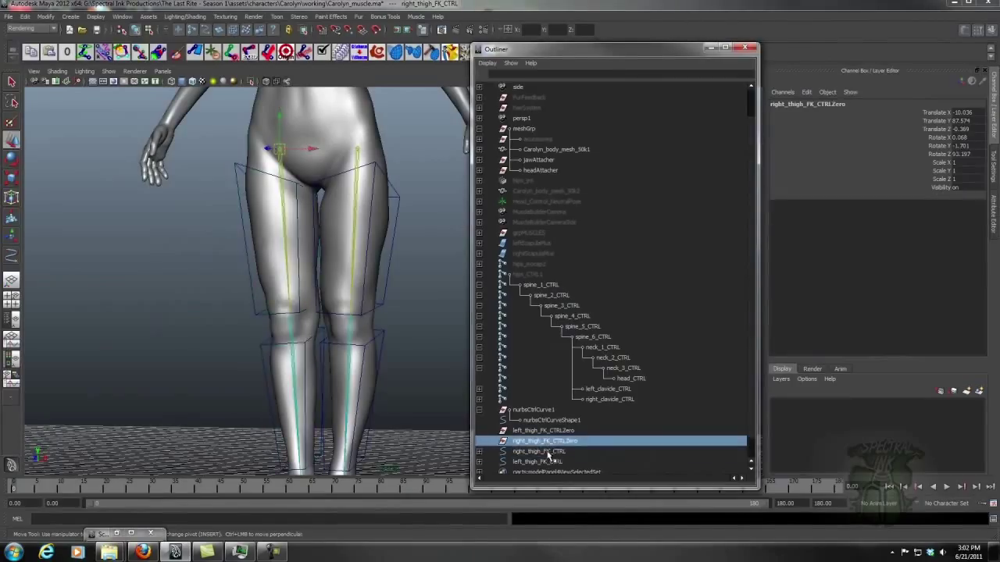
Compare the joint orient values of right_thigh_FK_CTRL with the rotation values of right_thigh_FK_CTRLZero
{"action": "left_click", "coordinate": [551, 453]}
{"action": "left_click", "coordinate": [551, 441]}
{"action": "left_click", "coordinate": [551, 451]}
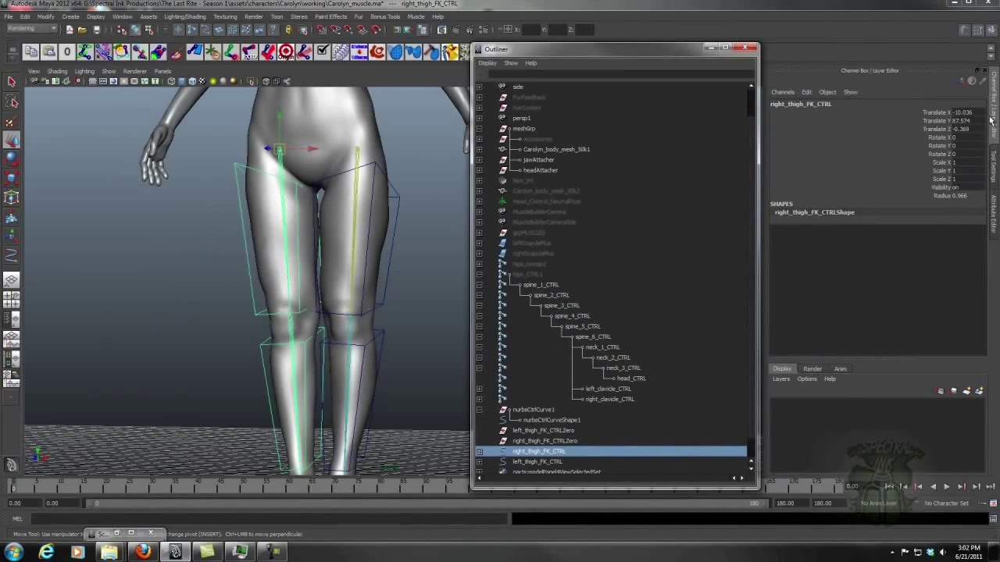
{"action": "left_click", "coordinate": [994, 210]}
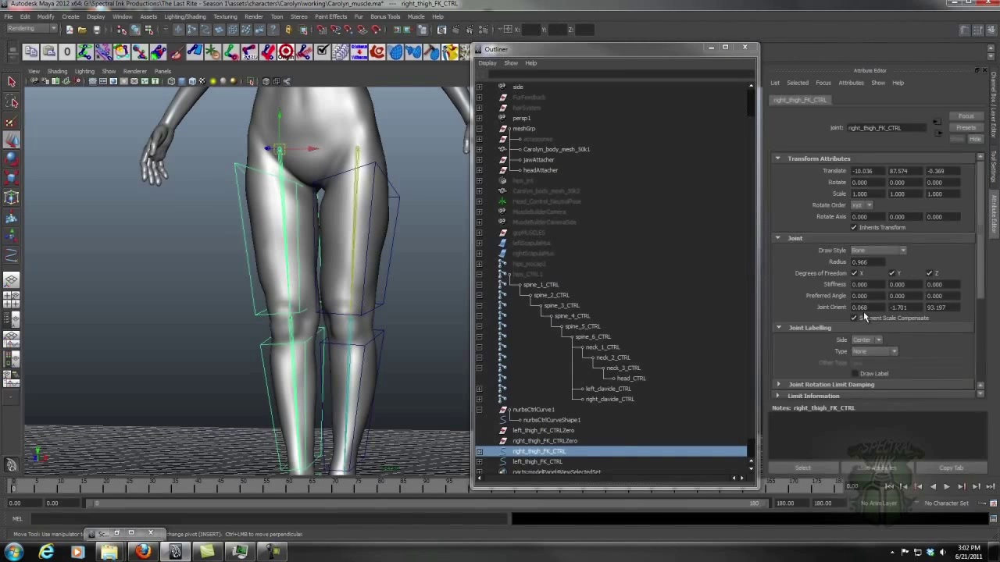
{"action": "left_click", "coordinate": [550, 441]}
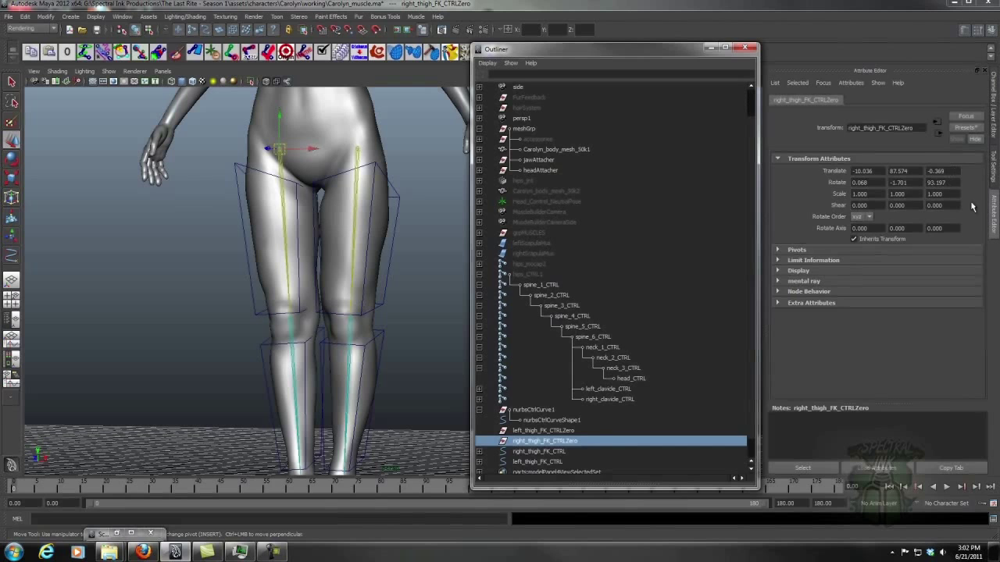
Show the channel values of right_thigh_FK_CTRLZero and examine its translate values without changing them
{"action": "left_click", "coordinate": [994, 105]}
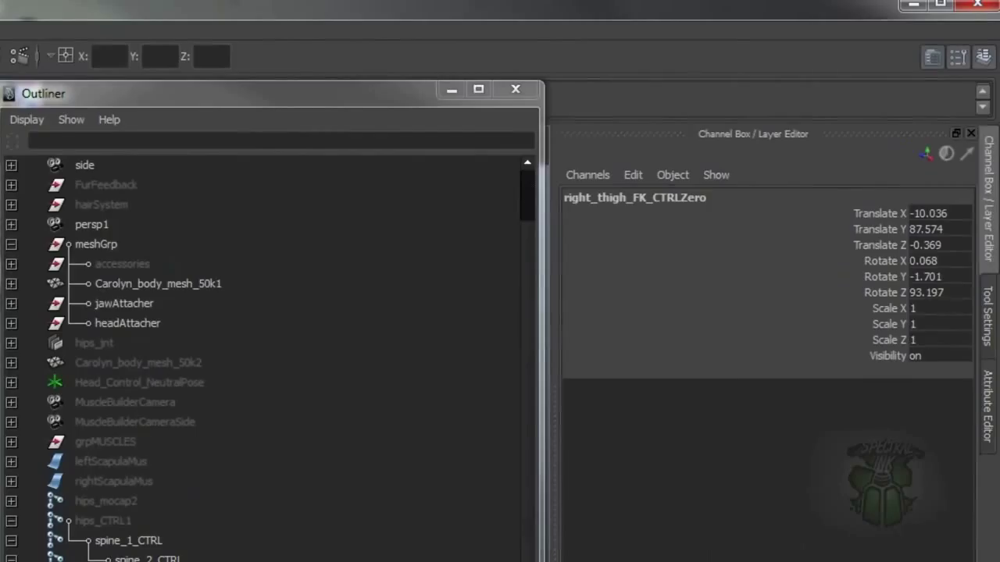
{"action": "left_click", "coordinate": [953, 211]}
{"action": "key", "text": "Tab"}
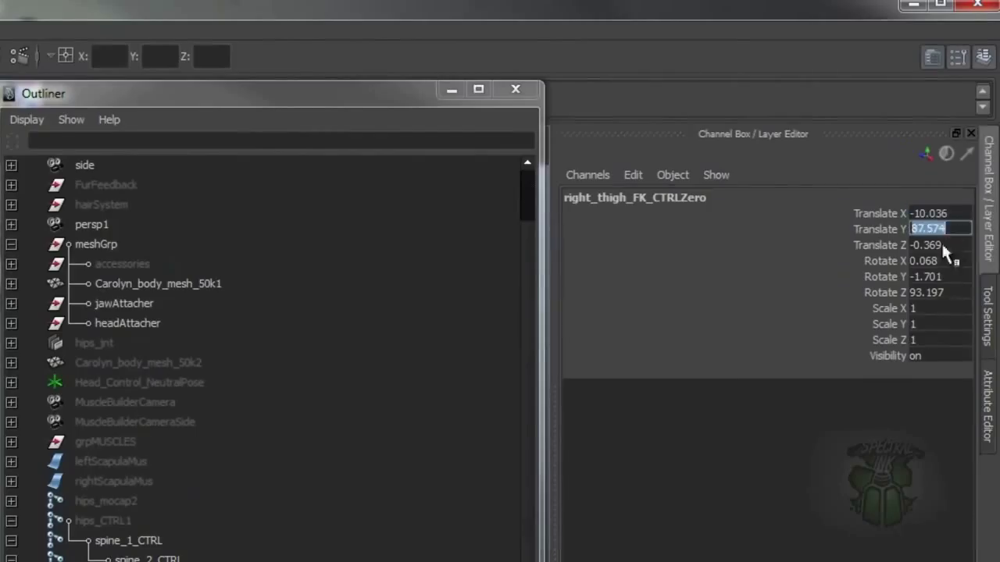
{"action": "left_click", "coordinate": [947, 246]}
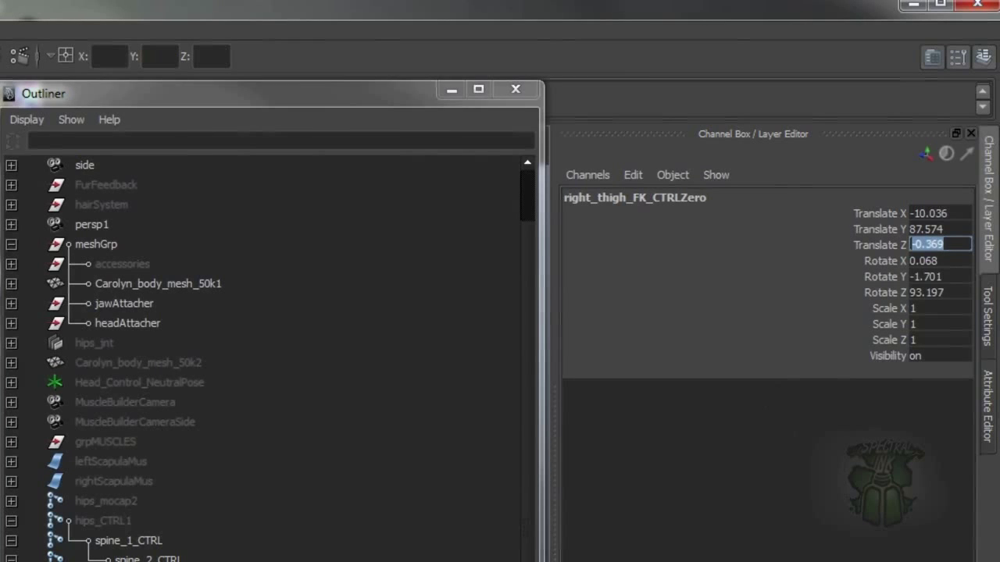
Parent right_thigh_FK_CTRL under right_thigh_FK_CTRLZero
{"action": "key", "text": "Down"}
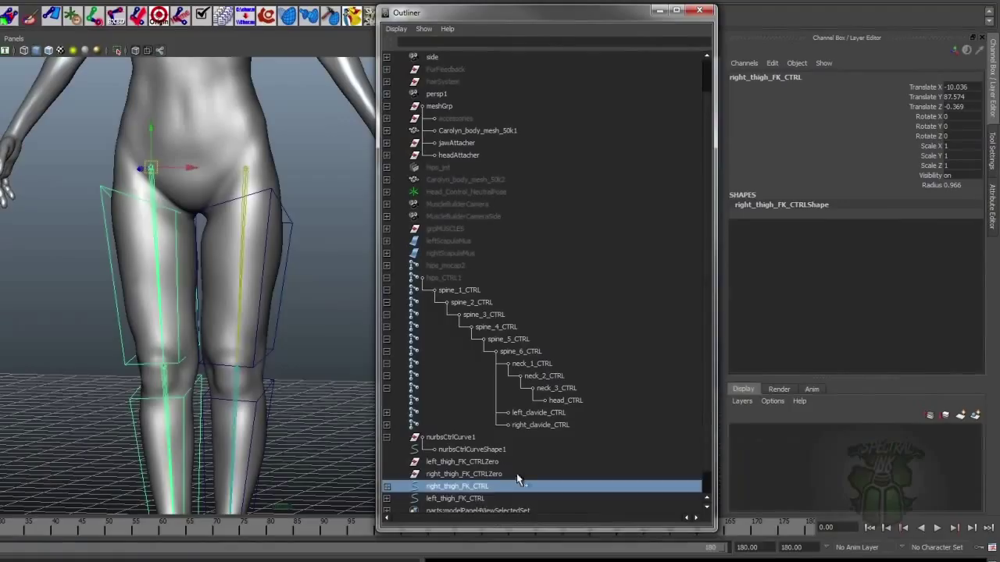
{"action": "left_click", "coordinate": [469, 473], "text": "ctrl"}
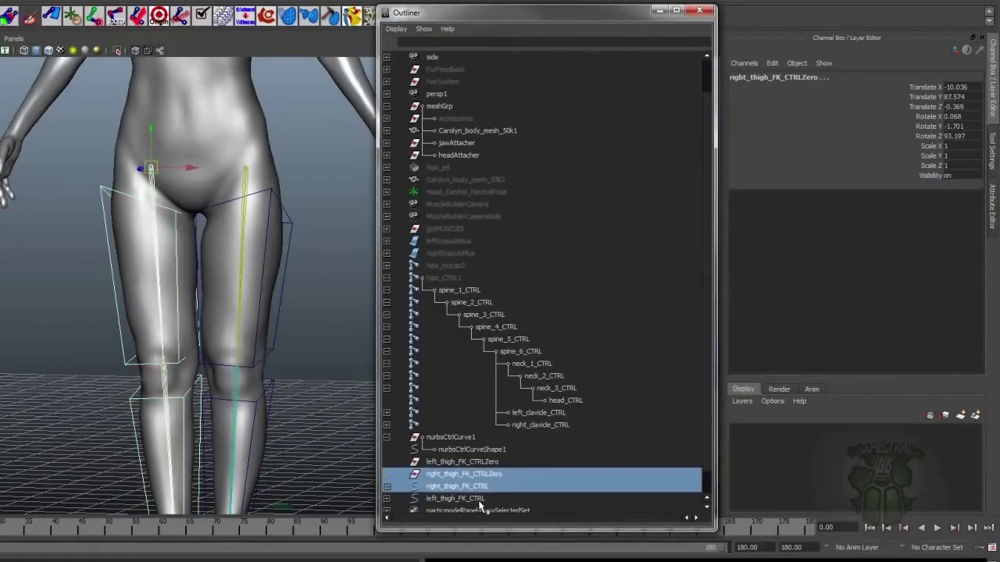
{"action": "key", "text": "p"}
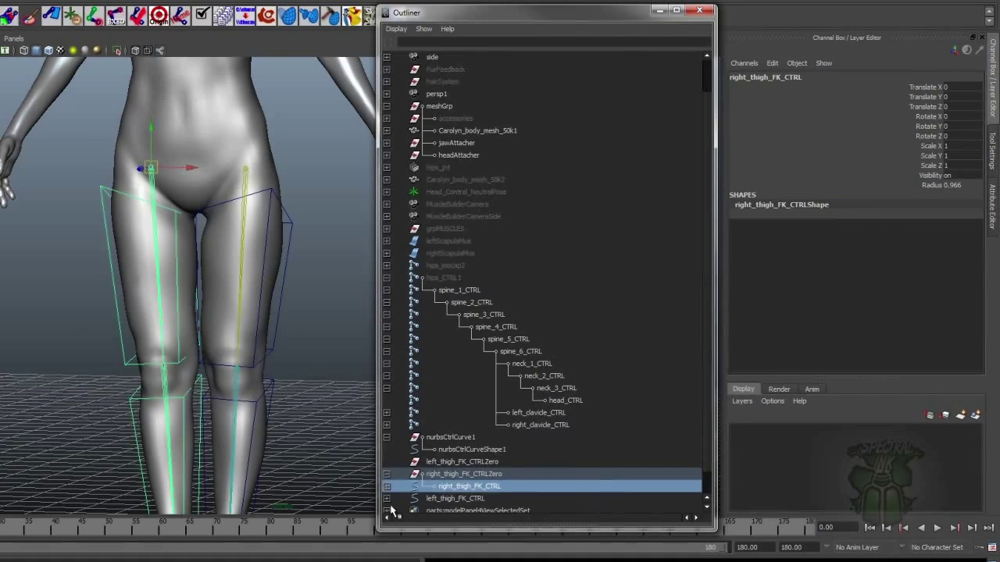
Check the right thigh's zero group, test moving its child right_thigh_FK_CTRL outward from the leg, and undo the move
{"action": "left_click", "coordinate": [465, 474]}
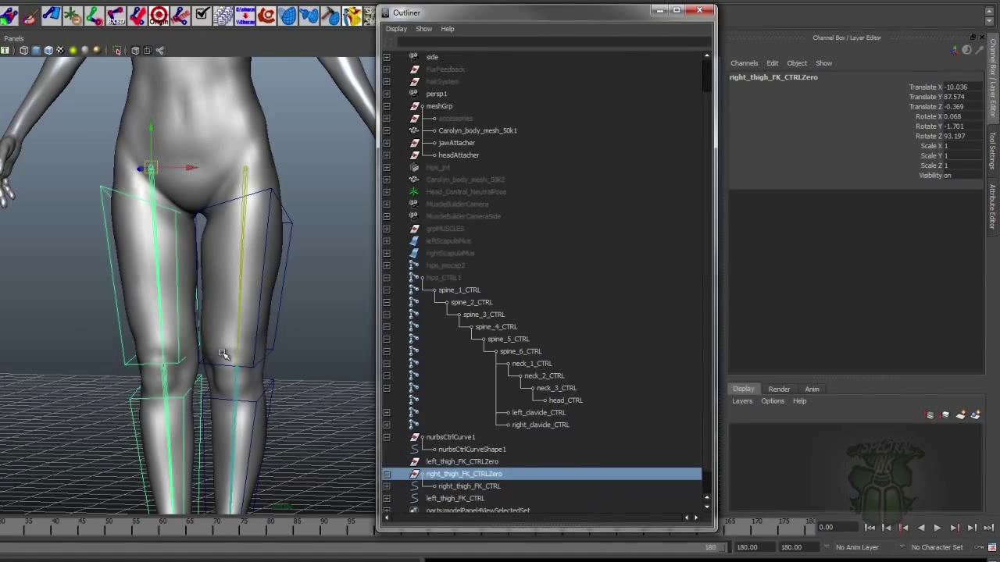
{"action": "left_click_drag", "start_coordinate": [164, 317], "coordinate": [274, 350], "text": "alt"}
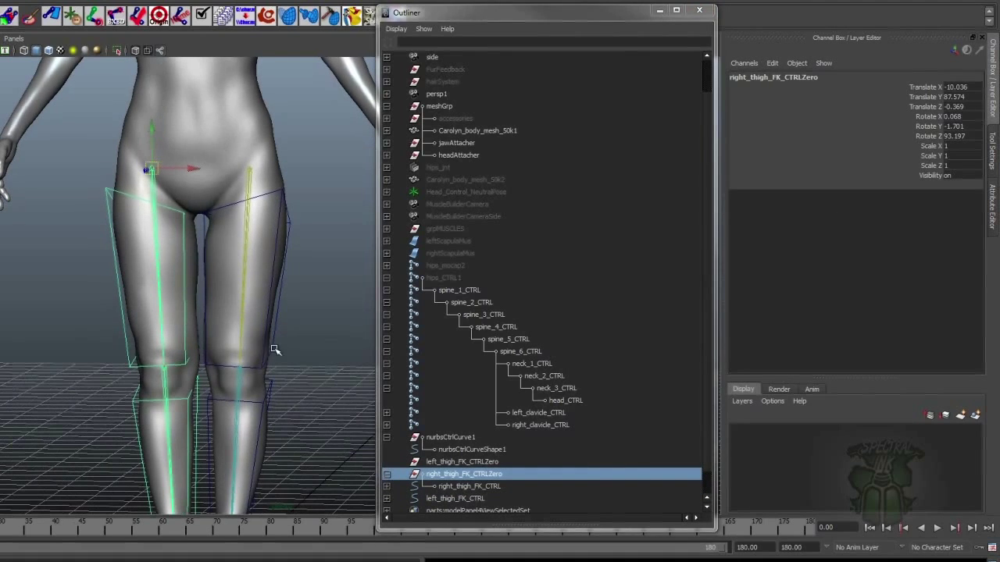
{"action": "left_click", "coordinate": [476, 487]}
{"action": "left_click_drag", "start_coordinate": [160, 170], "coordinate": [110, 172]}
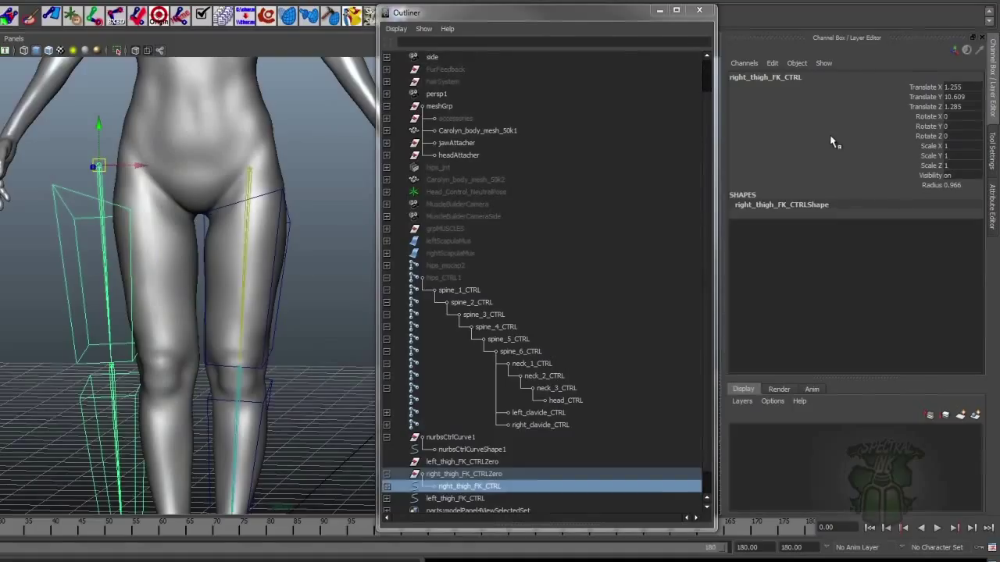
{"action": "key", "text": "ctrl+z"}
Test moving right_thigh_FK_CTRLZero outward from the leg, inspect the child control's channel values, and undo the move
{"action": "left_click", "coordinate": [468, 474]}
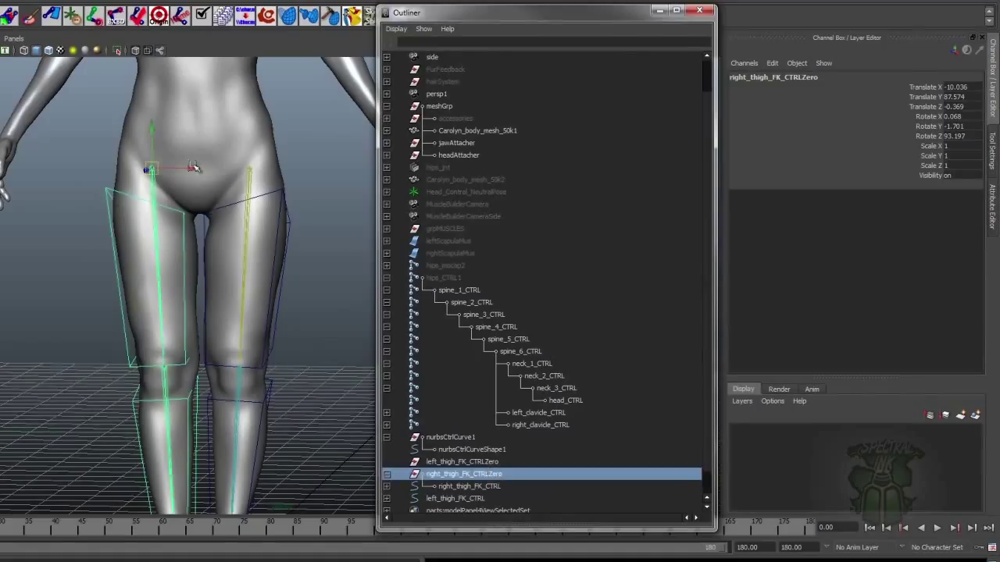
{"action": "key", "text": "Down"}
{"action": "key", "text": "Up"}
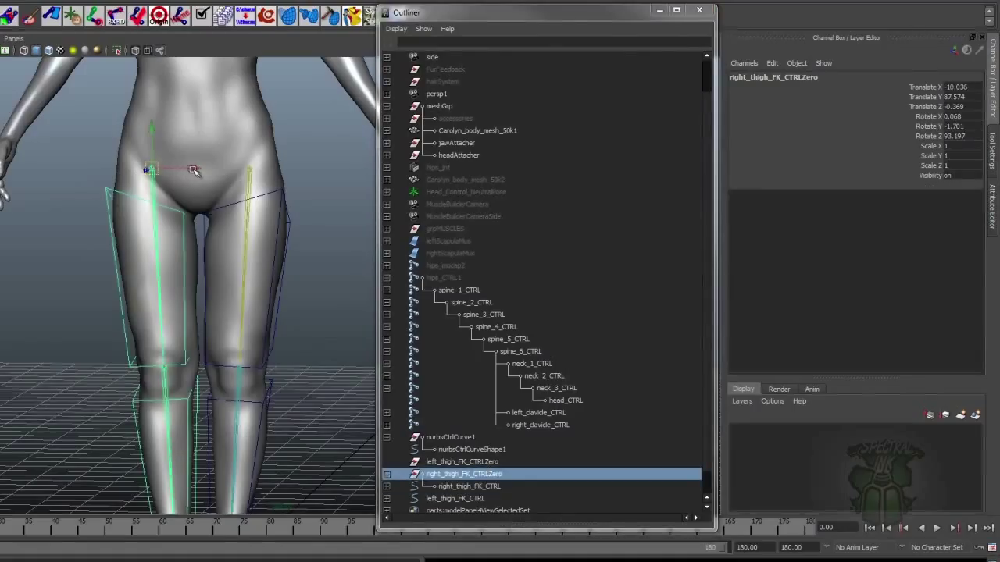
{"action": "left_click_drag", "start_coordinate": [195, 168], "coordinate": [108, 170]}
{"action": "left_click", "coordinate": [493, 486]}
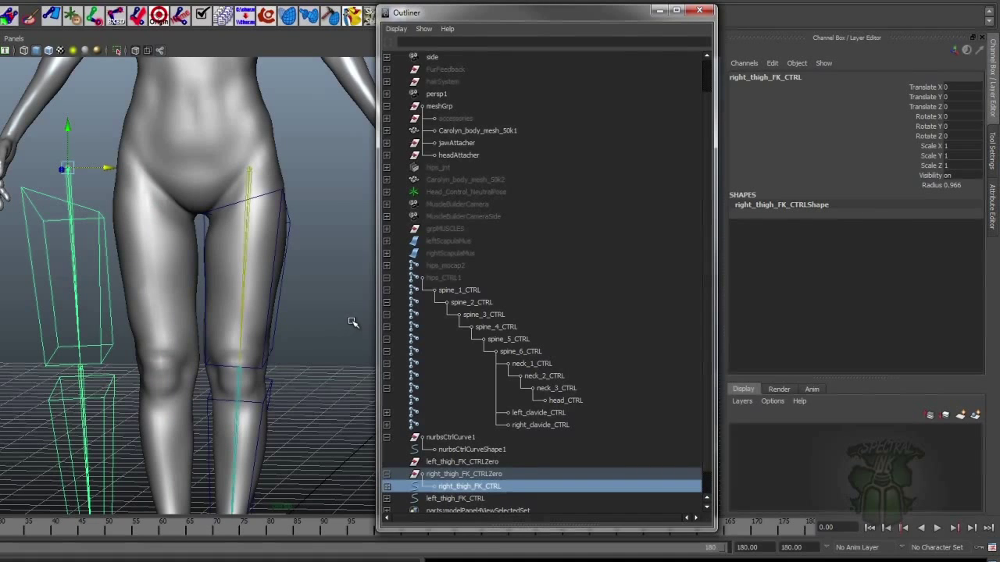
{"action": "left_click_drag", "start_coordinate": [344, 322], "coordinate": [334, 310], "text": "alt"}
{"action": "key", "text": "ctrl+z"}
{"action": "key", "text": "ctrl+z"}
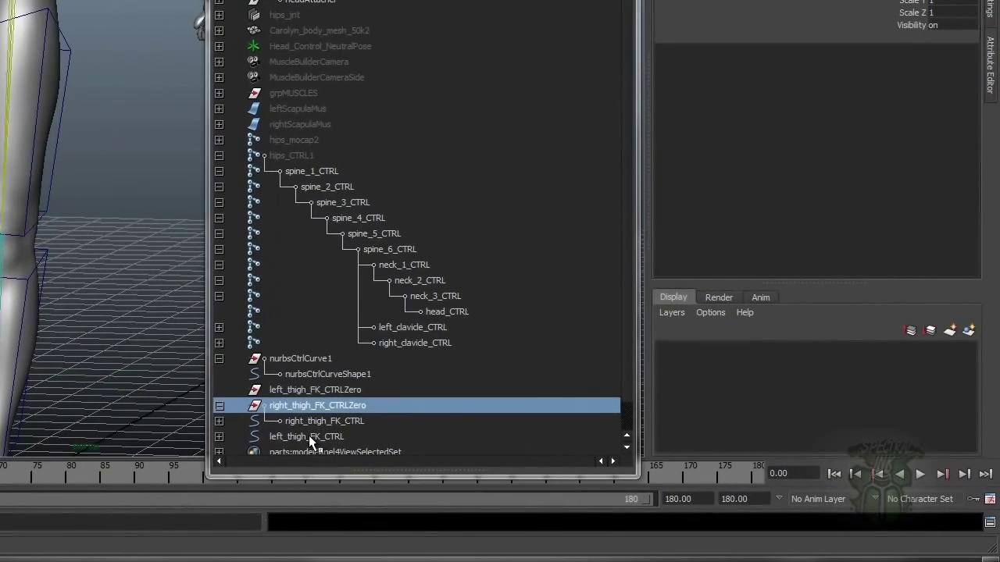
Parent left_thigh_FK_CTRL under left_thigh_FK_CTRLZero
{"action": "left_click", "coordinate": [456, 490]}
{"action": "left_click", "coordinate": [328, 392], "text": "ctrl"}
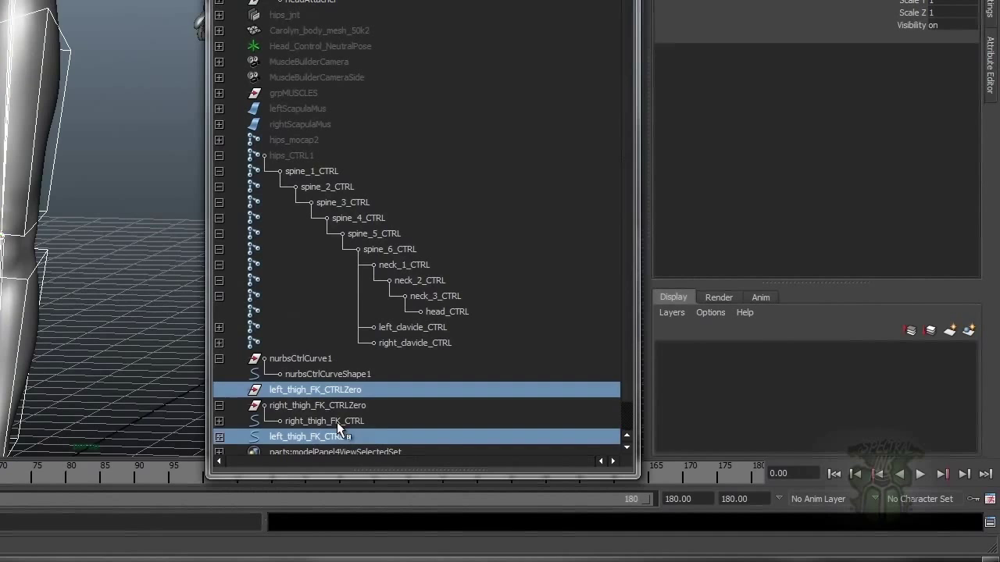
{"action": "key", "text": "p"}
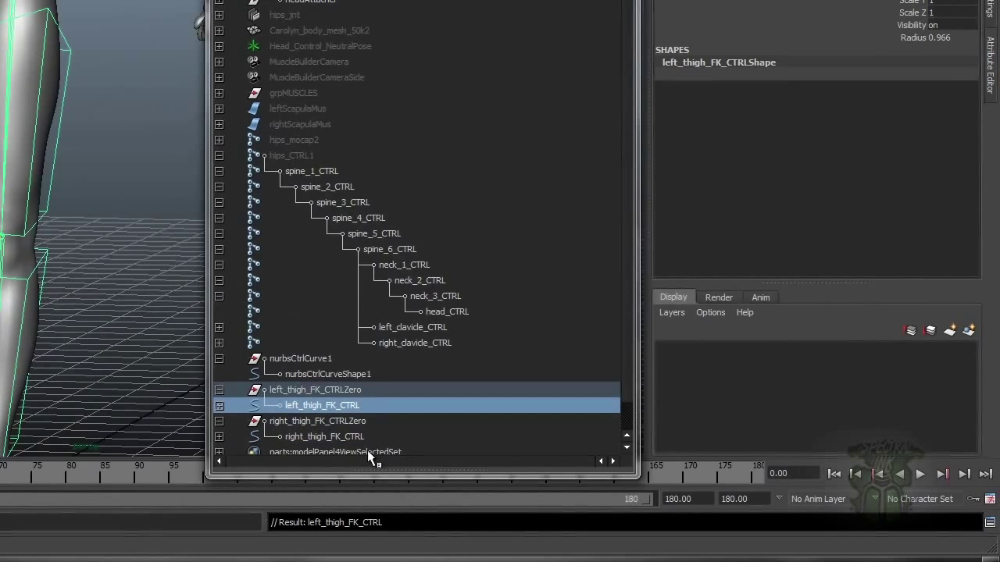